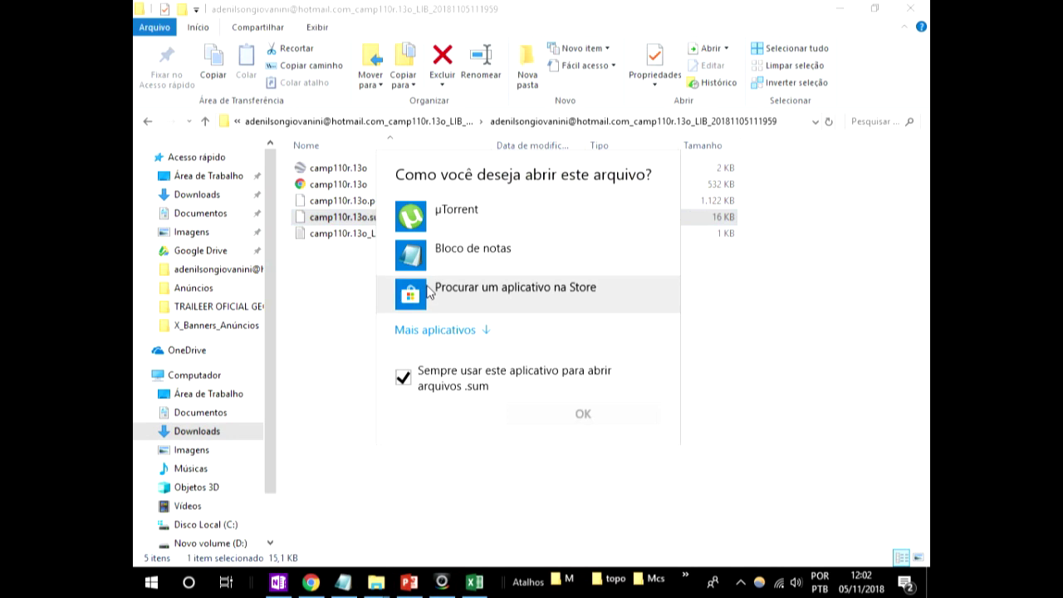
Open camp110r.13o.sum in Notepad, look across its unformatted report text, and minimize the file.
{"action": "left_click", "coordinate": [443, 253]}
{"action": "left_click", "coordinate": [539, 422]}
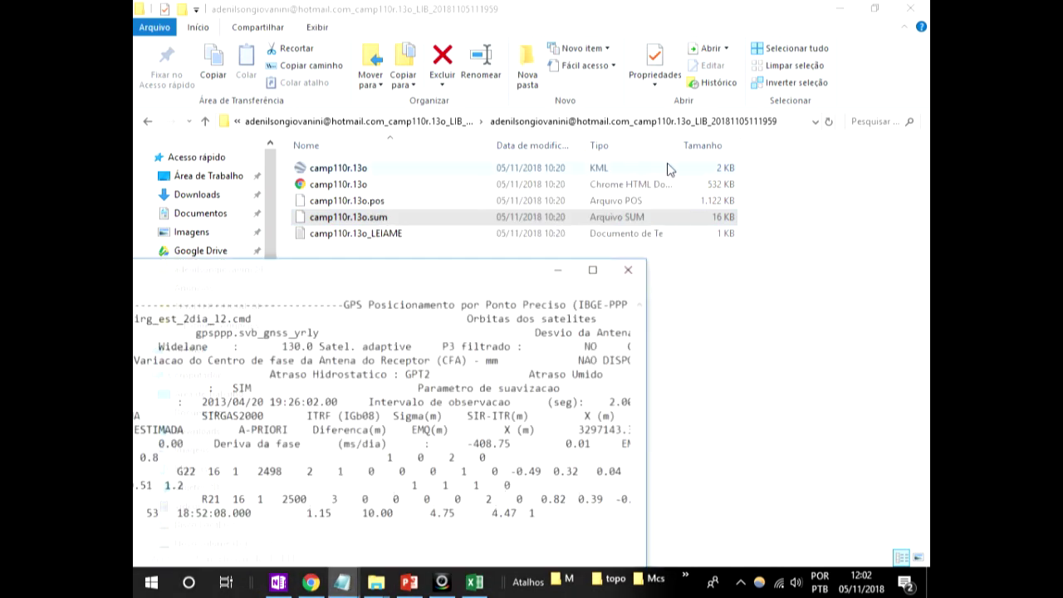
{"action": "left_click", "coordinate": [594, 270]}
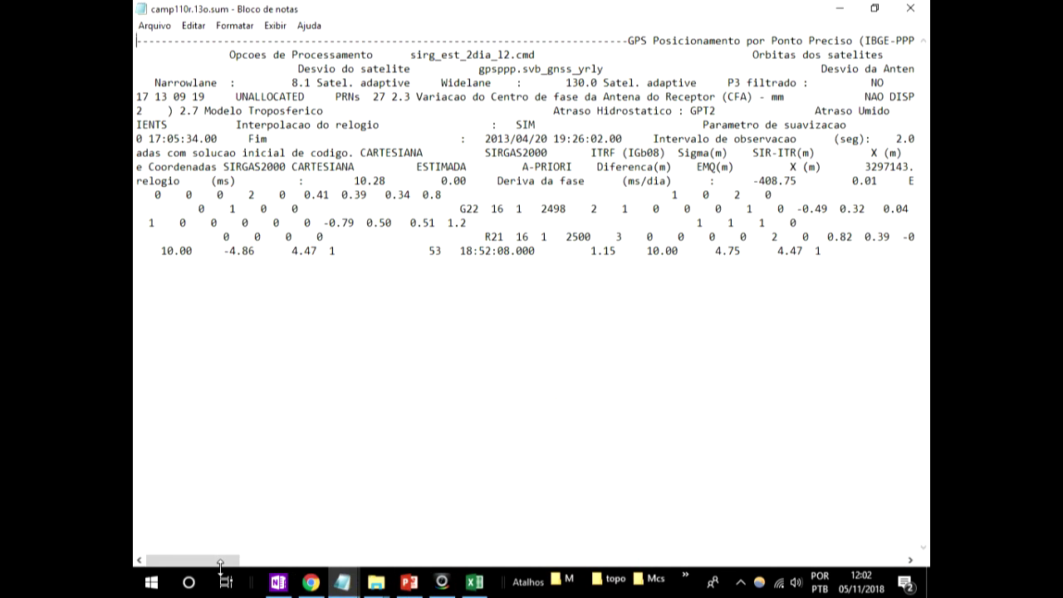
{"action": "left_click", "coordinate": [309, 562]}
{"action": "left_click_drag", "start_coordinate": [309, 562], "coordinate": [814, 562]}
{"action": "left_click", "coordinate": [839, 8]}
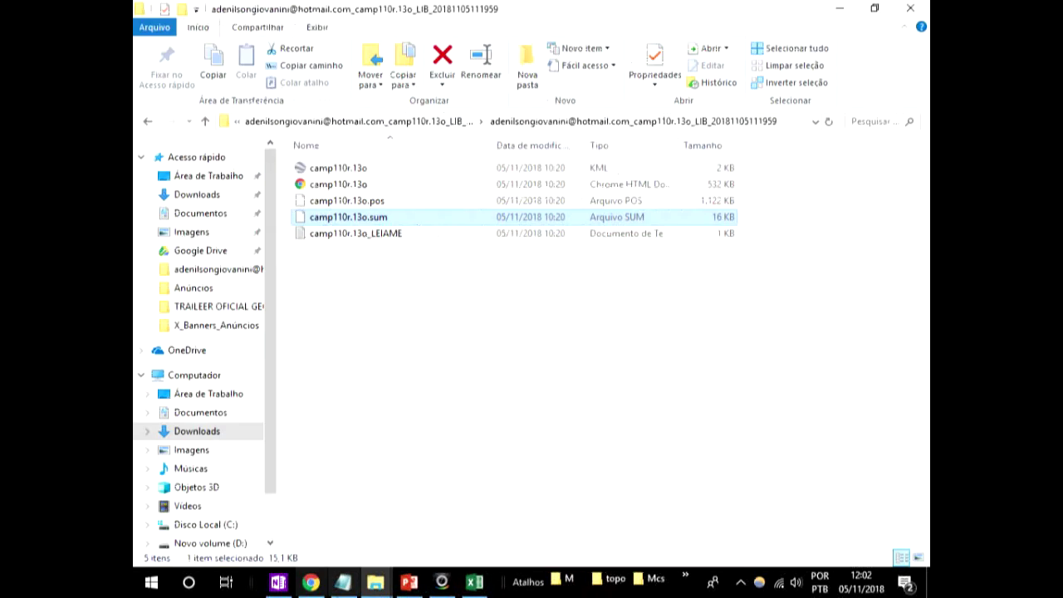
Switch to Excel and create a blank workbook in a maximized window.
{"action": "left_click", "coordinate": [475, 581]}
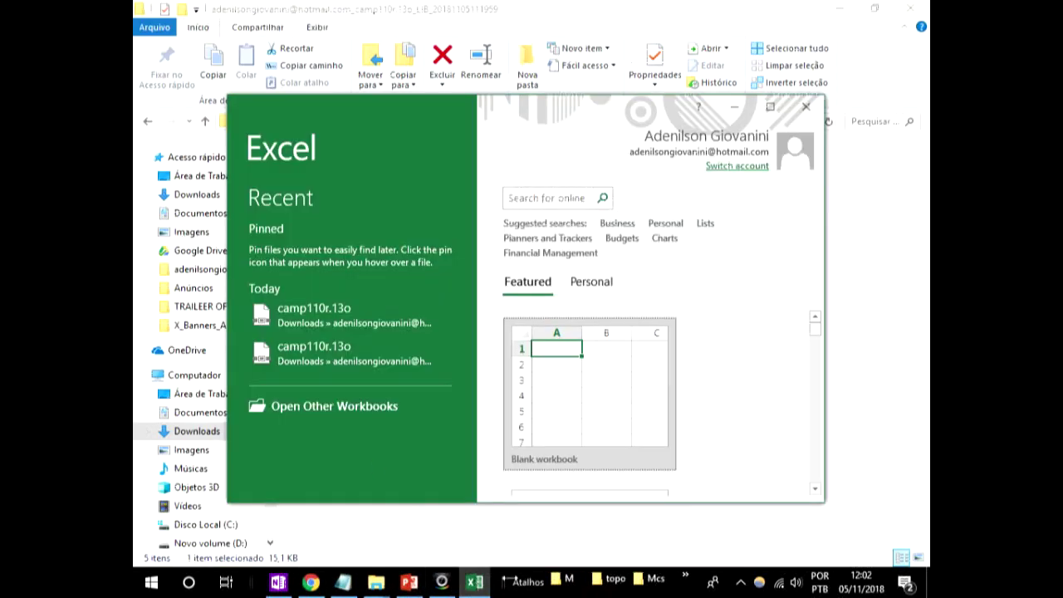
{"action": "left_click", "coordinate": [770, 106]}
{"action": "left_click", "coordinate": [540, 222]}
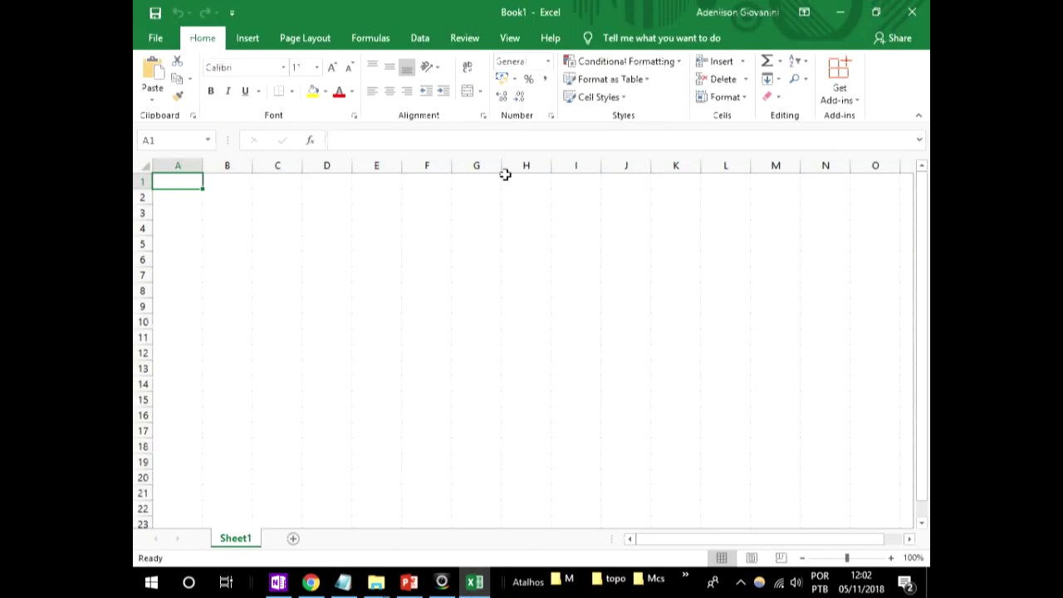
Browse for a file to open, going to the camp110r.13o results subfolder inside Downloads.
{"action": "left_click", "coordinate": [151, 42]}
{"action": "left_click", "coordinate": [171, 136]}
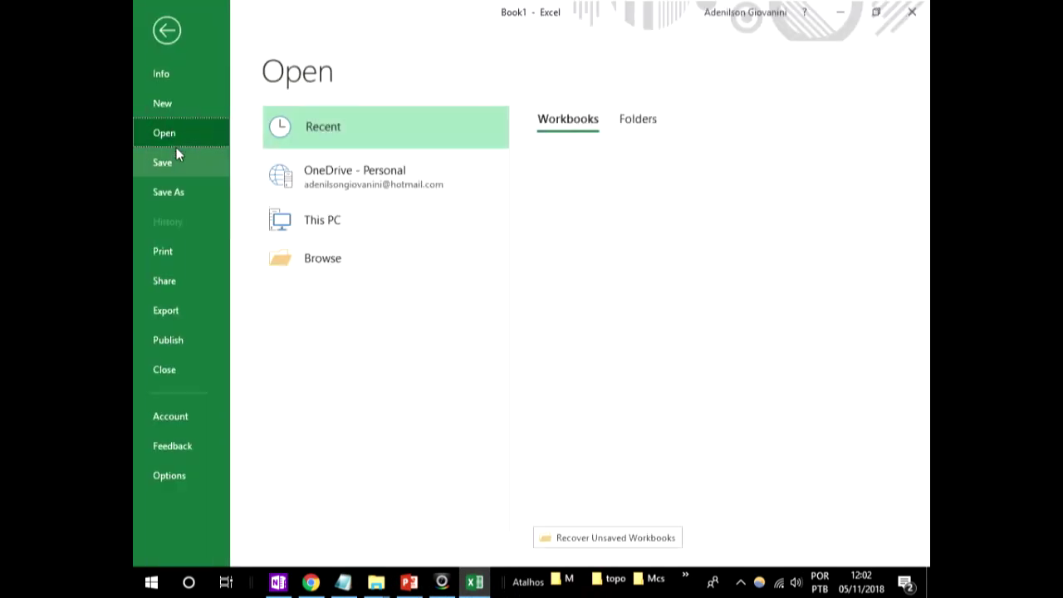
{"action": "left_click", "coordinate": [342, 300]}
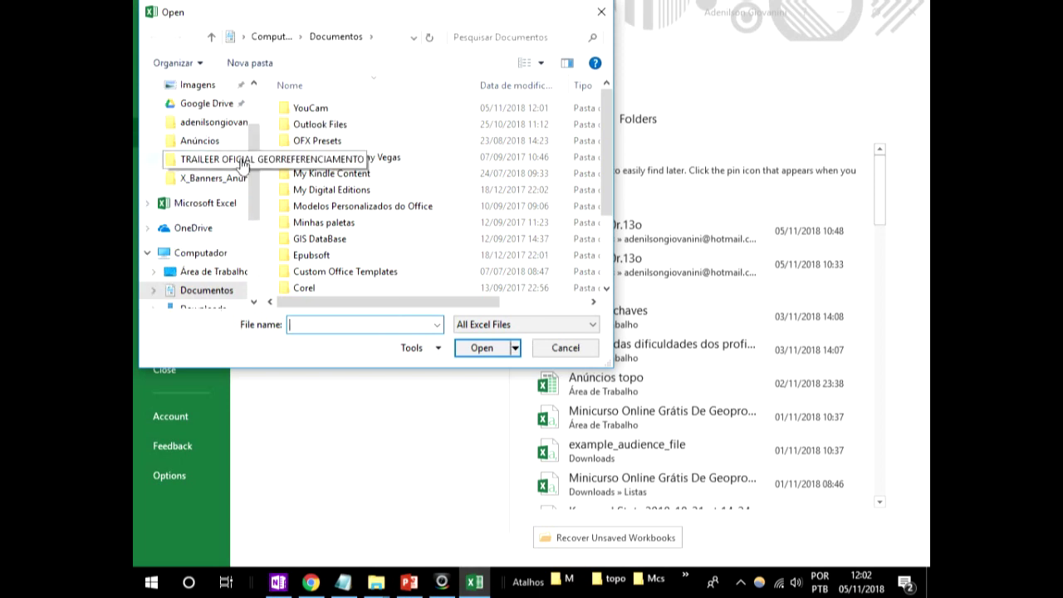
{"action": "scroll", "coordinate": [223, 119], "scroll_direction": "up", "scroll_amount": 2}
{"action": "left_click", "coordinate": [207, 134]}
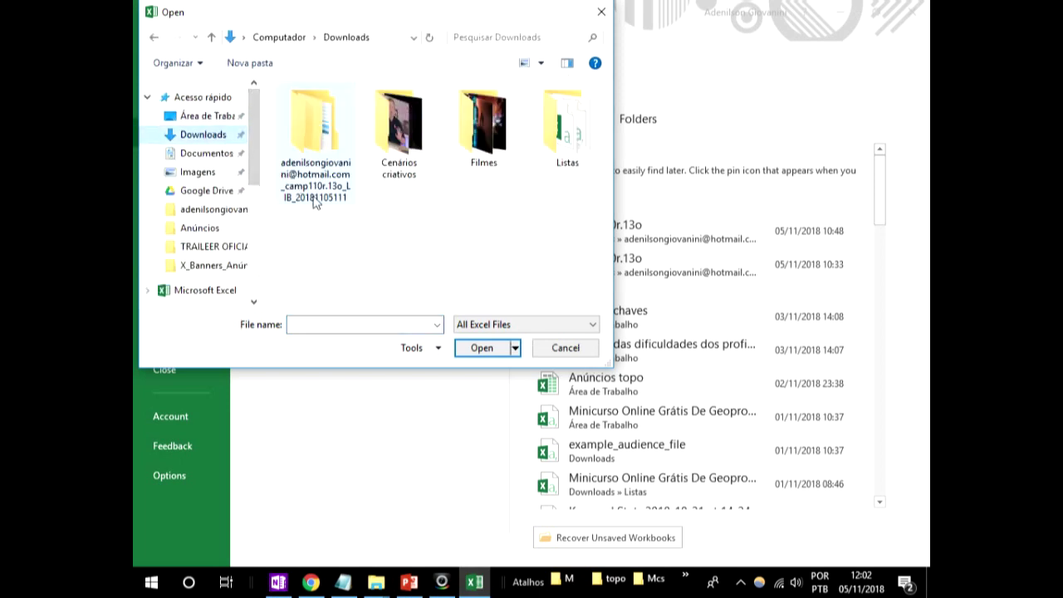
{"action": "double_click", "coordinate": [335, 143]}
{"action": "double_click", "coordinate": [332, 108]}
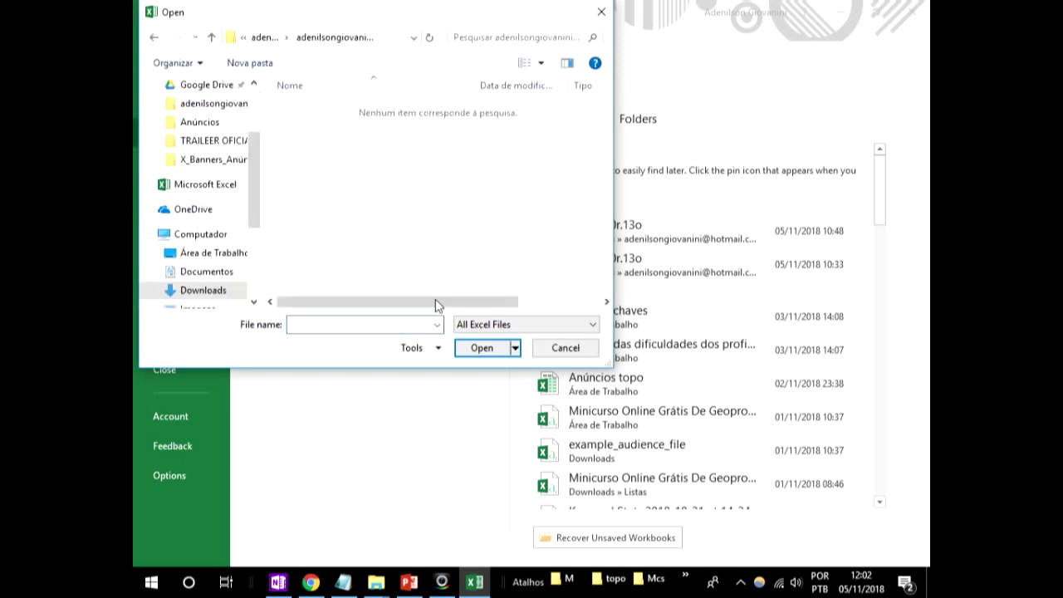
Show all file types in the results folder and open camp110r.13o.sum.
{"action": "left_click", "coordinate": [499, 324]}
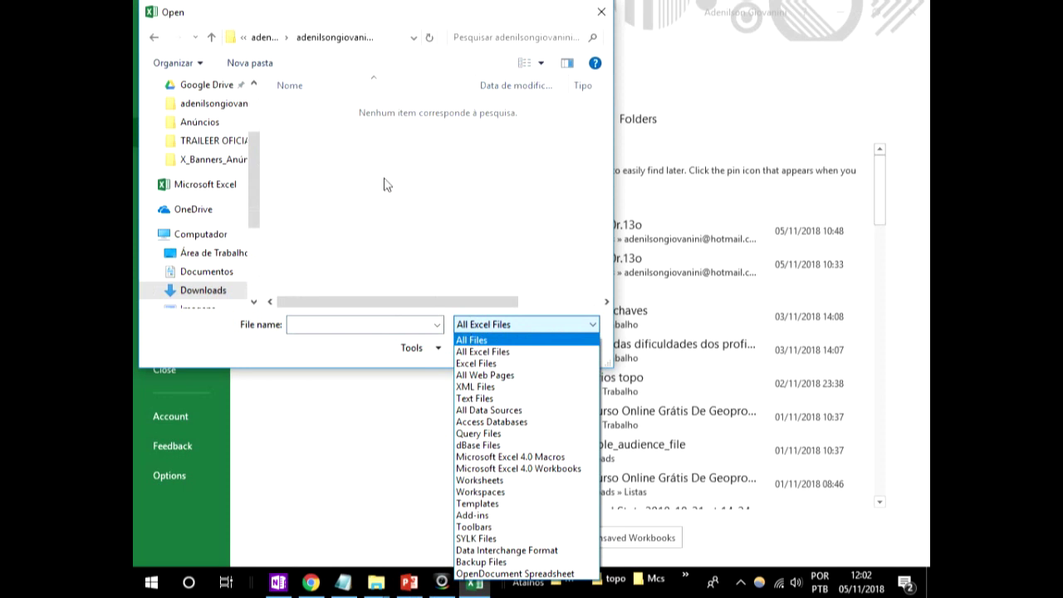
{"action": "left_click", "coordinate": [480, 341]}
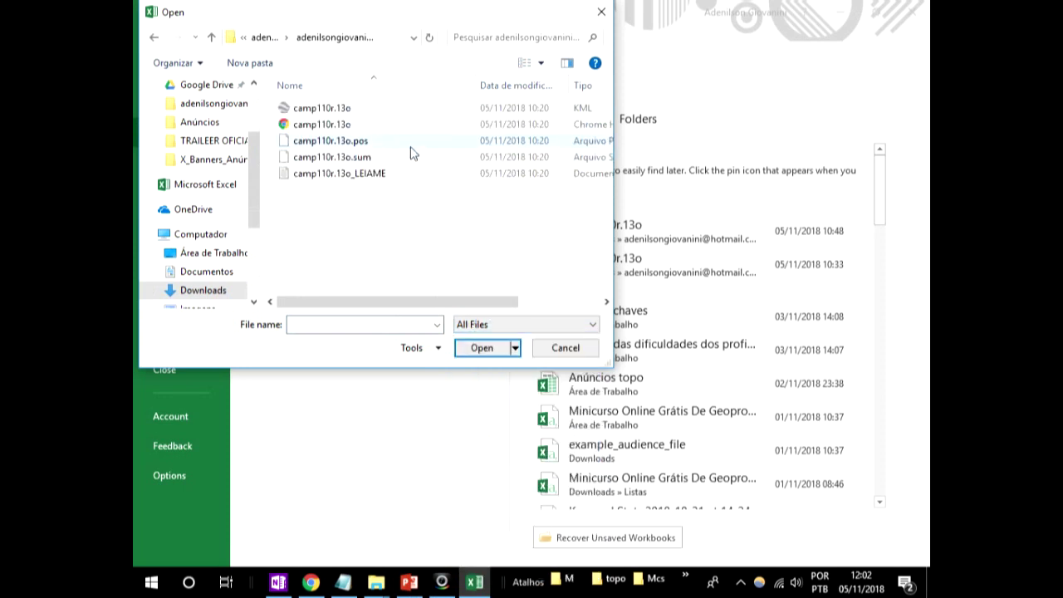
{"action": "left_click", "coordinate": [341, 157]}
{"action": "left_click", "coordinate": [484, 349]}
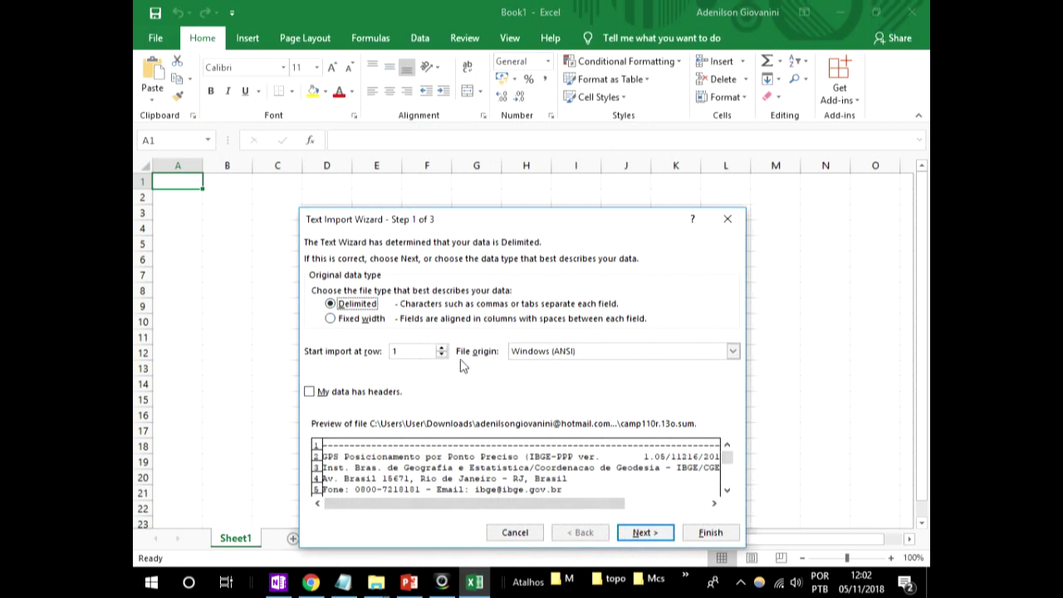
Import the text as delimited data, adding Space to the Tab delimiter, and check the column split in the preview.
{"action": "left_click", "coordinate": [642, 532]}
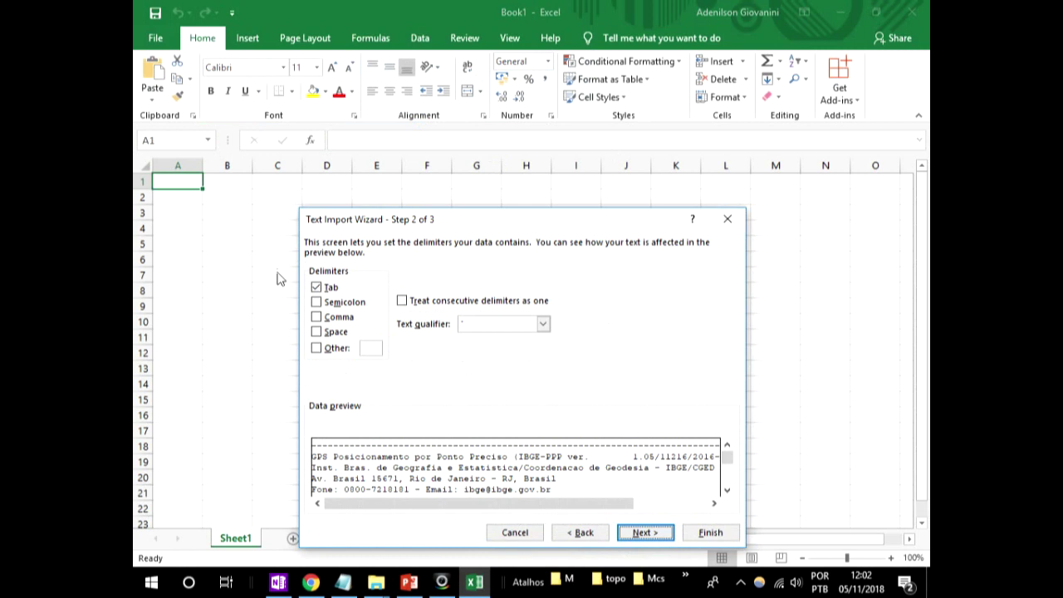
{"action": "left_click", "coordinate": [316, 331]}
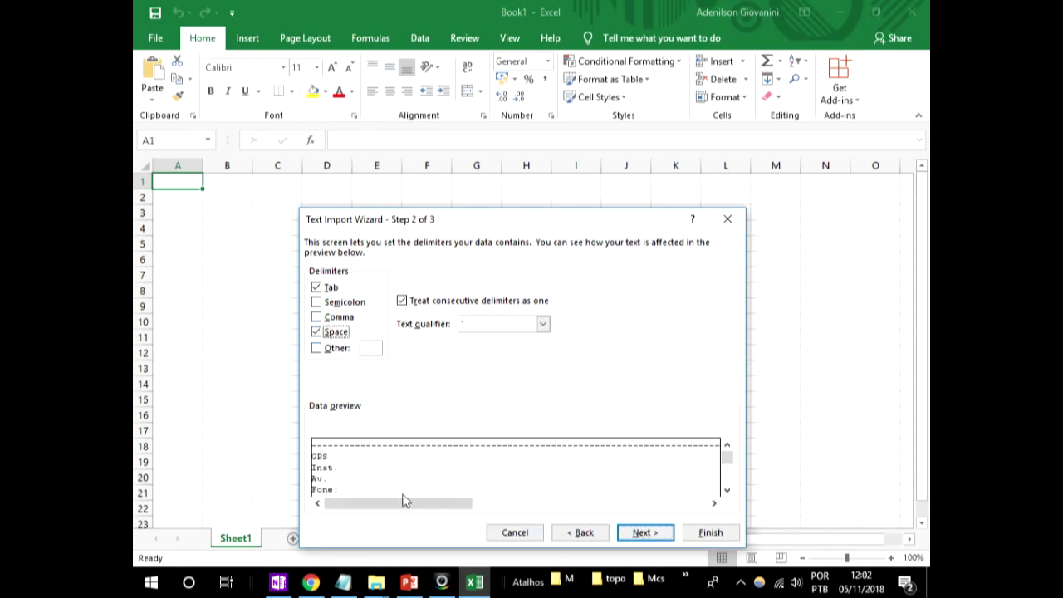
{"action": "left_click_drag", "start_coordinate": [404, 500], "coordinate": [708, 498]}
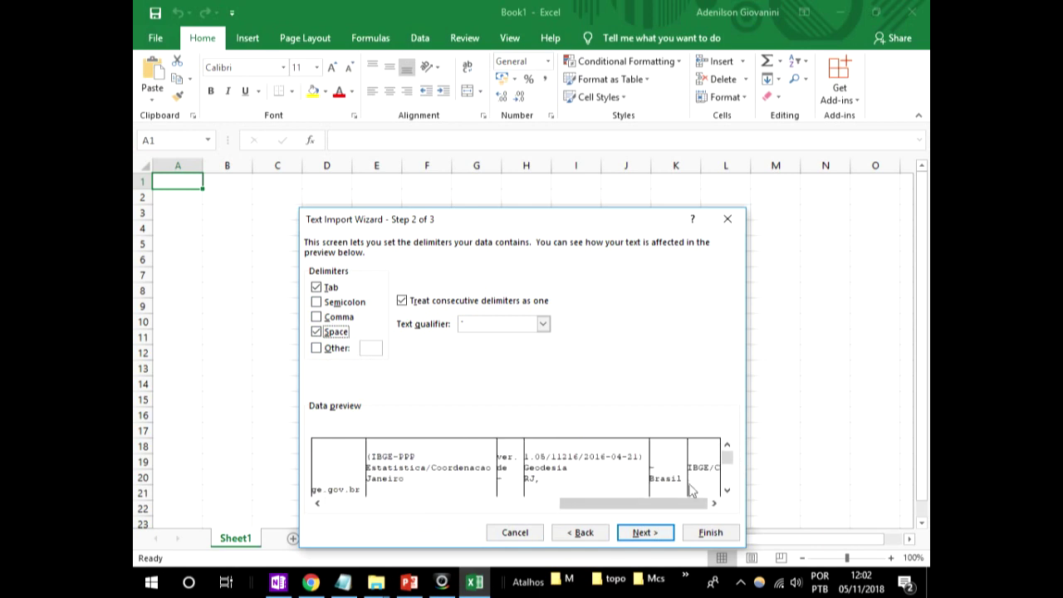
{"action": "left_click", "coordinate": [710, 533]}
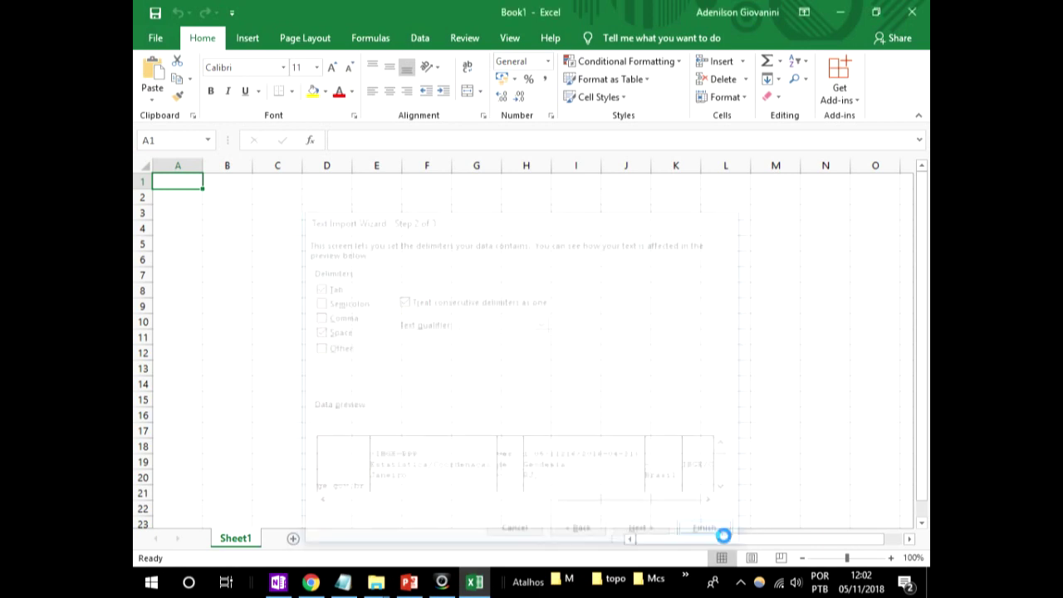
Widen column A slightly and review the report header in rows 2 to 7.
{"action": "left_click", "coordinate": [295, 246]}
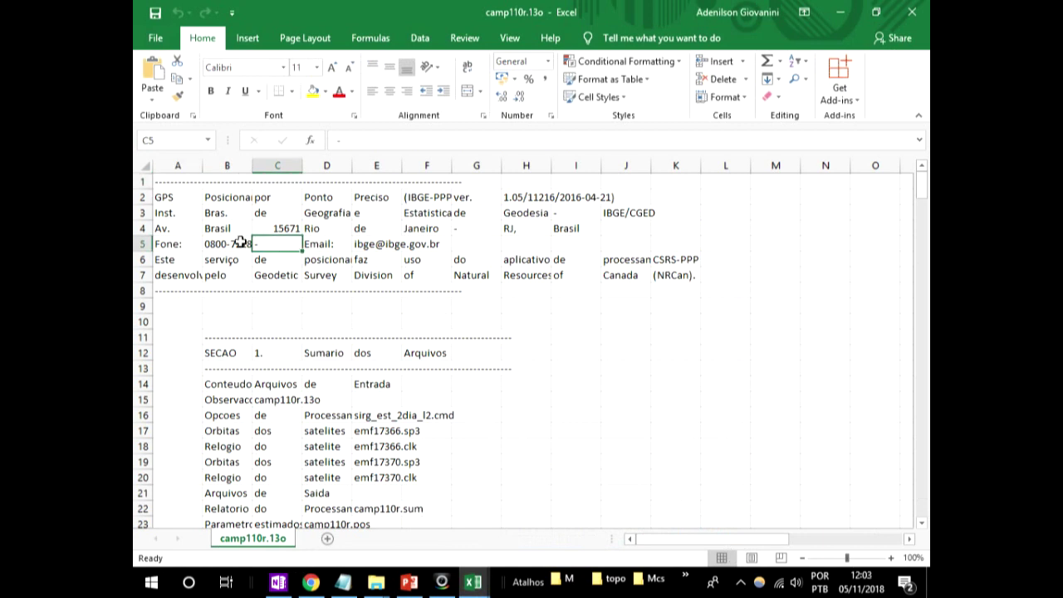
{"action": "left_click_drag", "start_coordinate": [204, 170], "coordinate": [212, 169]}
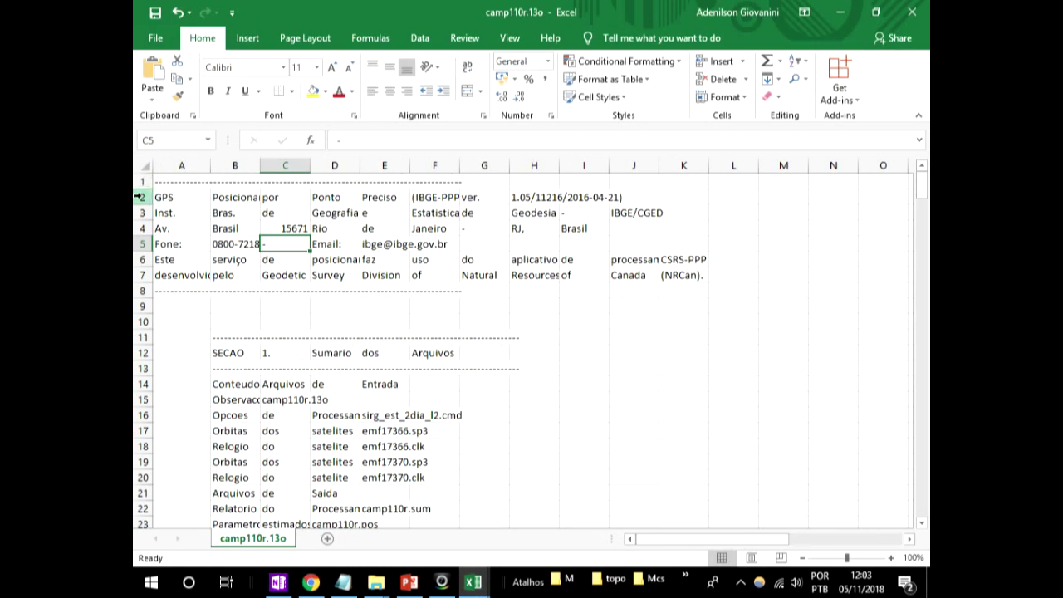
{"action": "left_click_drag", "start_coordinate": [139, 196], "coordinate": [155, 287]}
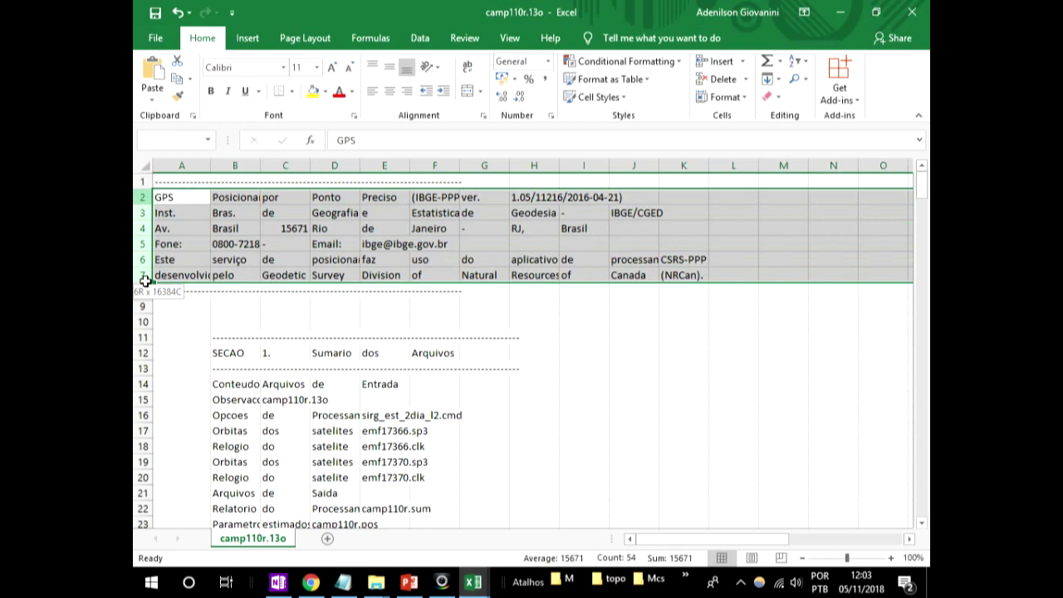
{"action": "left_click", "coordinate": [548, 296]}
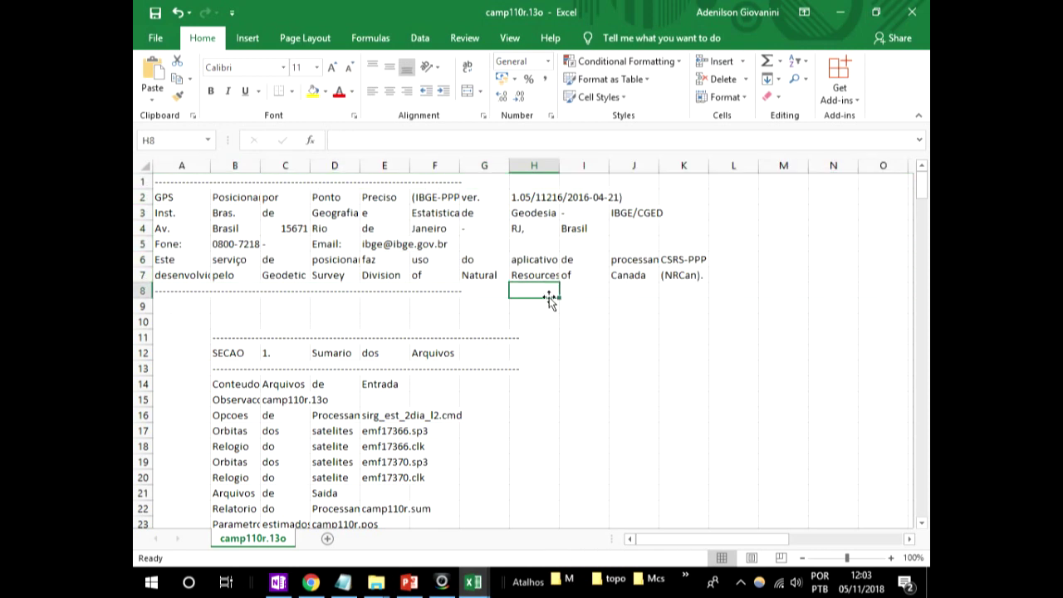
{"action": "left_click", "coordinate": [681, 277]}
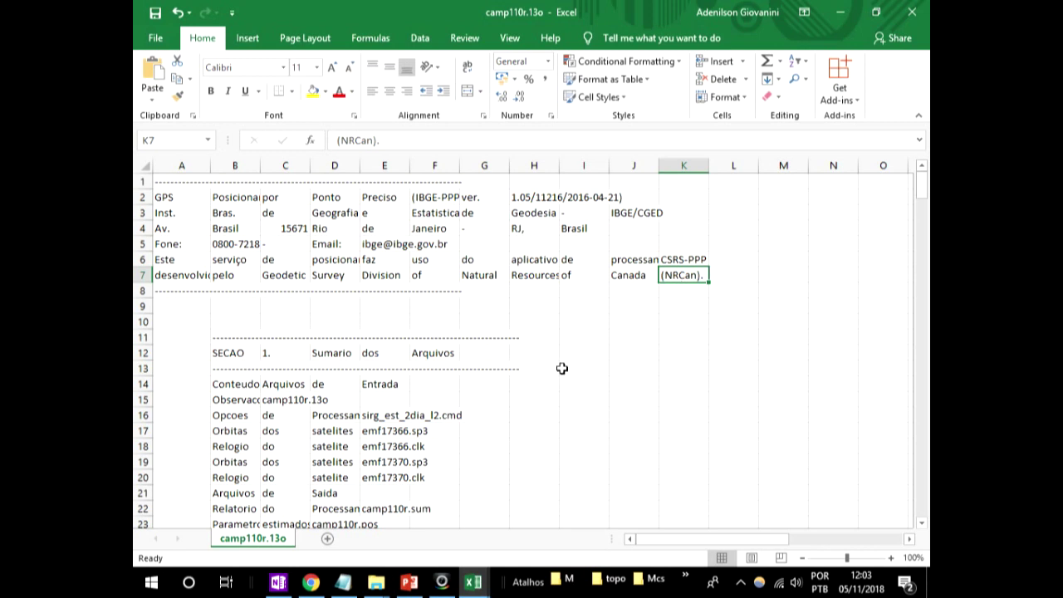
{"action": "left_click", "coordinate": [629, 278]}
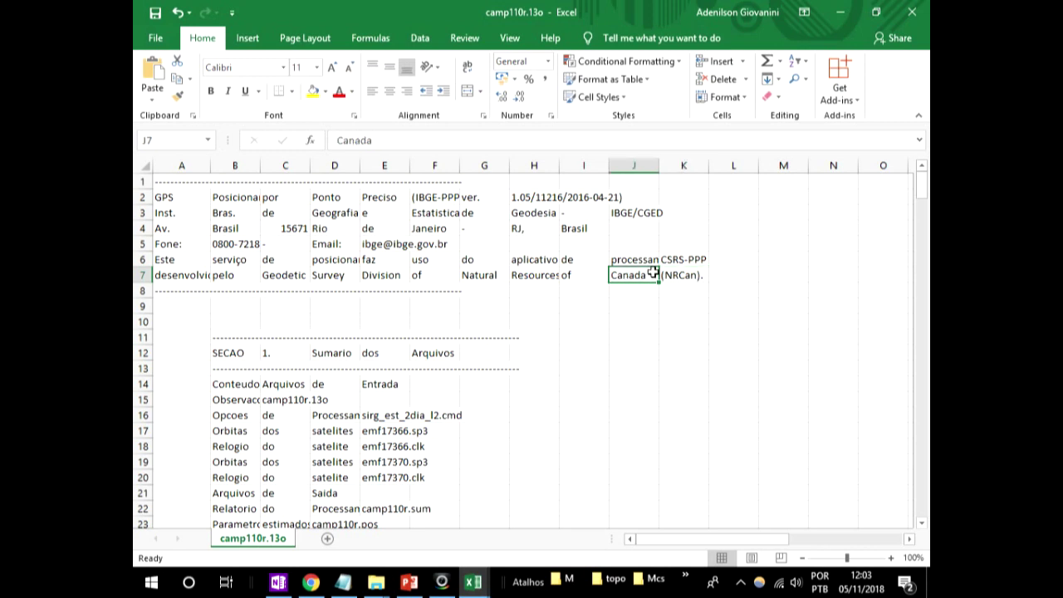
Examine the Section 1 file summary and the Section 2 heading on processing parameters.
{"action": "scroll", "coordinate": [283, 419], "scroll_direction": "down", "scroll_amount": 2}
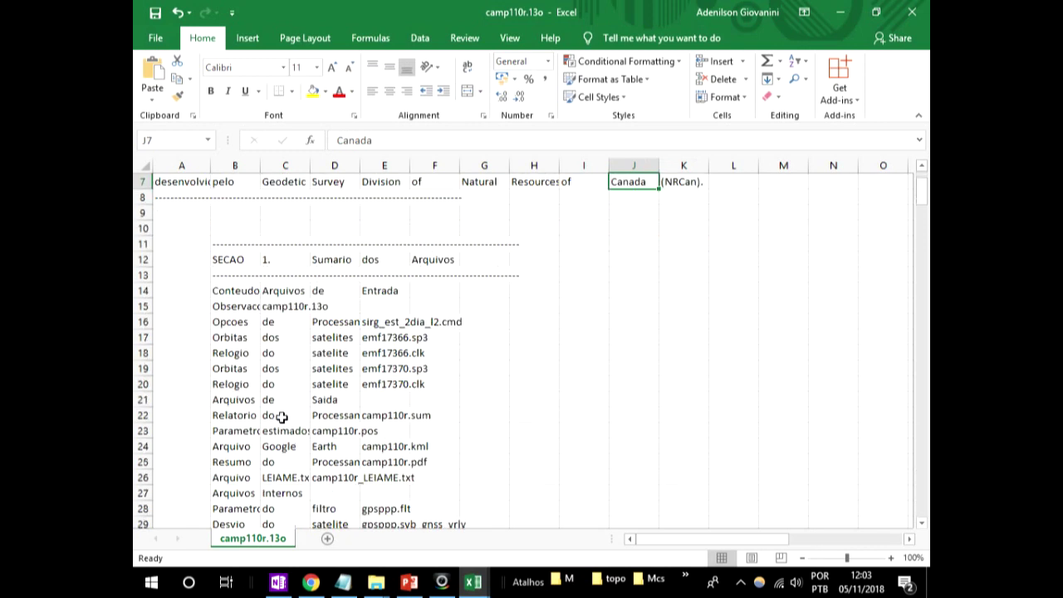
{"action": "left_click", "coordinate": [221, 277]}
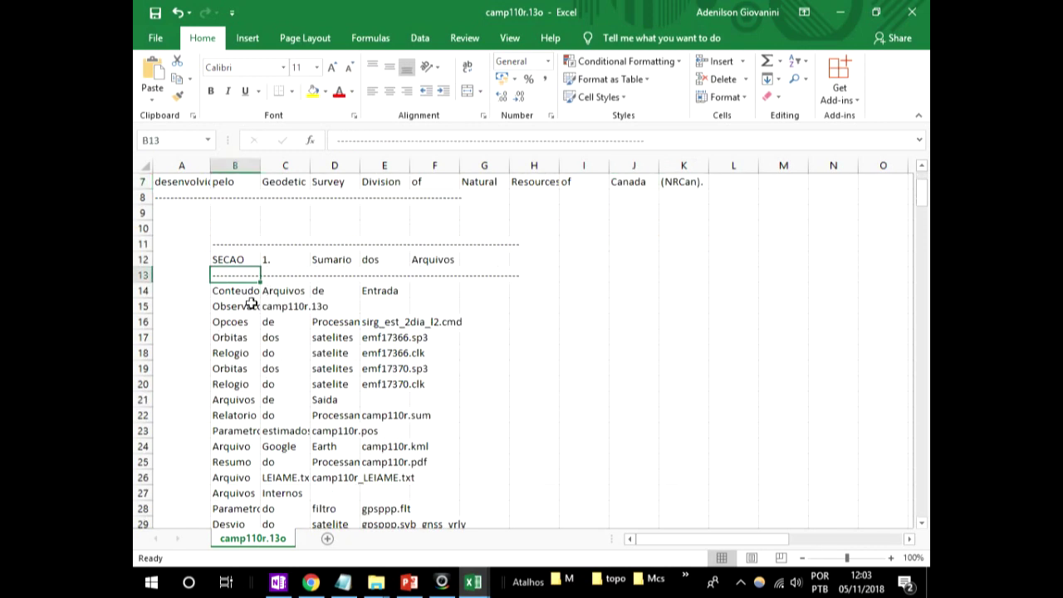
{"action": "left_click", "coordinate": [247, 258]}
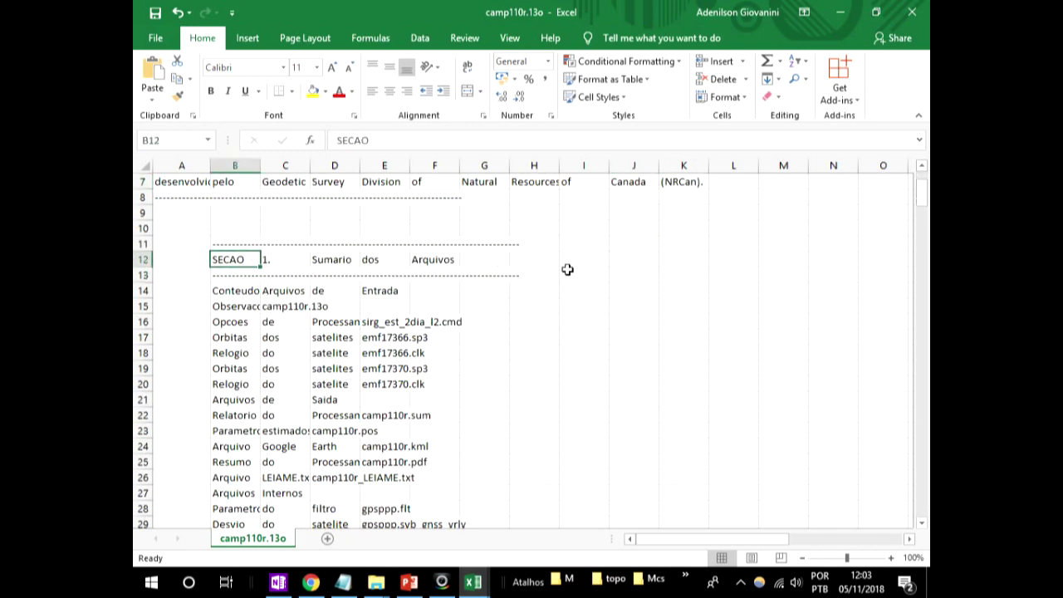
{"action": "left_click_drag", "start_coordinate": [502, 274], "coordinate": [220, 259]}
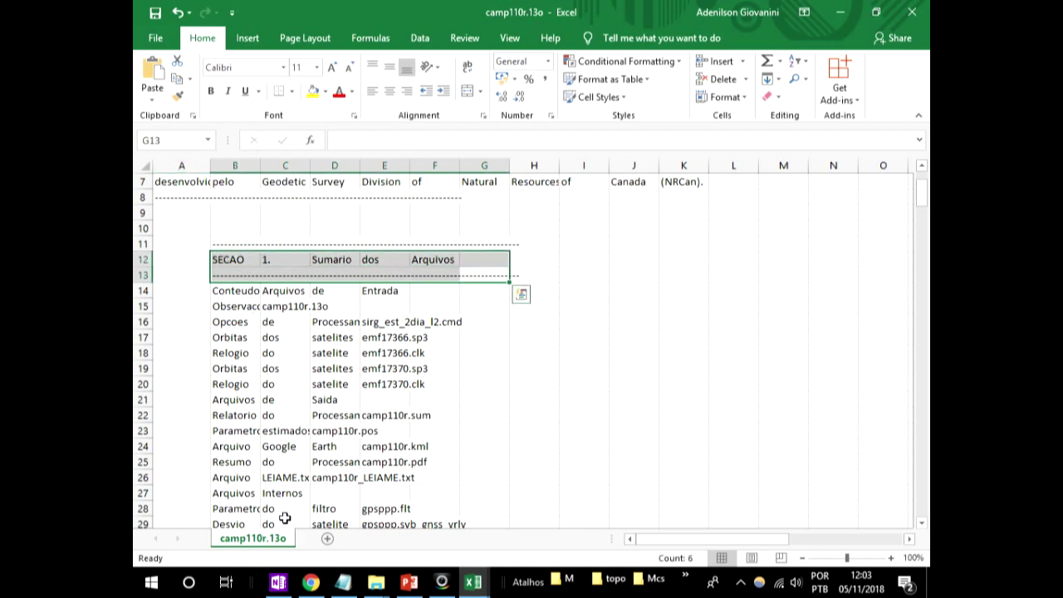
{"action": "scroll", "coordinate": [284, 498], "scroll_direction": "down", "scroll_amount": 5}
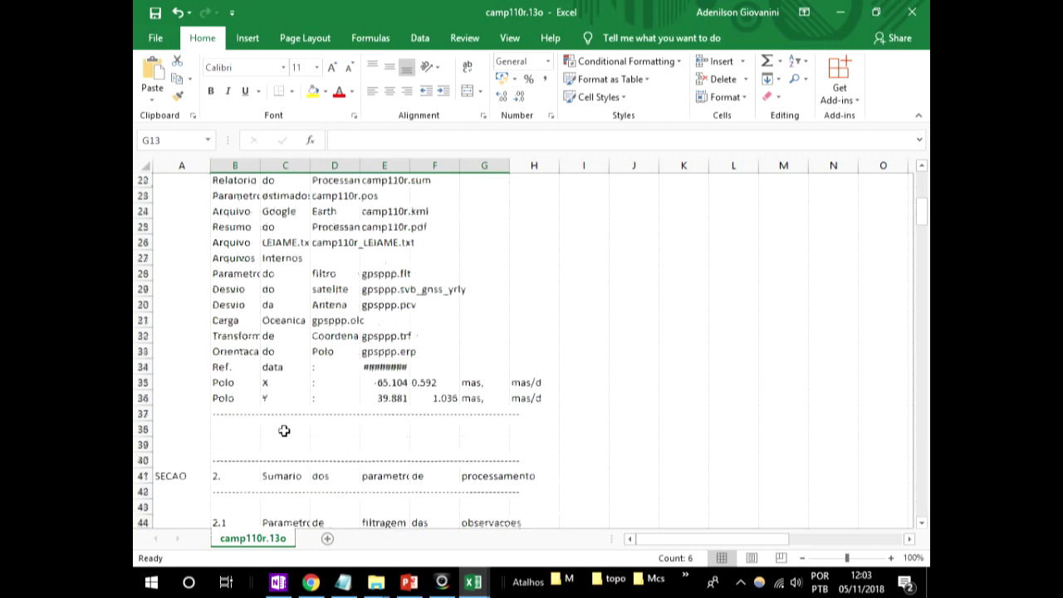
{"action": "scroll", "coordinate": [284, 431], "scroll_direction": "down", "scroll_amount": 2}
{"action": "left_click", "coordinate": [175, 383]}
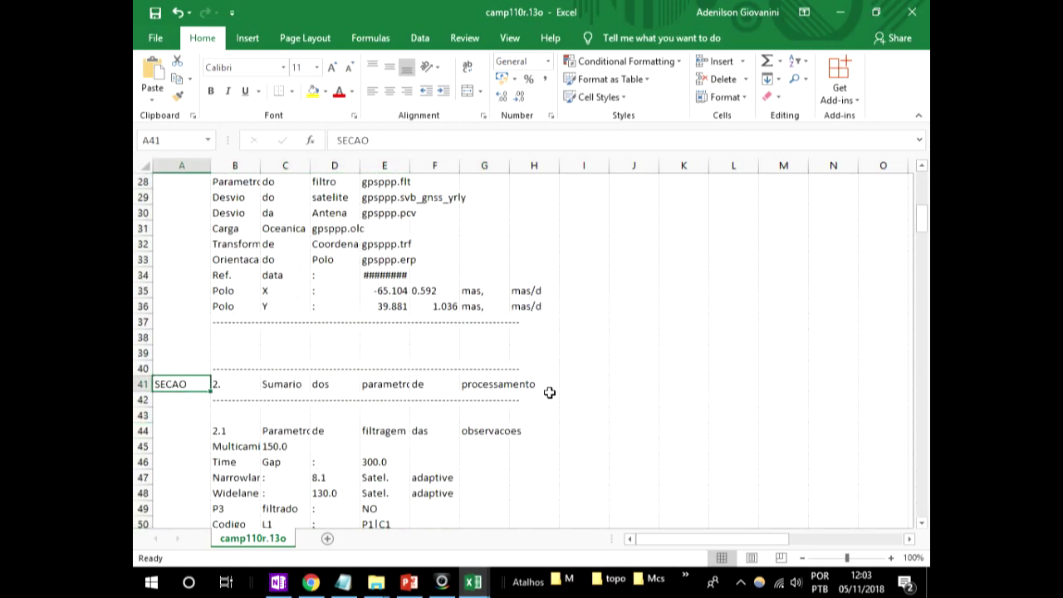
{"action": "left_click_drag", "start_coordinate": [549, 392], "coordinate": [219, 383]}
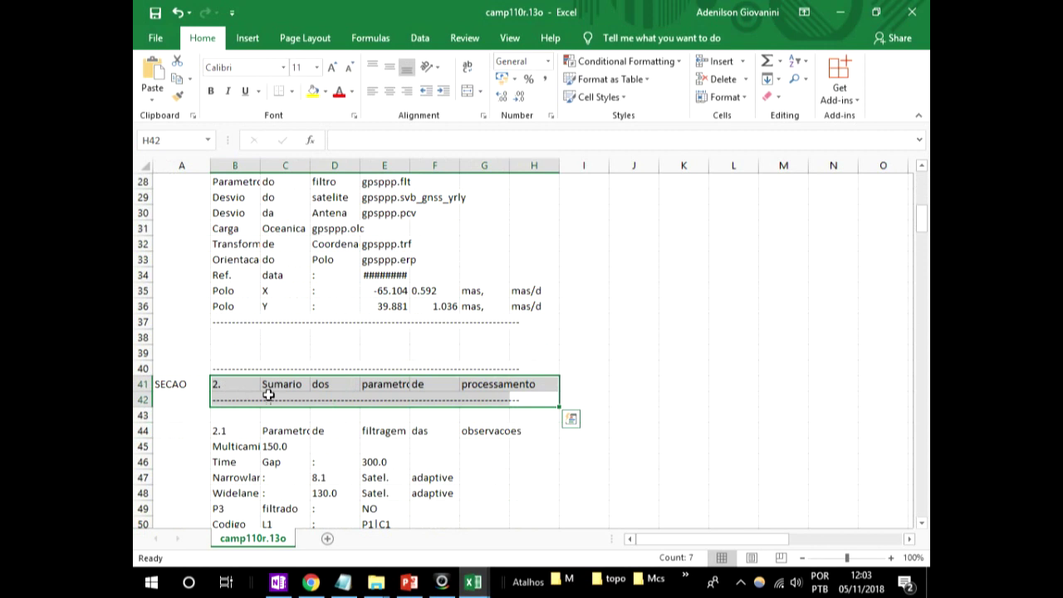
Widen column B so the full "Multicaminho:" label in subsection 2.1 fits.
{"action": "scroll", "coordinate": [269, 393], "scroll_direction": "down", "scroll_amount": 3}
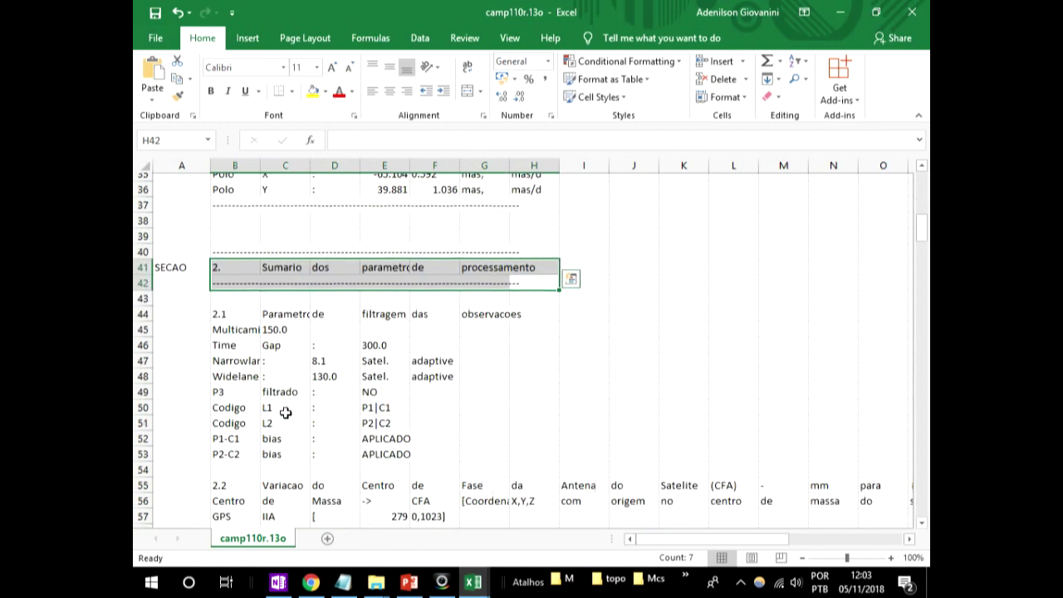
{"action": "left_click", "coordinate": [215, 305]}
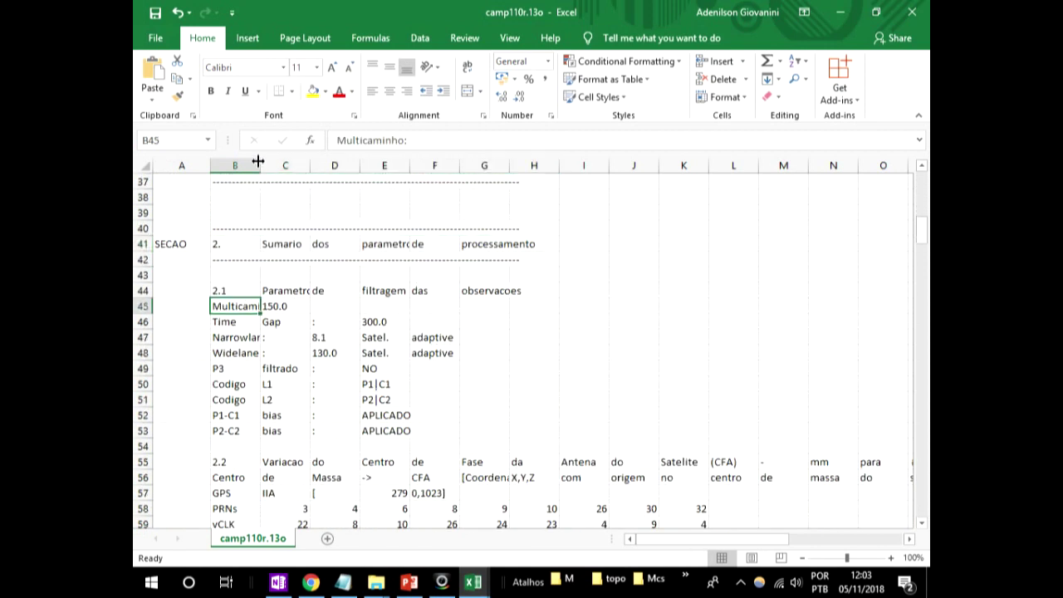
{"action": "left_click_drag", "start_coordinate": [258, 161], "coordinate": [287, 162]}
Examine the observation filtering parameters in subsection 2.1 and the heading of subsection 2.2.
{"action": "left_click", "coordinate": [230, 323]}
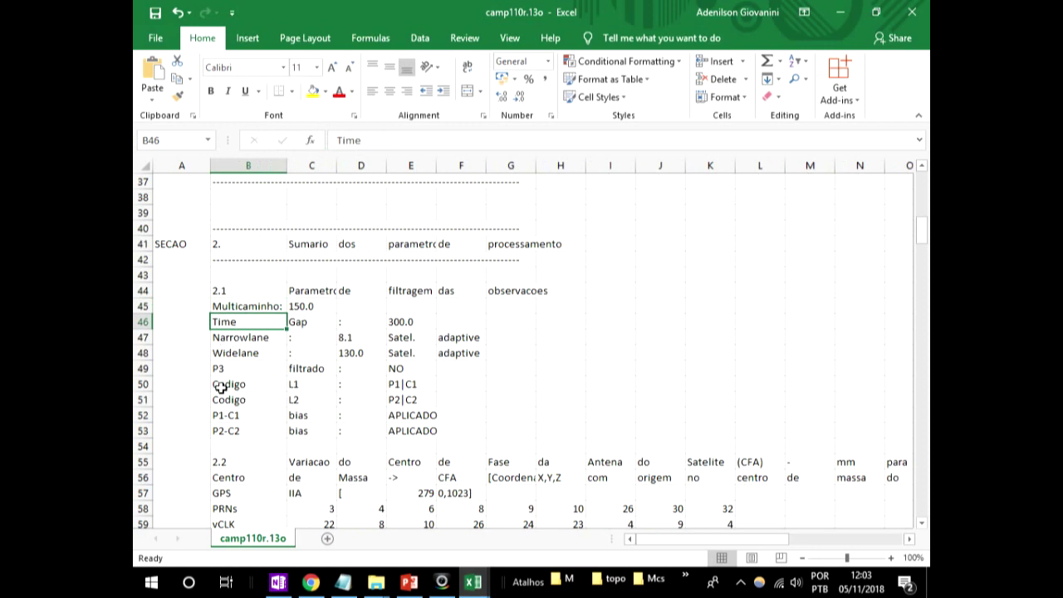
{"action": "left_click_drag", "start_coordinate": [221, 387], "coordinate": [457, 367]}
{"action": "left_click_drag", "start_coordinate": [249, 399], "coordinate": [532, 399]}
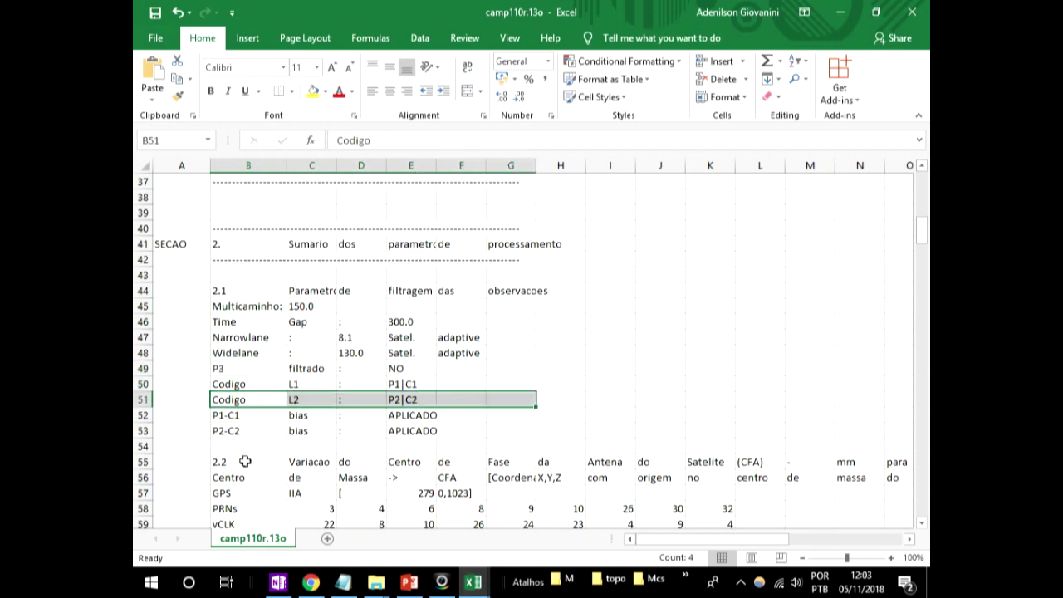
{"action": "left_click", "coordinate": [245, 420]}
{"action": "scroll", "coordinate": [246, 431], "scroll_direction": "down", "scroll_amount": 2}
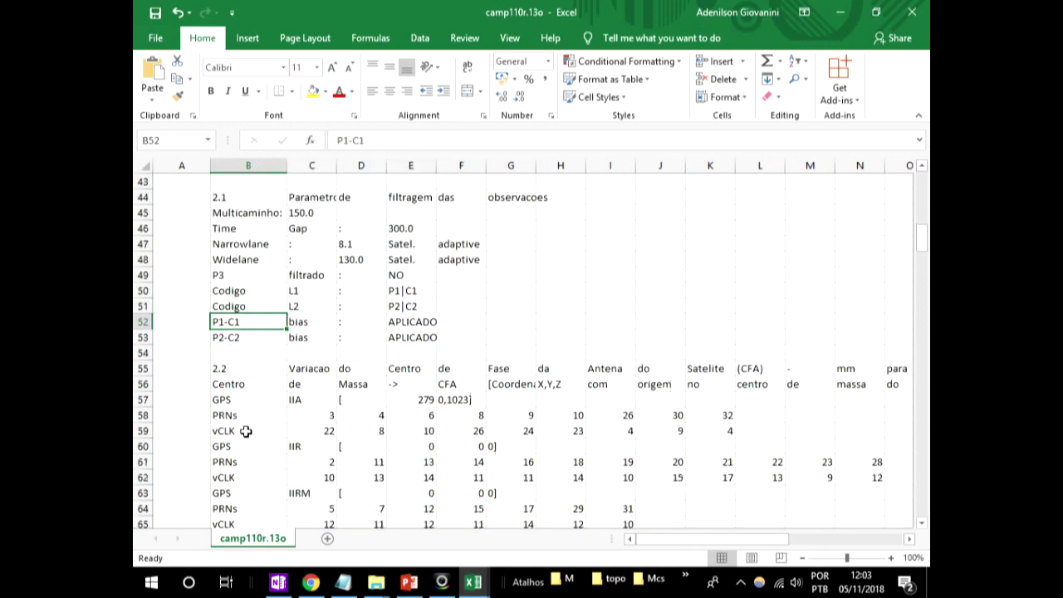
{"action": "left_click", "coordinate": [222, 369]}
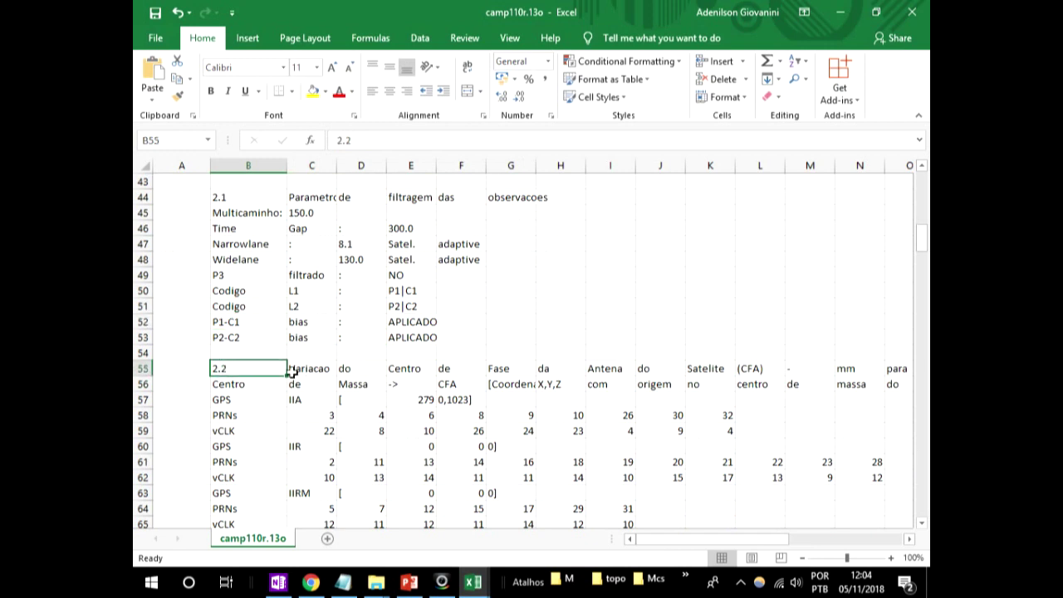
Examine subsection 2.2 on satellite antenna phase centre variation, including the PRNs and vCLK rows of the GPS IIA block.
{"action": "left_click_drag", "start_coordinate": [306, 369], "coordinate": [747, 371]}
{"action": "scroll", "coordinate": [346, 371], "scroll_direction": "down", "scroll_amount": 2}
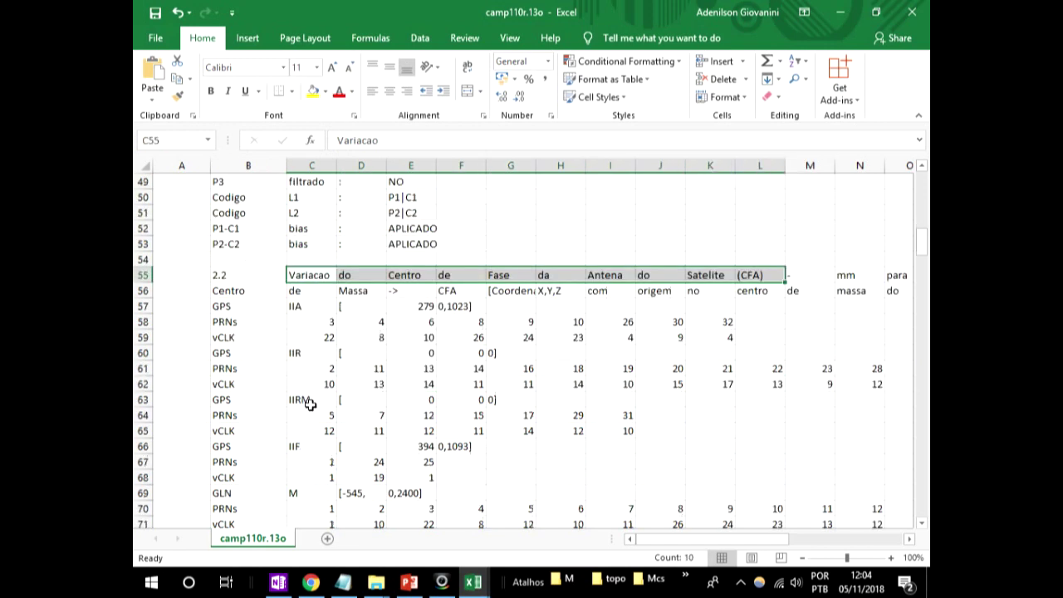
{"action": "left_click", "coordinate": [221, 307]}
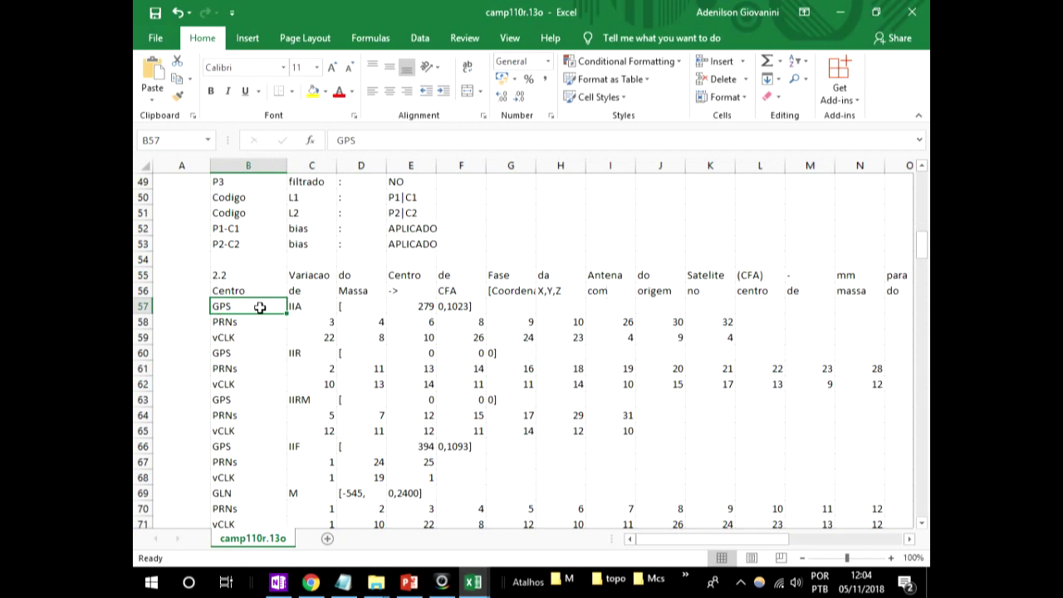
{"action": "left_click", "coordinate": [218, 324]}
{"action": "left_click", "coordinate": [252, 338]}
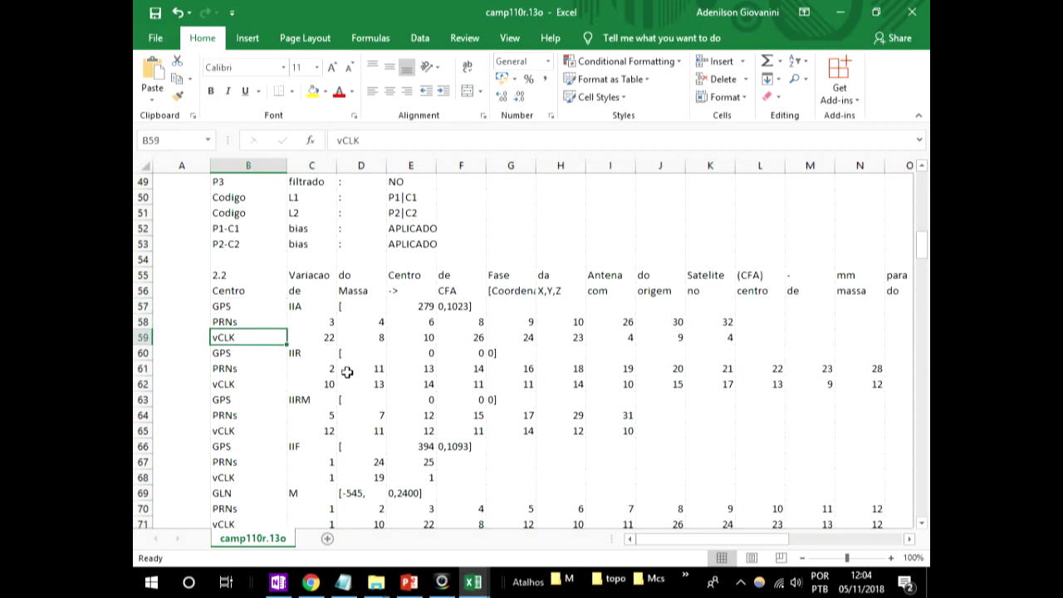
{"action": "scroll", "coordinate": [266, 369], "scroll_direction": "down", "scroll_amount": 3}
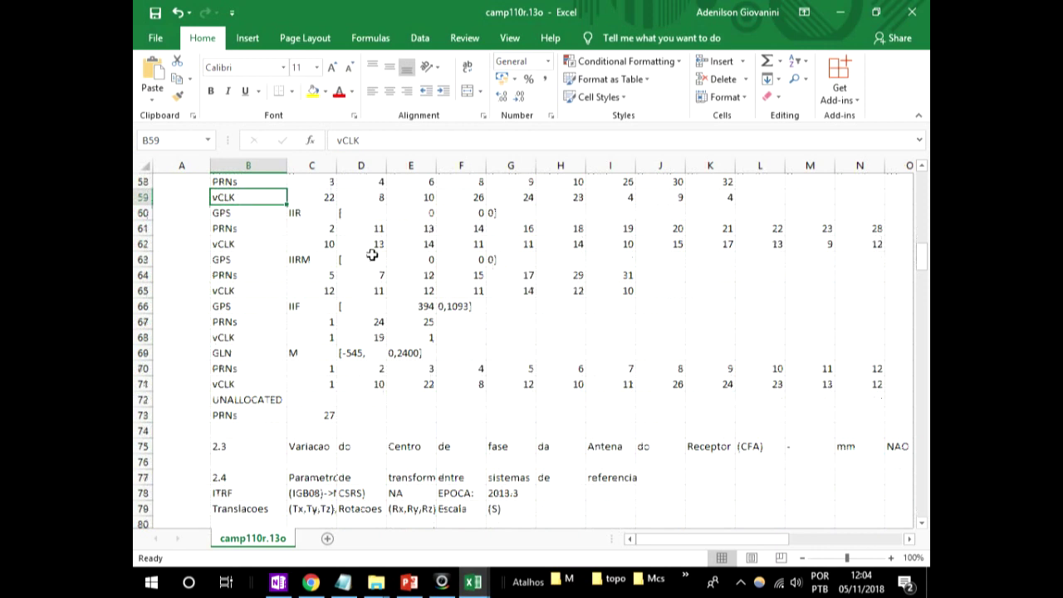
Examine the row 75 entry of subsection 2.3 on receiver antenna phase centre variation through to its status text.
{"action": "scroll", "coordinate": [245, 301], "scroll_direction": "down", "scroll_amount": 3}
{"action": "left_click_drag", "start_coordinate": [216, 304], "coordinate": [784, 311]}
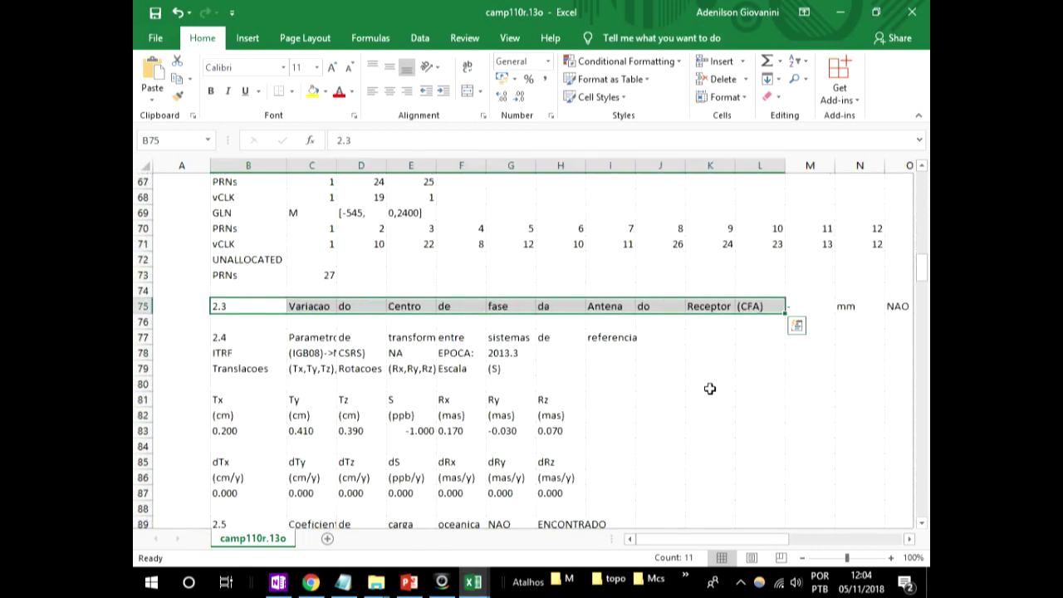
{"action": "mouse_move", "coordinate": [698, 544]}
{"action": "left_mouse_down"}
{"action": "mouse_move", "coordinate": [765, 544]}
{"action": "mouse_move", "coordinate": [710, 544]}
{"action": "left_mouse_up"}
{"action": "left_click_drag", "start_coordinate": [840, 307], "coordinate": [901, 307]}
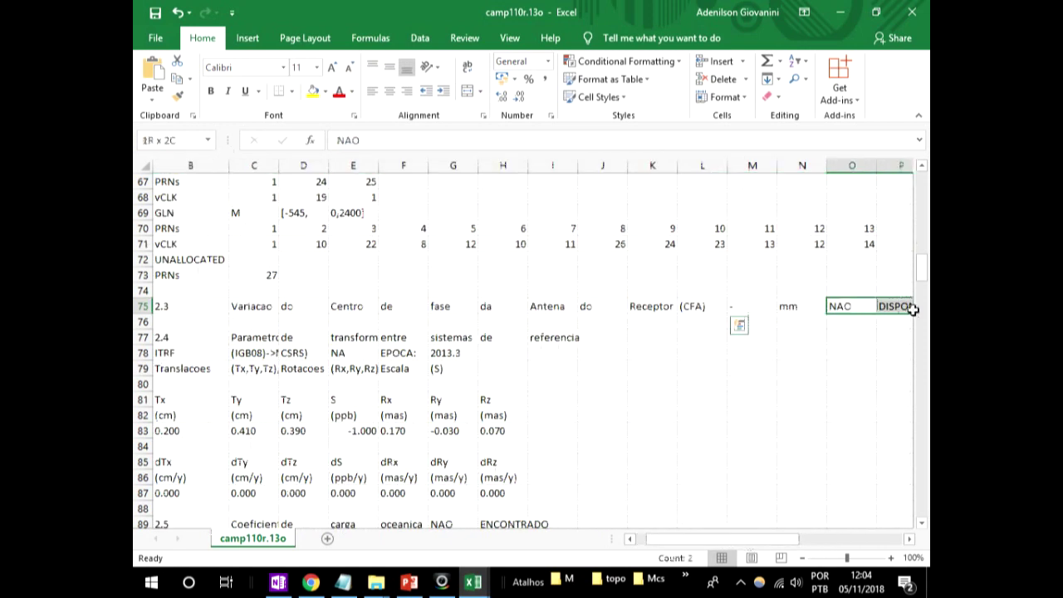
Switch to Chrome, search for "ppp obge" in a new tab and open the IBGE Posicionamento por Ponto Preciso (PPP) page.
{"action": "left_click", "coordinate": [310, 581]}
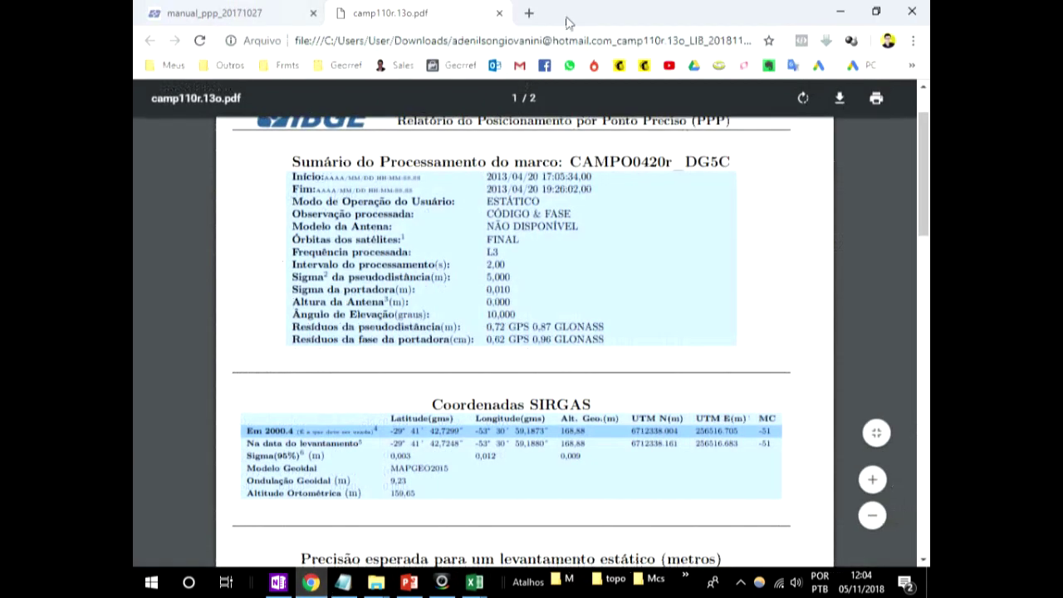
{"action": "left_click", "coordinate": [530, 12]}
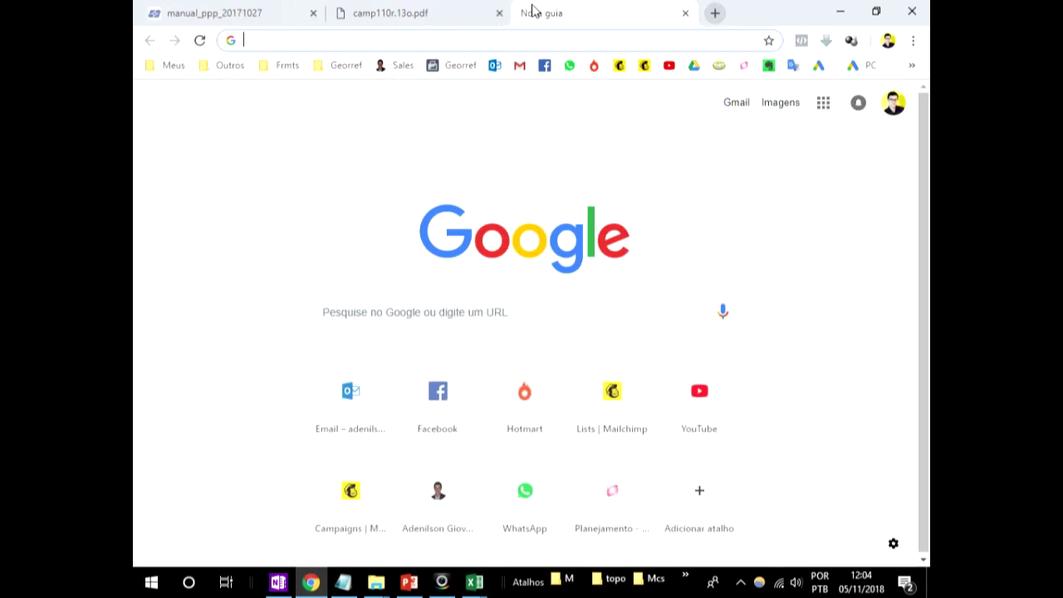
{"action": "type", "text": "ppp ob"}
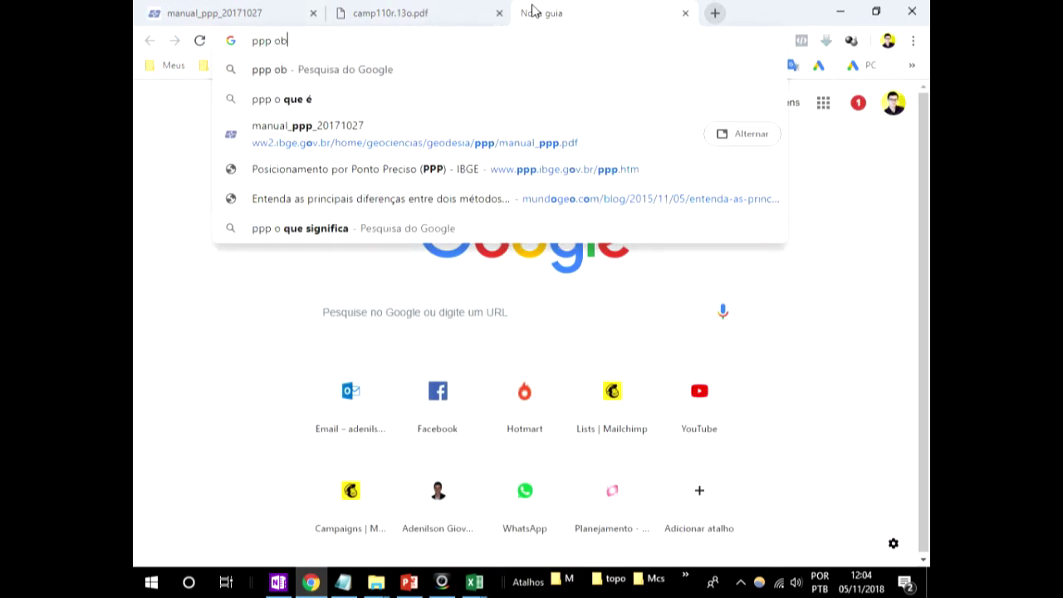
{"action": "key", "text": "BackSpace"}
{"action": "type", "text": "g"}
{"action": "key", "text": "BackSpace"}
{"action": "type", "text": "bge"}
{"action": "key", "text": "Return"}
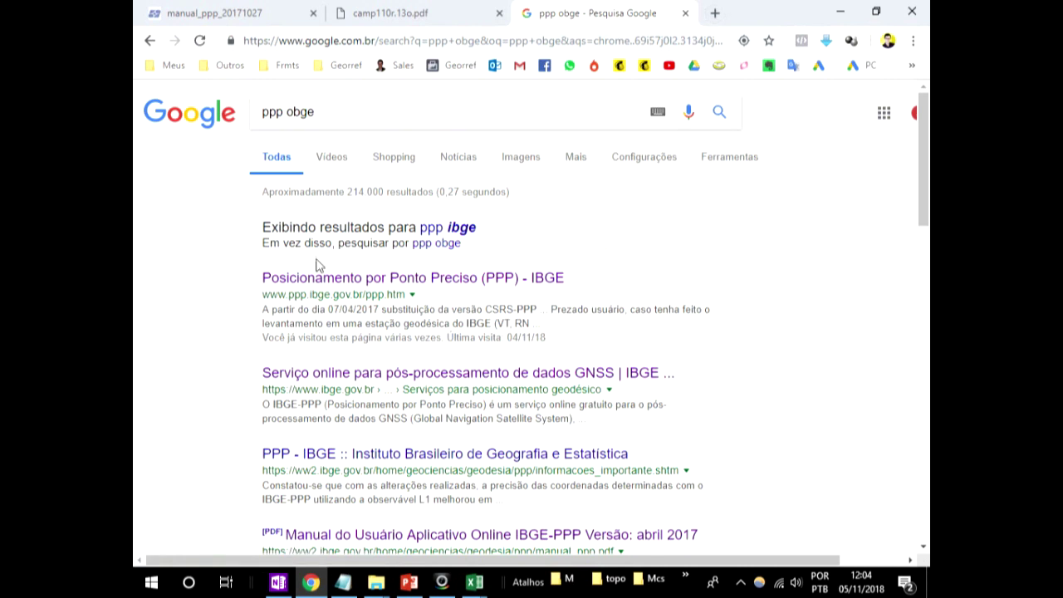
{"action": "left_click", "coordinate": [351, 278]}
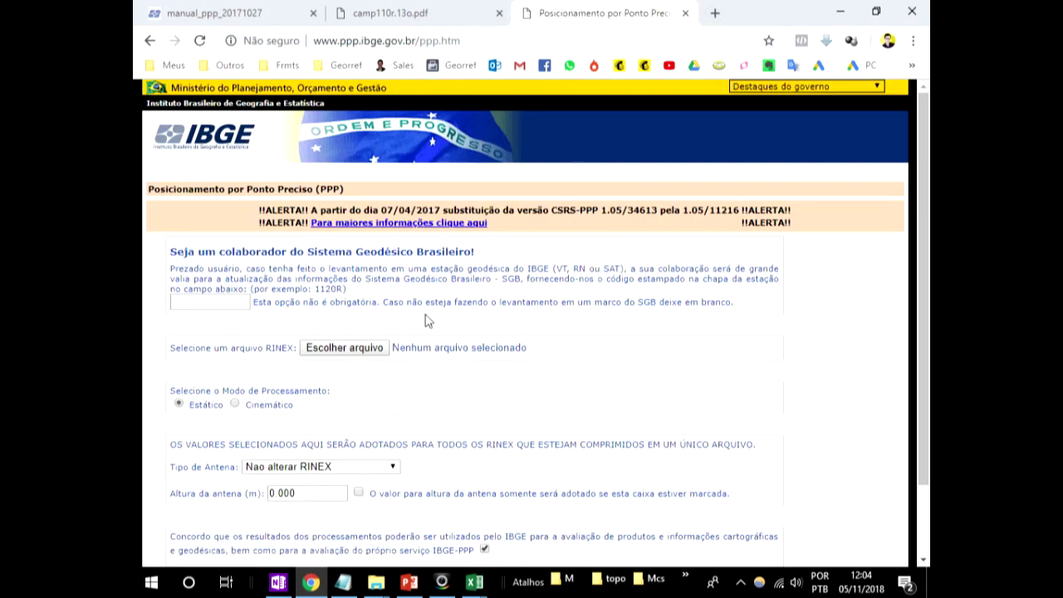
Examine the antenna models offered for Tipo de Antena on the PPP submission form.
{"action": "scroll", "coordinate": [428, 321], "scroll_direction": "down", "scroll_amount": 1}
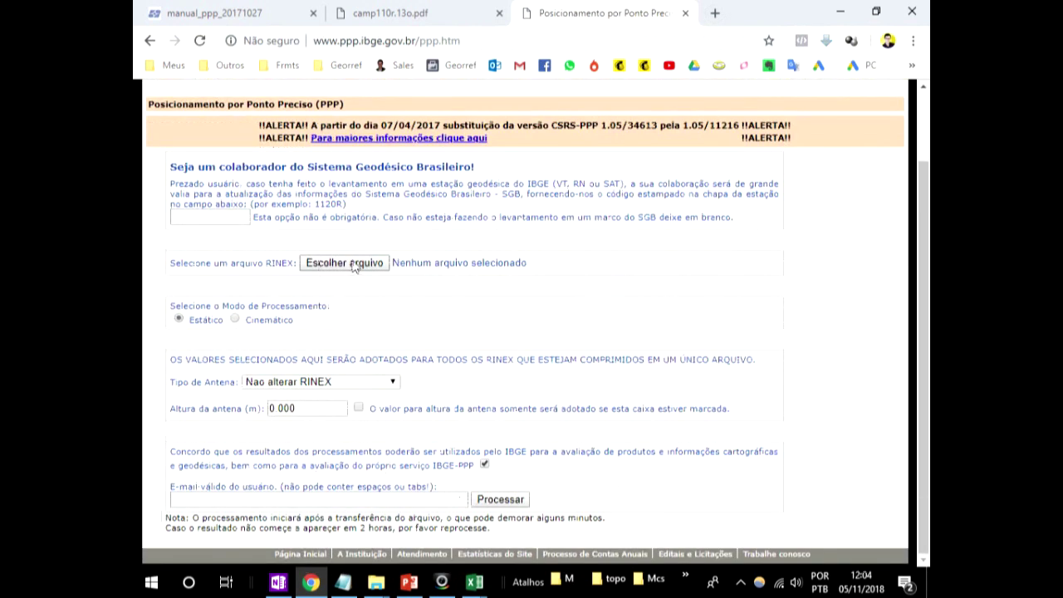
{"action": "left_click", "coordinate": [279, 384]}
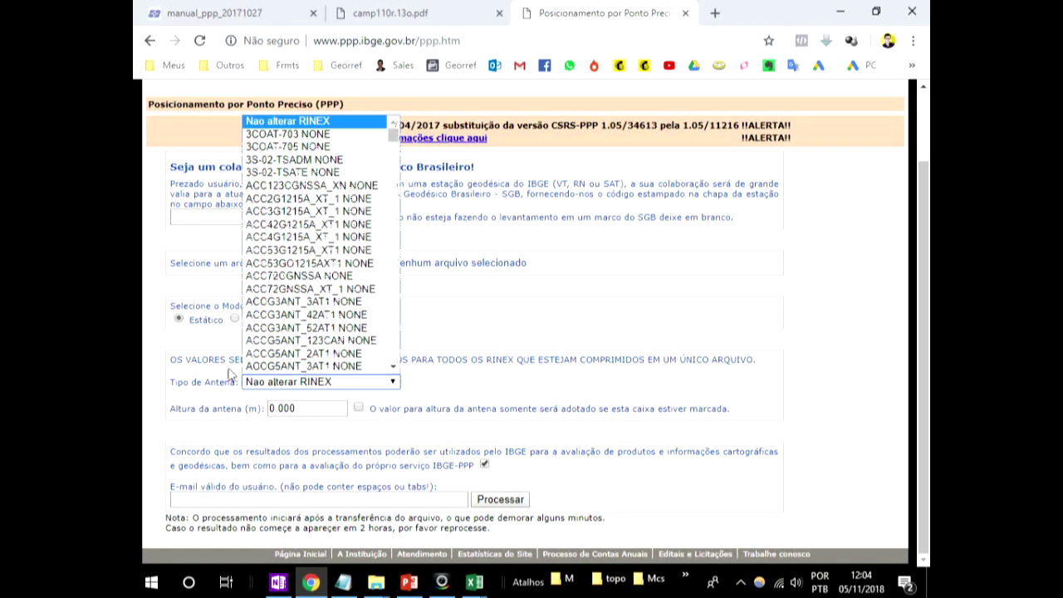
{"action": "left_click", "coordinate": [893, 294]}
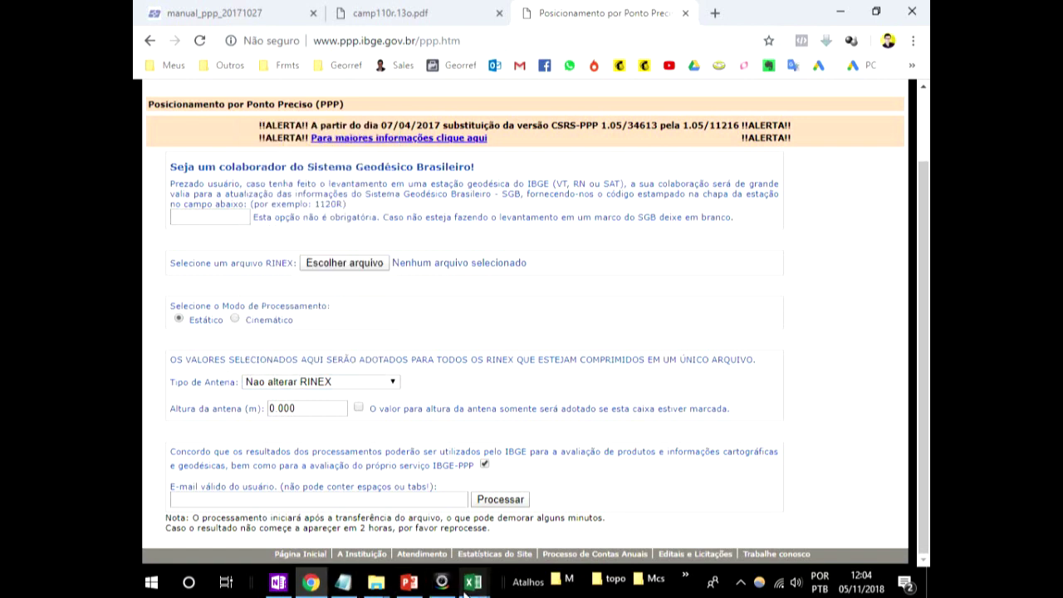
Switch back to the camp110r.13o sheet in Excel and review the subsection 2.3 status and the subsection 2.4 heading.
{"action": "mouse_move", "coordinate": [477, 580]}
{"action": "left_click", "coordinate": [543, 499]}
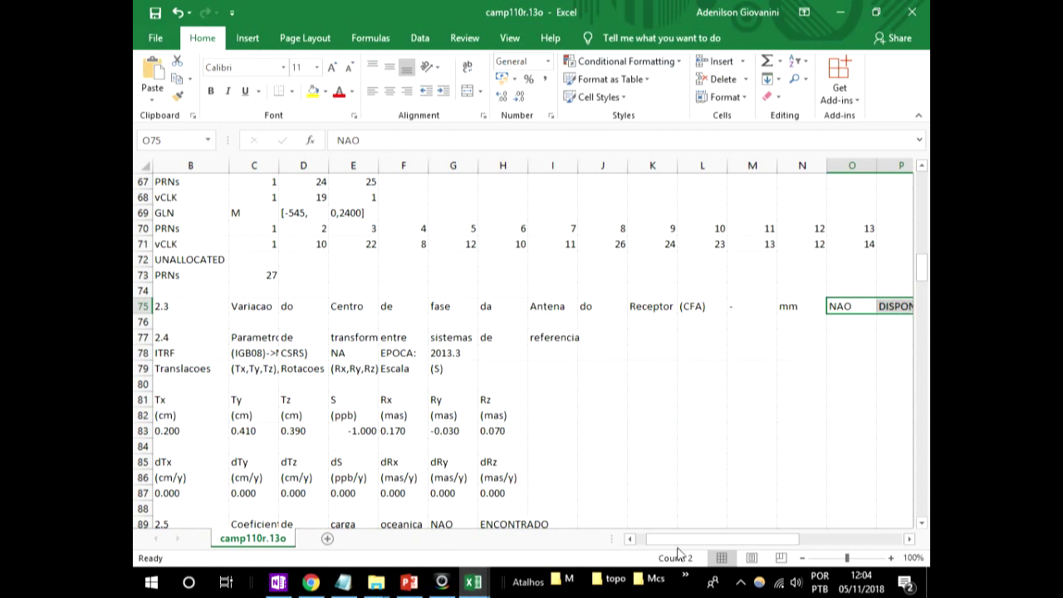
{"action": "left_click", "coordinate": [900, 306]}
{"action": "left_click", "coordinate": [232, 337]}
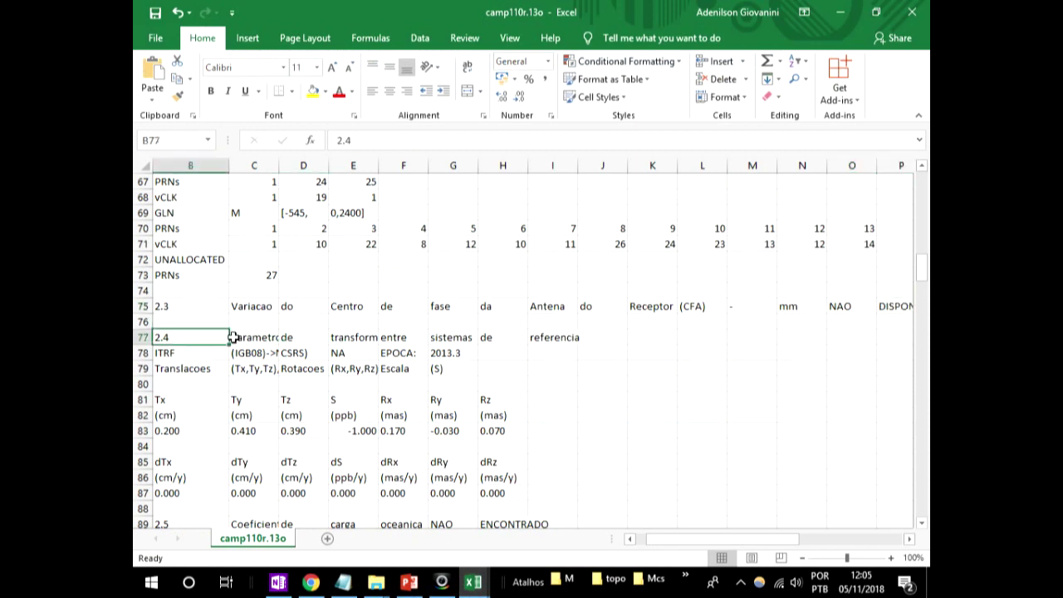
{"action": "left_click_drag", "start_coordinate": [234, 337], "coordinate": [573, 342]}
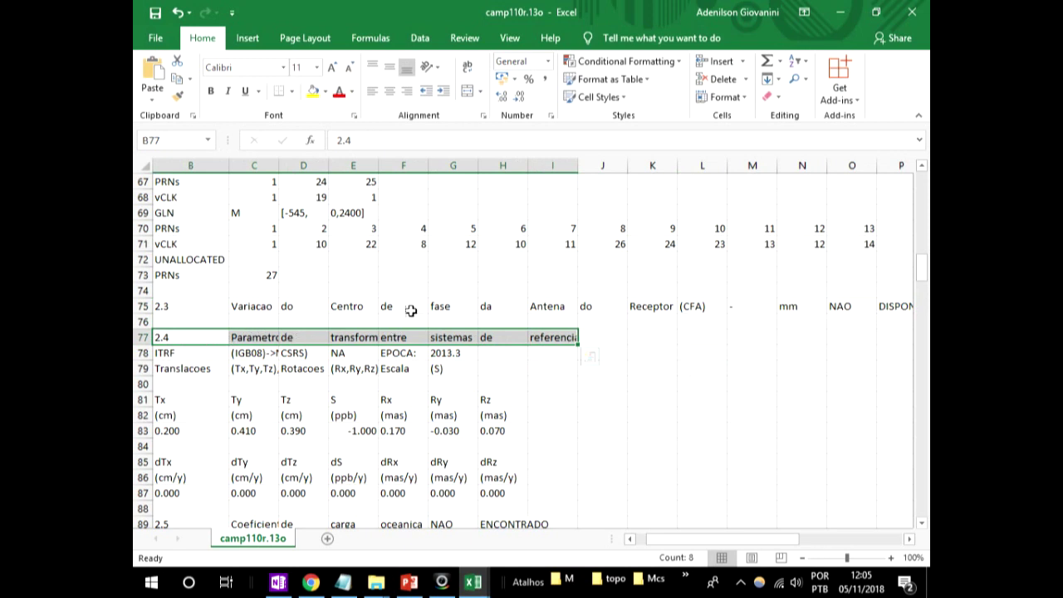
{"action": "left_click", "coordinate": [572, 336]}
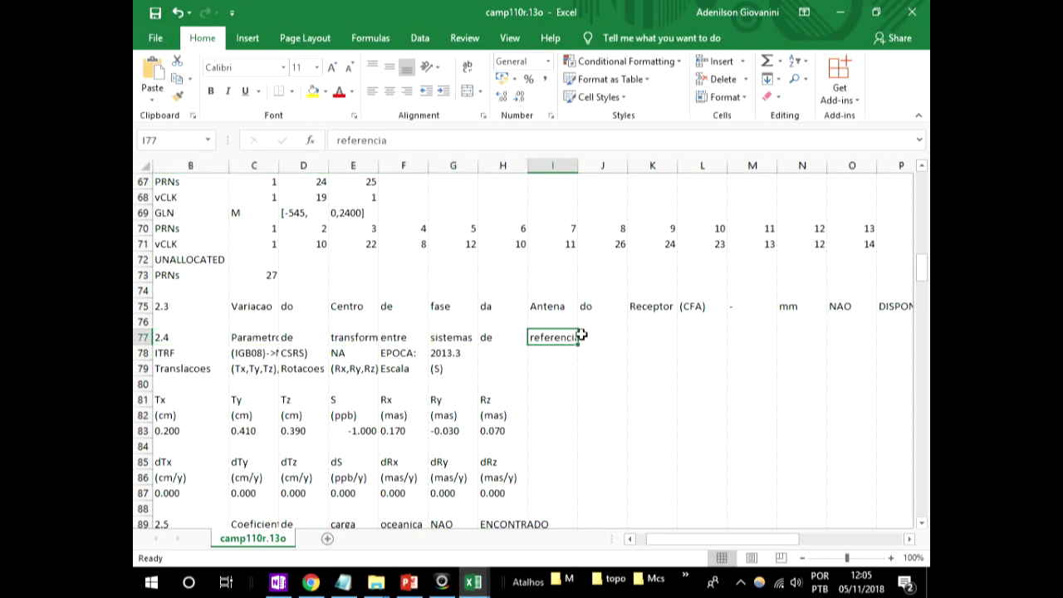
Widen column C so the full "(IGB08)->NAD83(" text in C78 fits with room to spare.
{"action": "scroll", "coordinate": [265, 332], "scroll_direction": "down", "scroll_amount": 2}
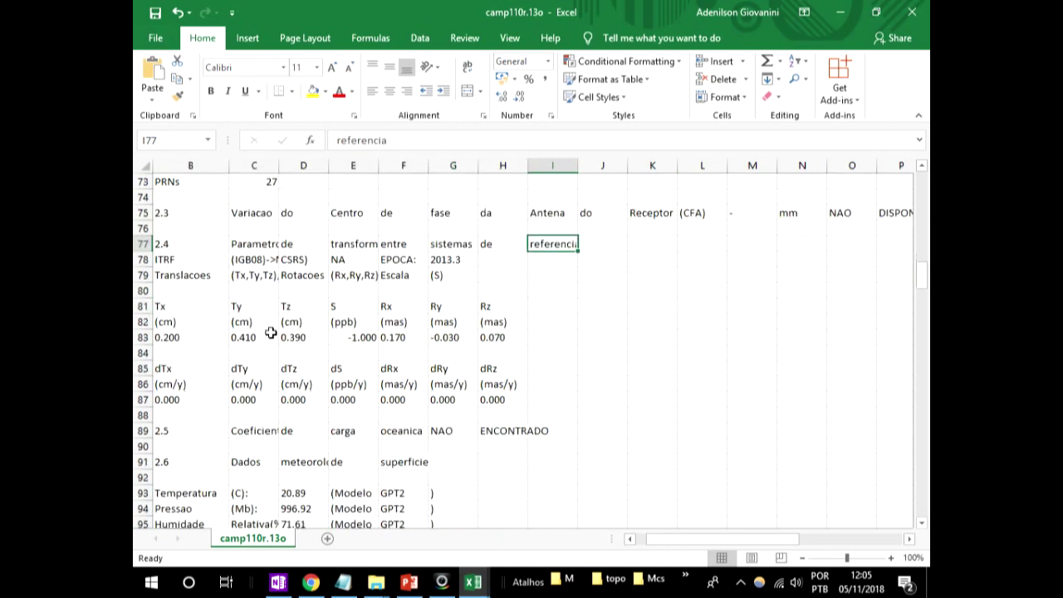
{"action": "left_click", "coordinate": [240, 260]}
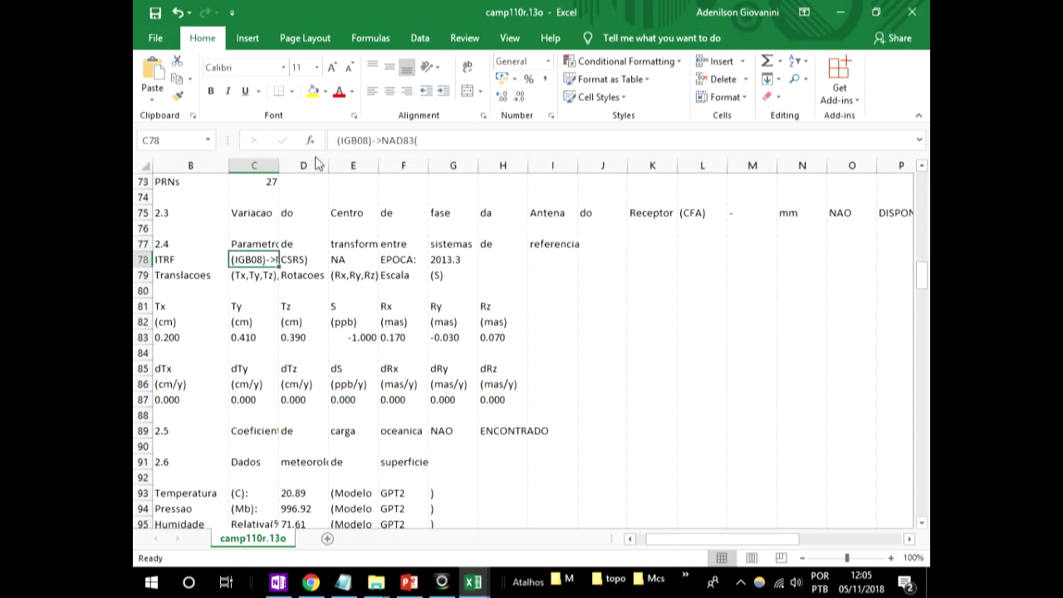
{"action": "left_click_drag", "start_coordinate": [279, 159], "coordinate": [328, 161]}
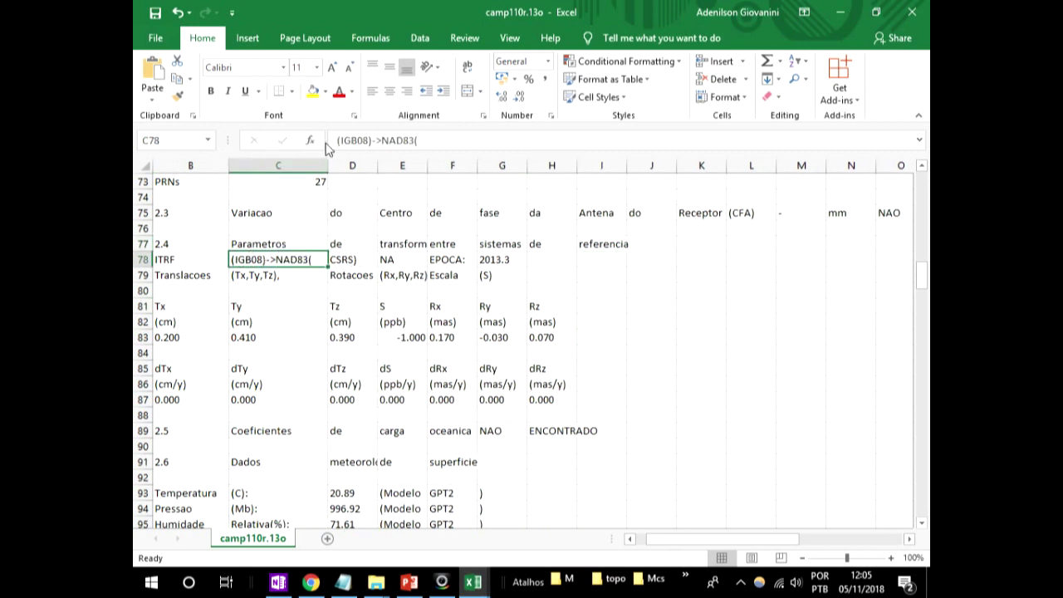
{"action": "left_click_drag", "start_coordinate": [328, 166], "coordinate": [373, 166]}
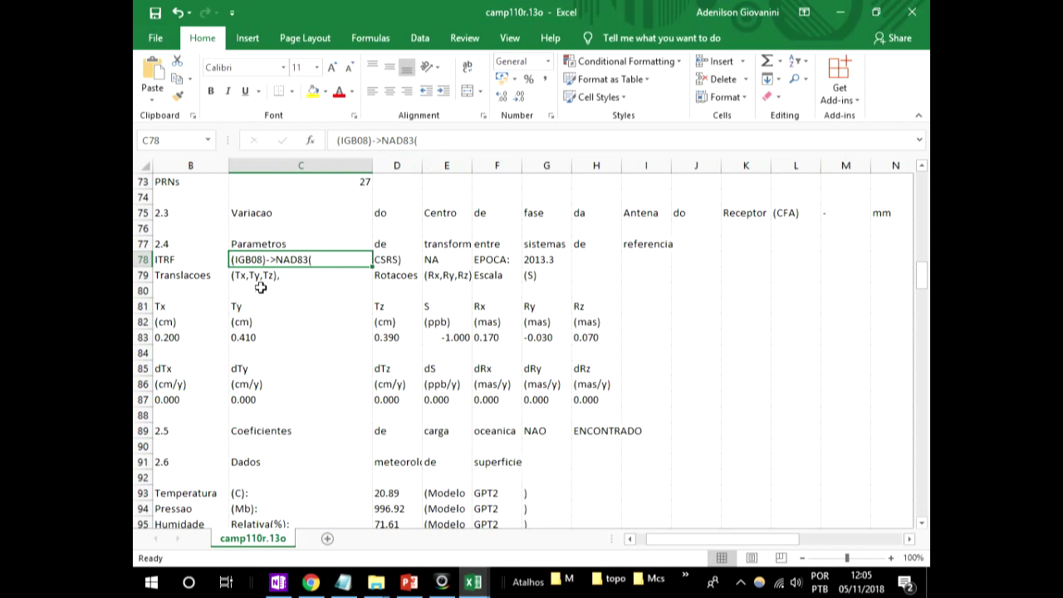
Examine the reference system transformation parameters in subsection 2.4 and the ocean loading coefficients entry in subsection 2.5.
{"action": "scroll", "coordinate": [222, 345], "scroll_direction": "down", "scroll_amount": 2}
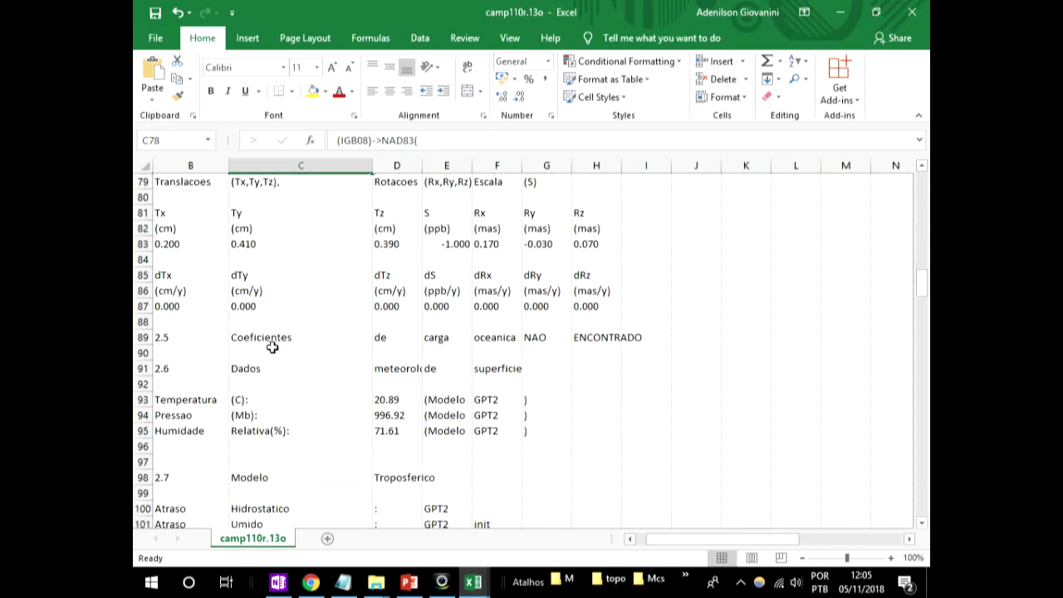
{"action": "scroll", "coordinate": [274, 365], "scroll_direction": "up", "scroll_amount": 1}
{"action": "left_click_drag", "start_coordinate": [686, 545], "coordinate": [676, 544]}
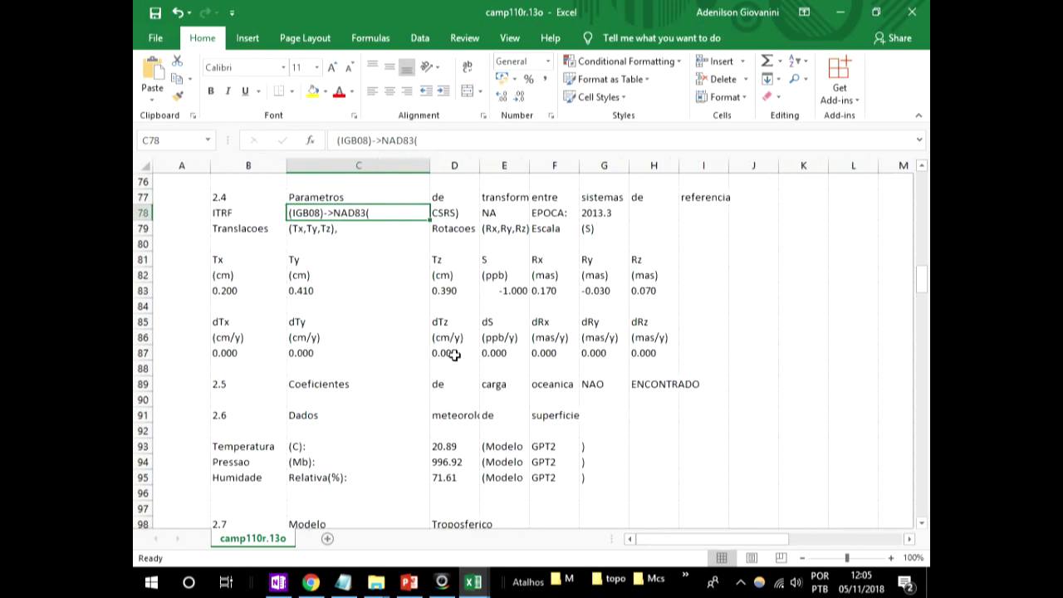
{"action": "scroll", "coordinate": [309, 208], "scroll_direction": "down", "scroll_amount": 2}
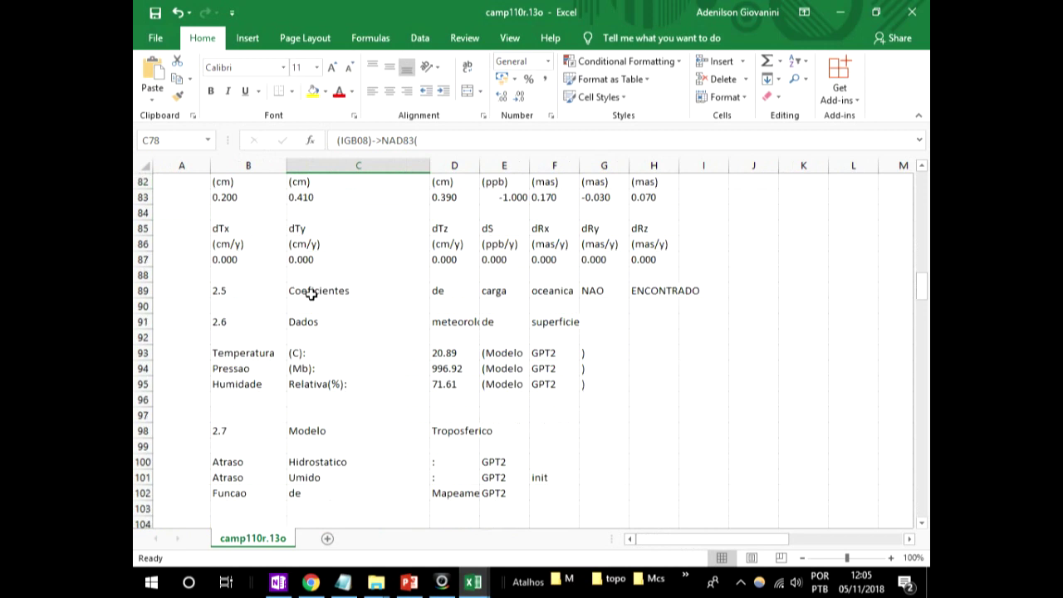
{"action": "scroll", "coordinate": [304, 306], "scroll_direction": "up", "scroll_amount": 2}
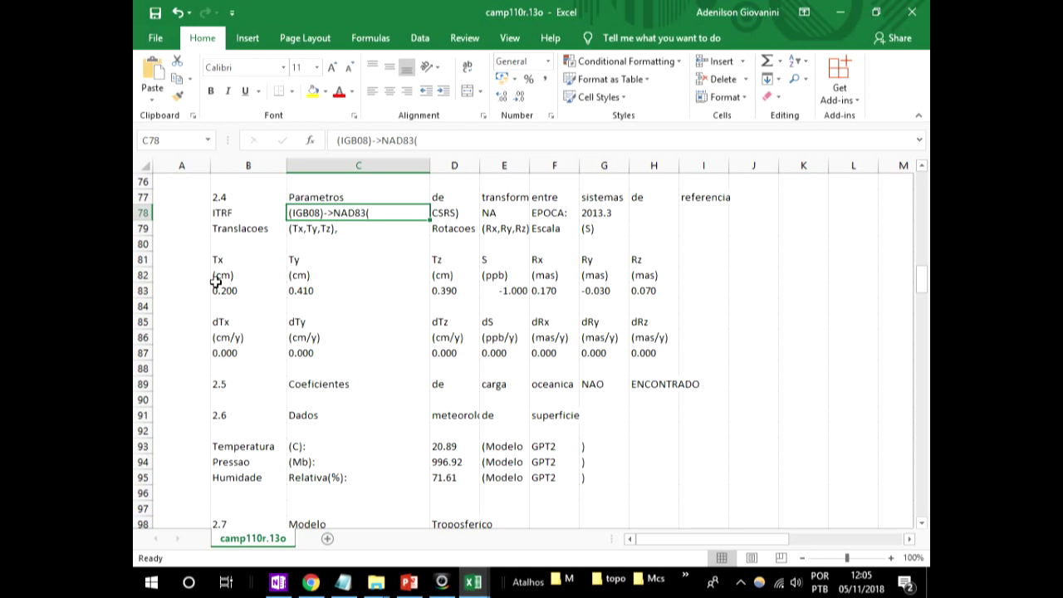
{"action": "left_click", "coordinate": [225, 380]}
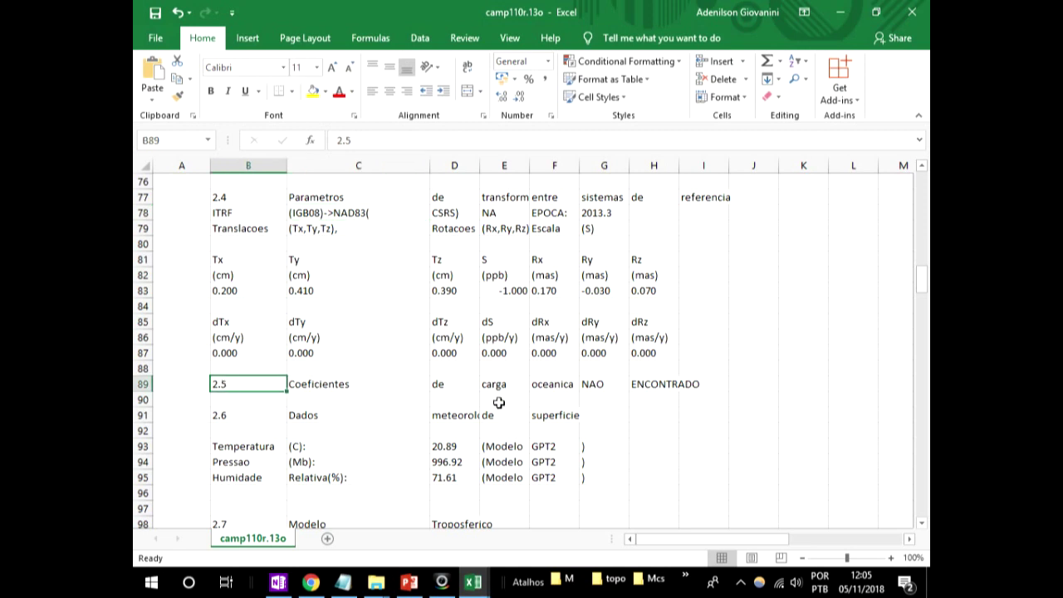
{"action": "left_click", "coordinate": [564, 384]}
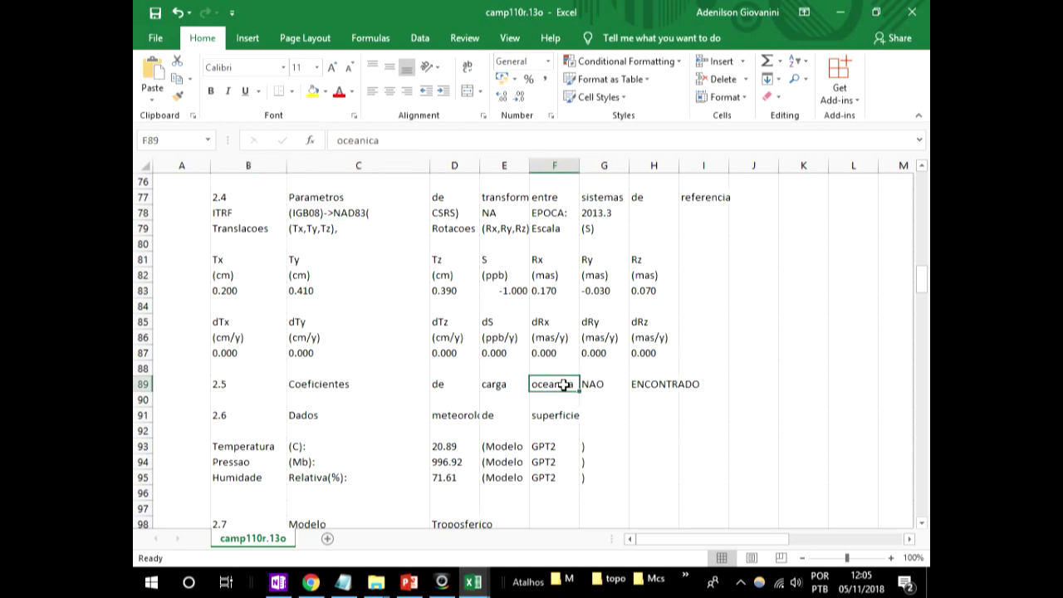
{"action": "left_click_drag", "start_coordinate": [601, 384], "coordinate": [673, 383]}
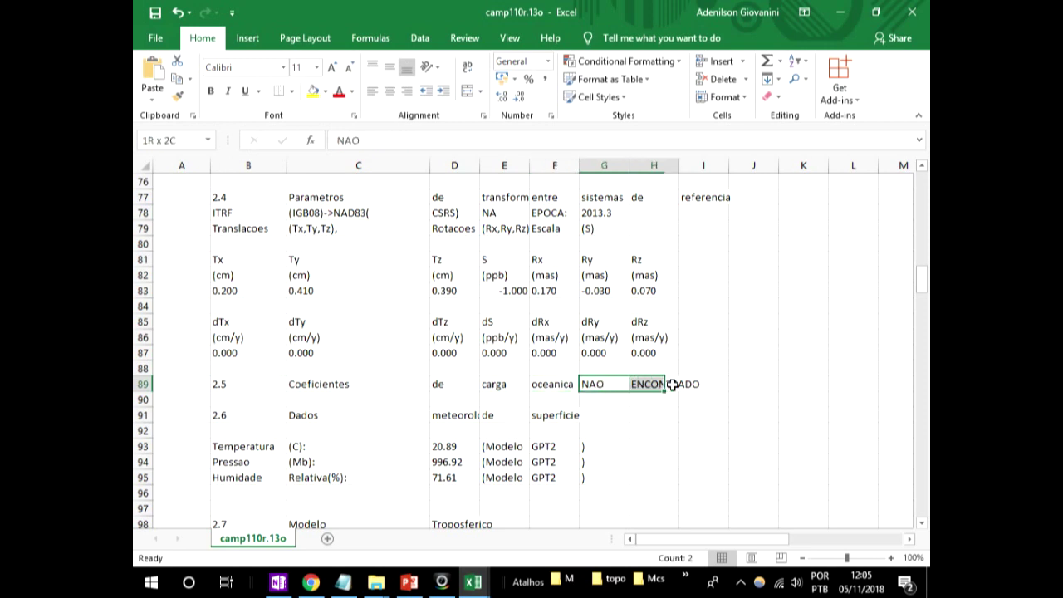
Fit column D to its contents so "meteorologicos" shows in full, and highlight the subsection 2.6 heading in row 91.
{"action": "left_click", "coordinate": [227, 414]}
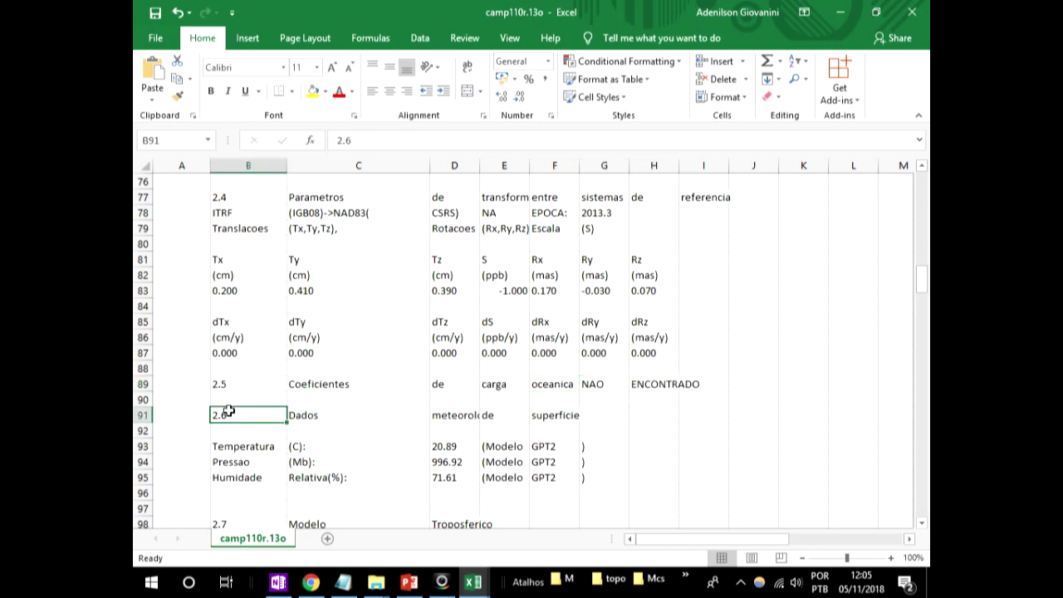
{"action": "double_click", "coordinate": [480, 160]}
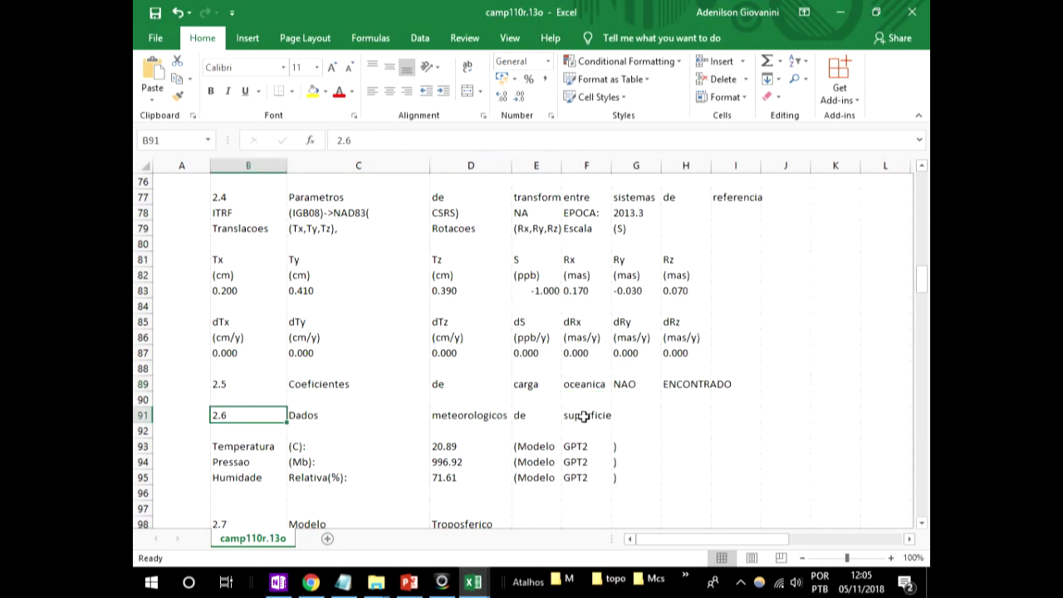
{"action": "left_click_drag", "start_coordinate": [604, 417], "coordinate": [212, 413]}
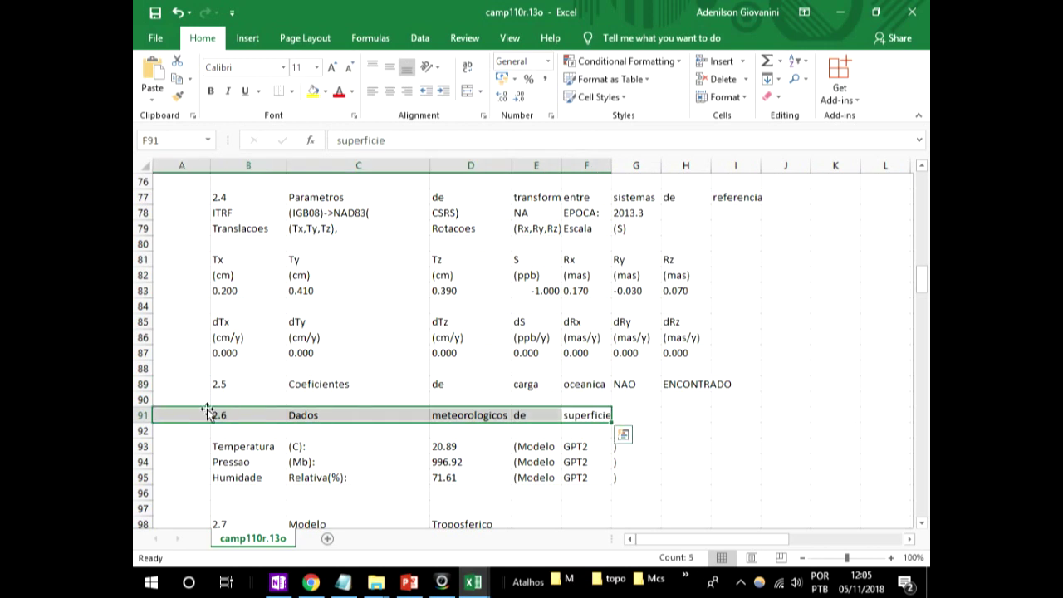
Examine the temperature, pressure and relative humidity entries under the surface meteorological data in subsection 2.6.
{"action": "left_click", "coordinate": [246, 433]}
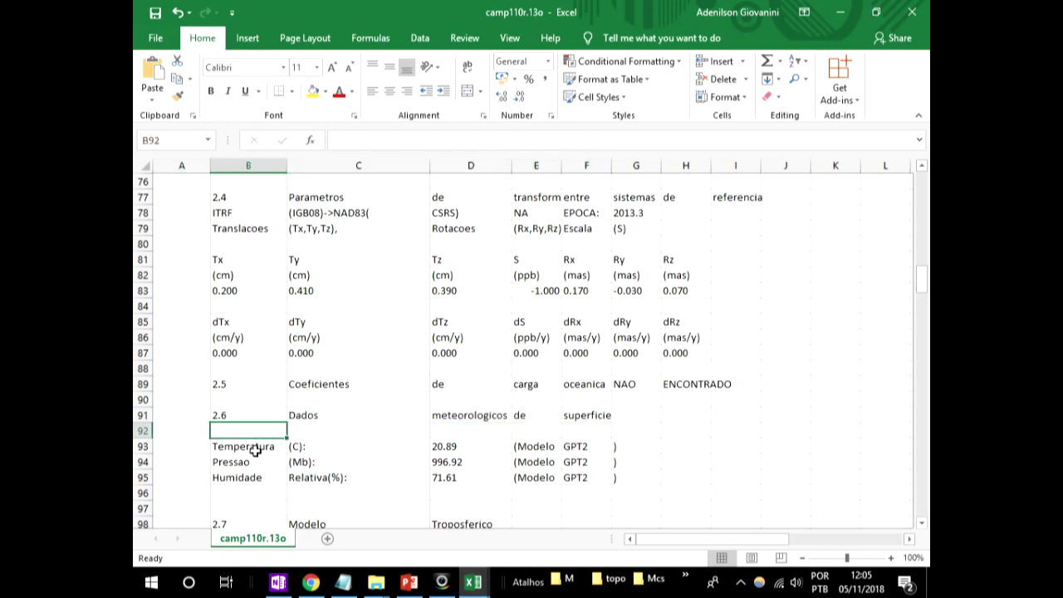
{"action": "left_click", "coordinate": [253, 448]}
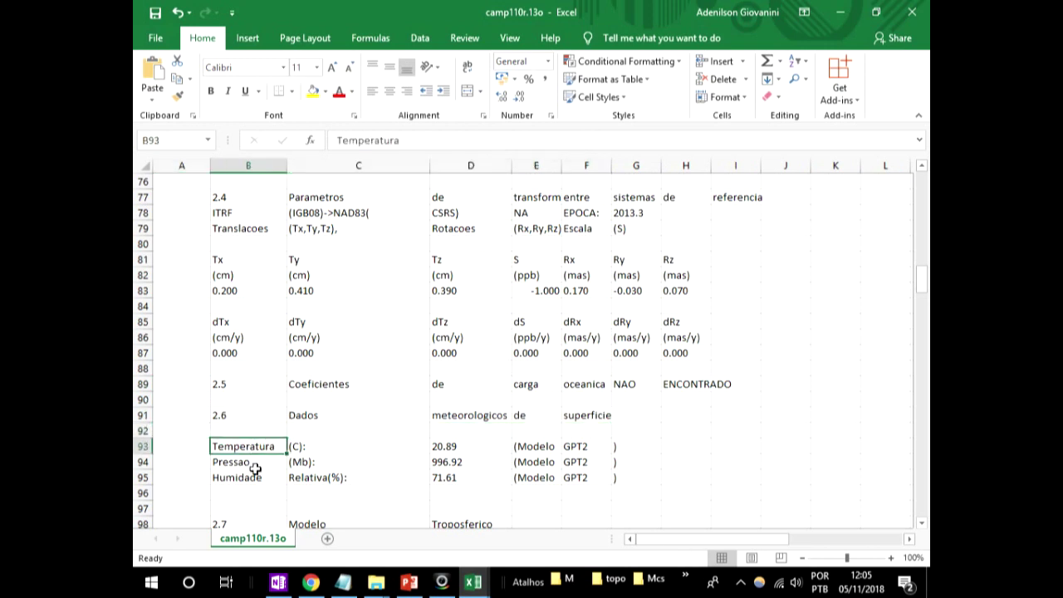
{"action": "left_click", "coordinate": [255, 468]}
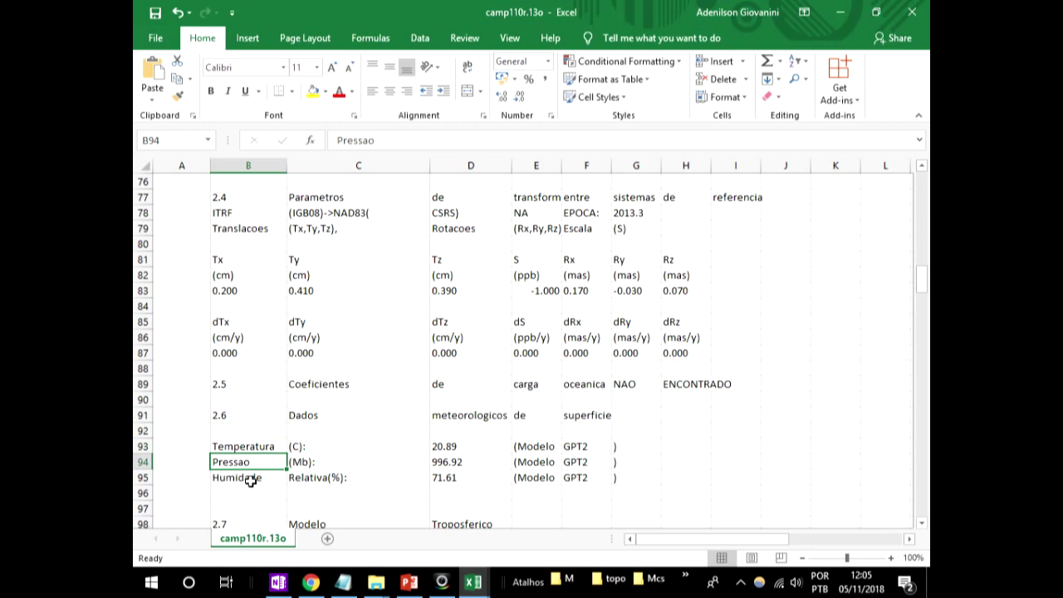
{"action": "left_click", "coordinate": [251, 482]}
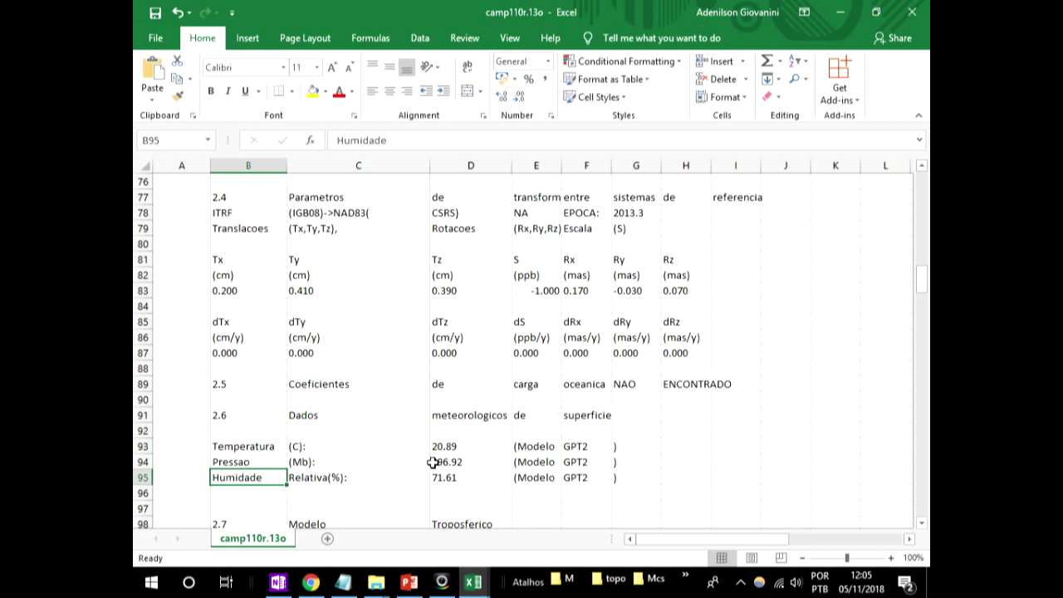
Review the tropospheric model in subsection 2.7, covering the hydrostatic delay, wet delay and mapping function entries and their GPT2 values.
{"action": "scroll", "coordinate": [433, 463], "scroll_direction": "down", "scroll_amount": 3}
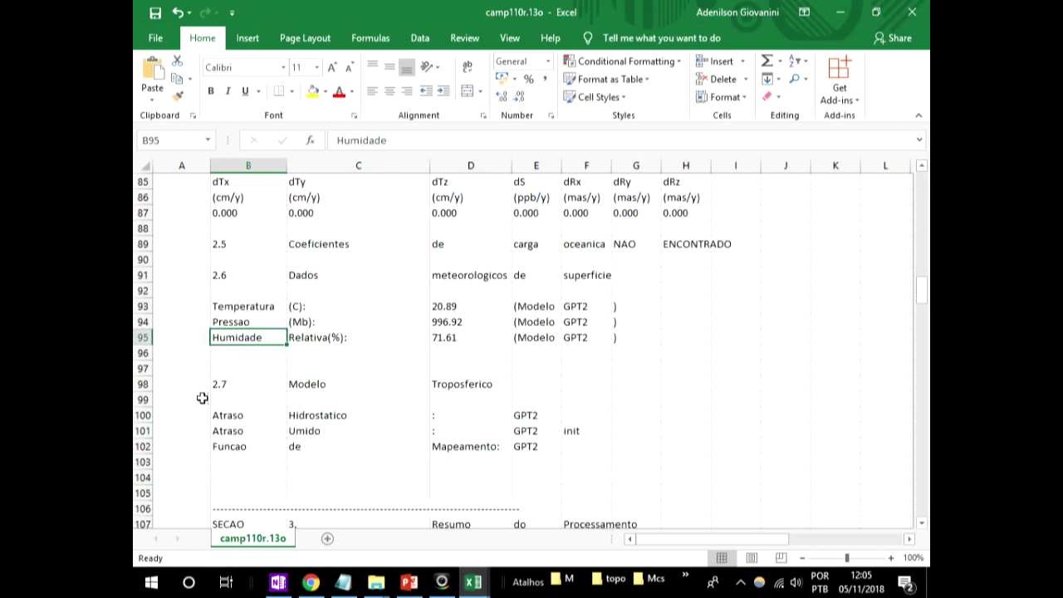
{"action": "left_click_drag", "start_coordinate": [249, 383], "coordinate": [476, 382]}
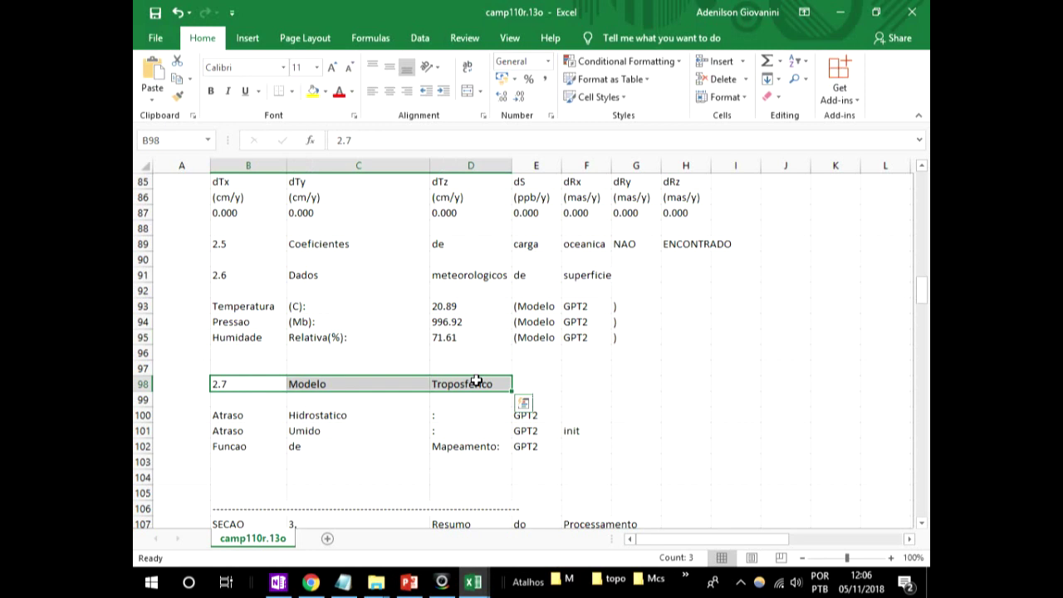
{"action": "left_click", "coordinate": [484, 459]}
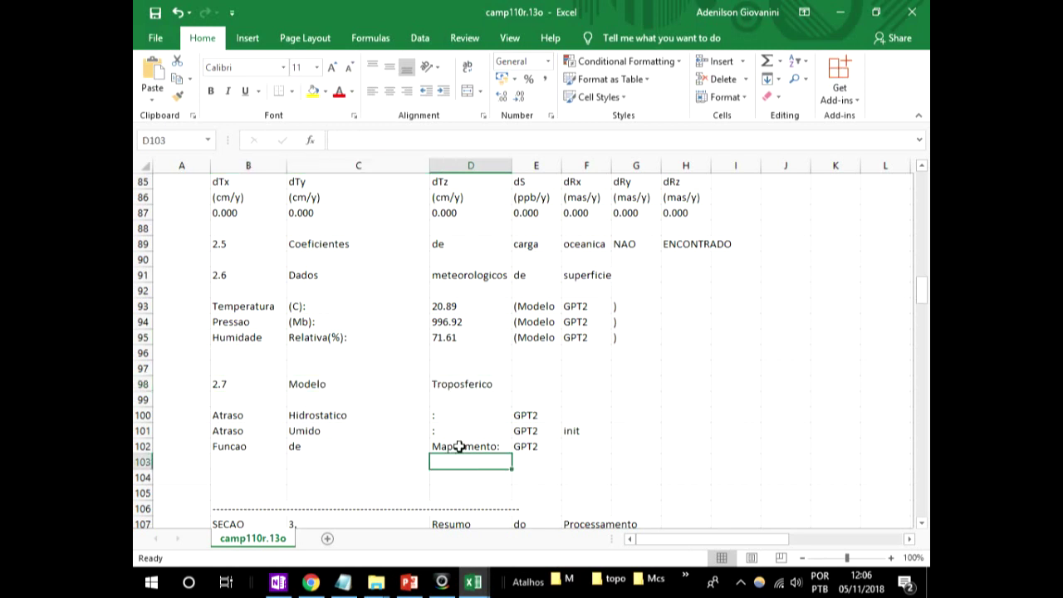
{"action": "left_click", "coordinate": [233, 415]}
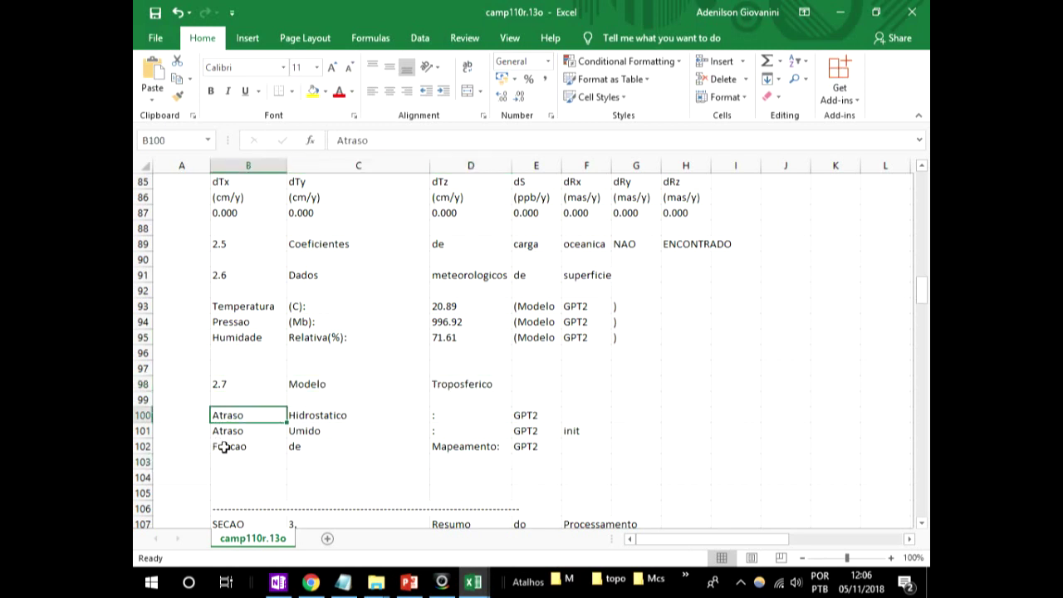
{"action": "left_click", "coordinate": [380, 415]}
{"action": "left_click", "coordinate": [478, 460]}
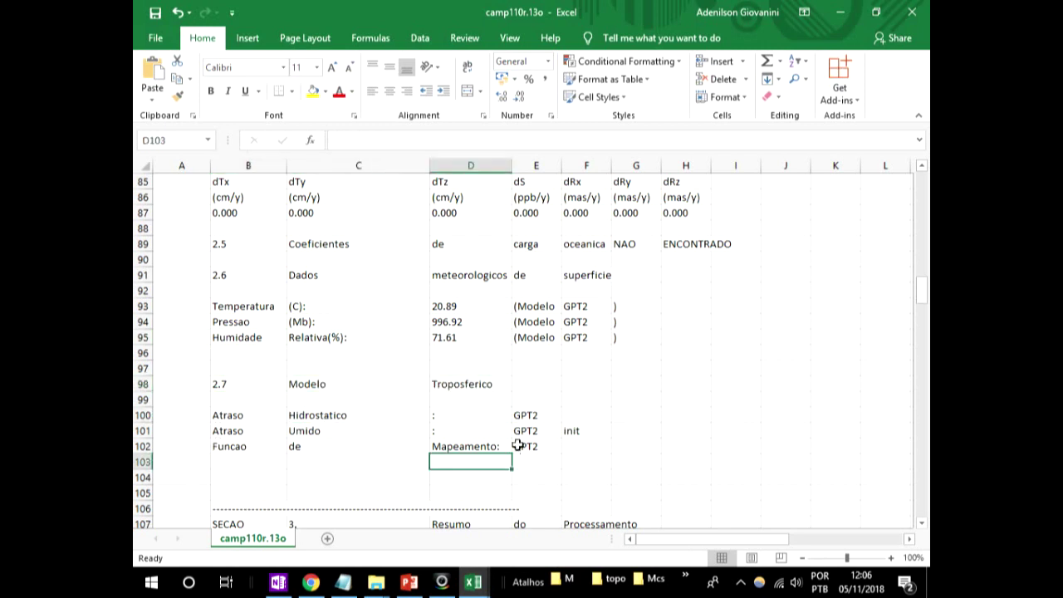
{"action": "left_click", "coordinate": [544, 447]}
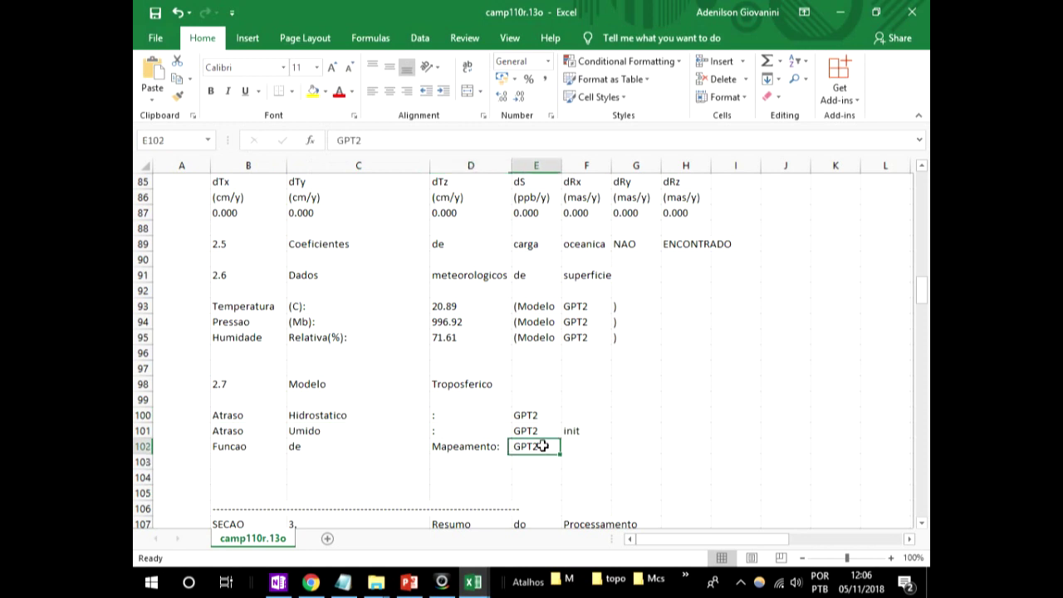
{"action": "left_click", "coordinate": [529, 412]}
{"action": "left_click_drag", "start_coordinate": [532, 416], "coordinate": [537, 462]}
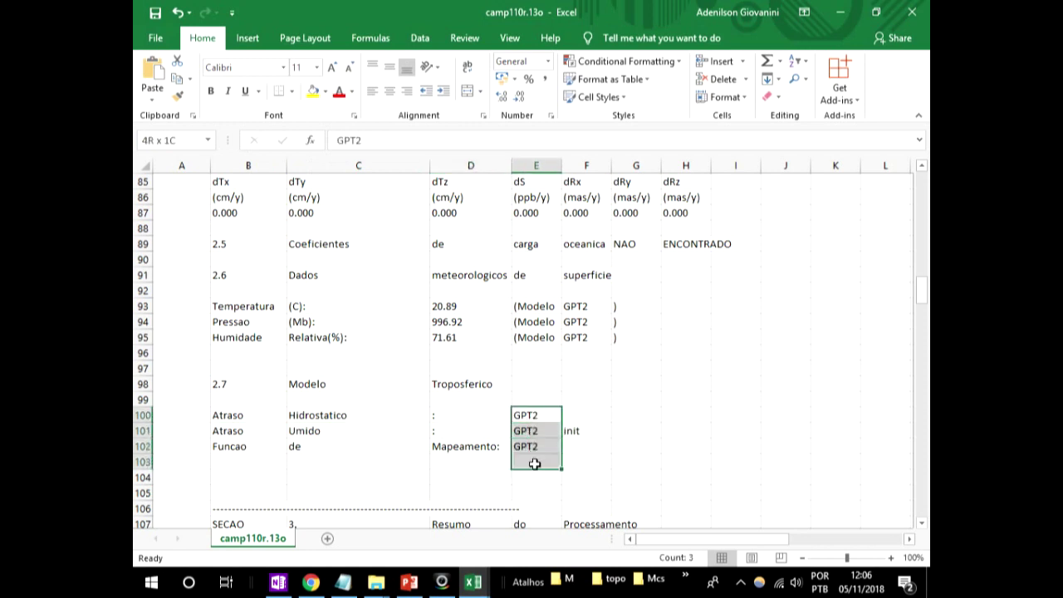
Copy GPT2 from cell E100, switch to Chrome and search Google for "modeloGPT2" in a new tab.
{"action": "left_click", "coordinate": [532, 413]}
{"action": "scroll", "coordinate": [670, 437], "scroll_direction": "down", "scroll_amount": 2}
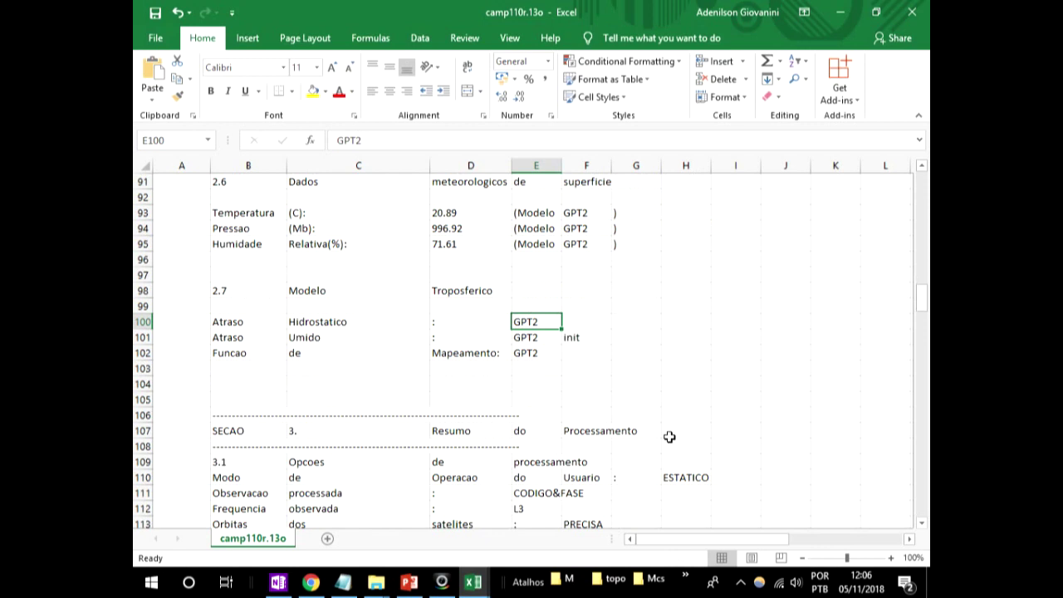
{"action": "key", "text": "ctrl+c"}
{"action": "left_click", "coordinate": [310, 582]}
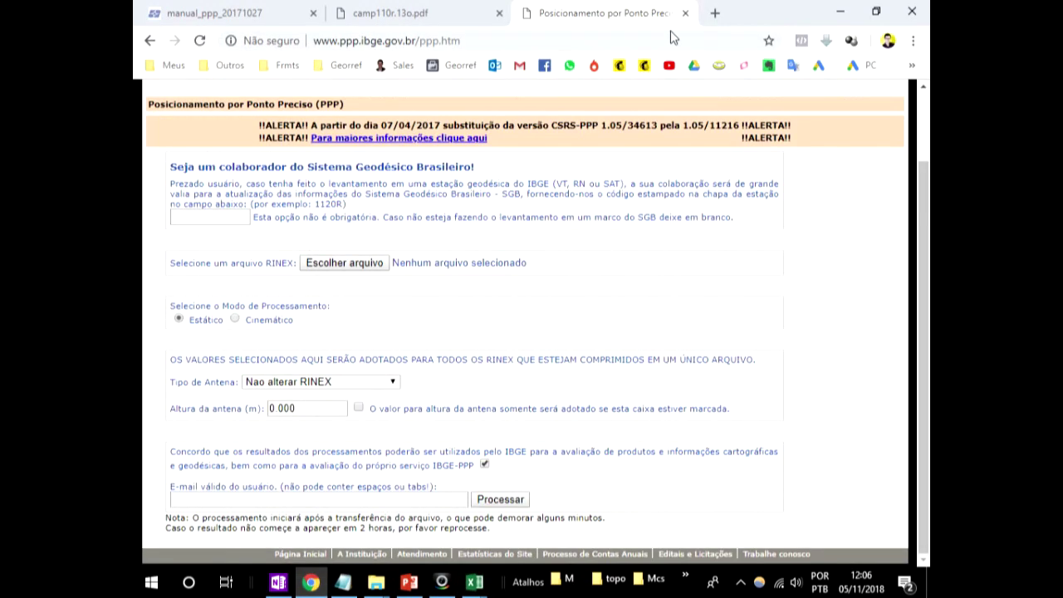
{"action": "left_click", "coordinate": [715, 12]}
{"action": "type", "text": "modelo"}
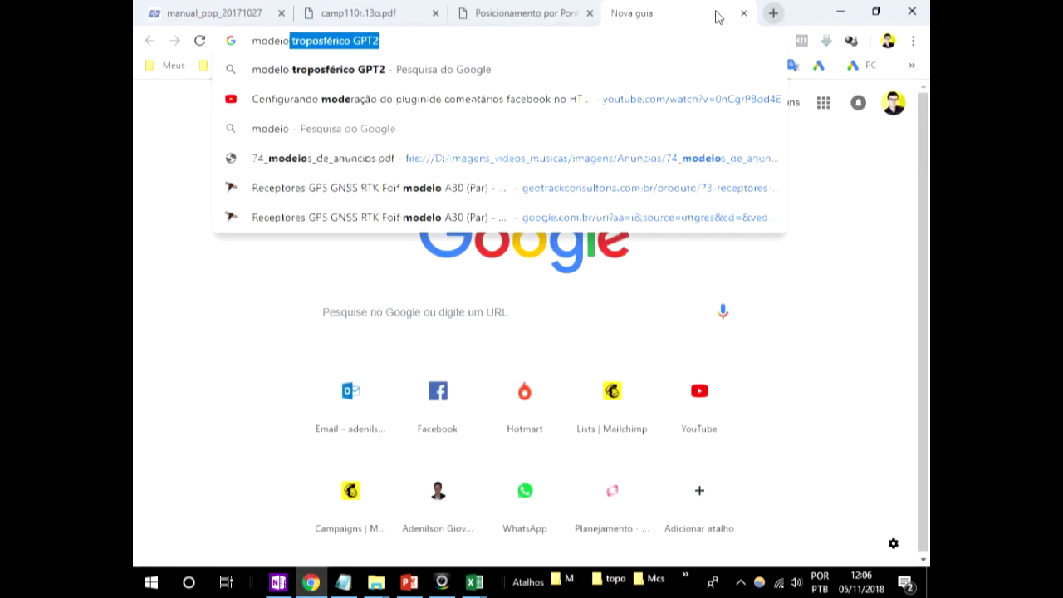
{"action": "key", "text": "Delete"}
{"action": "key", "text": "ctrl+v"}
{"action": "key", "text": "Return"}
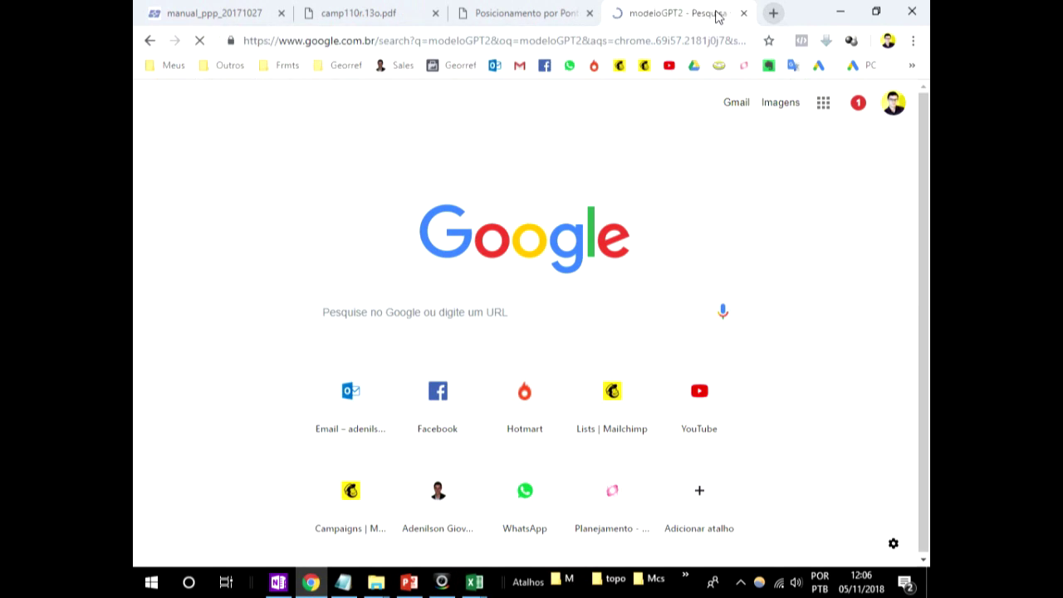
Look through the Google results for information on the GPT2 model.
{"action": "left_click", "coordinate": [452, 233]}
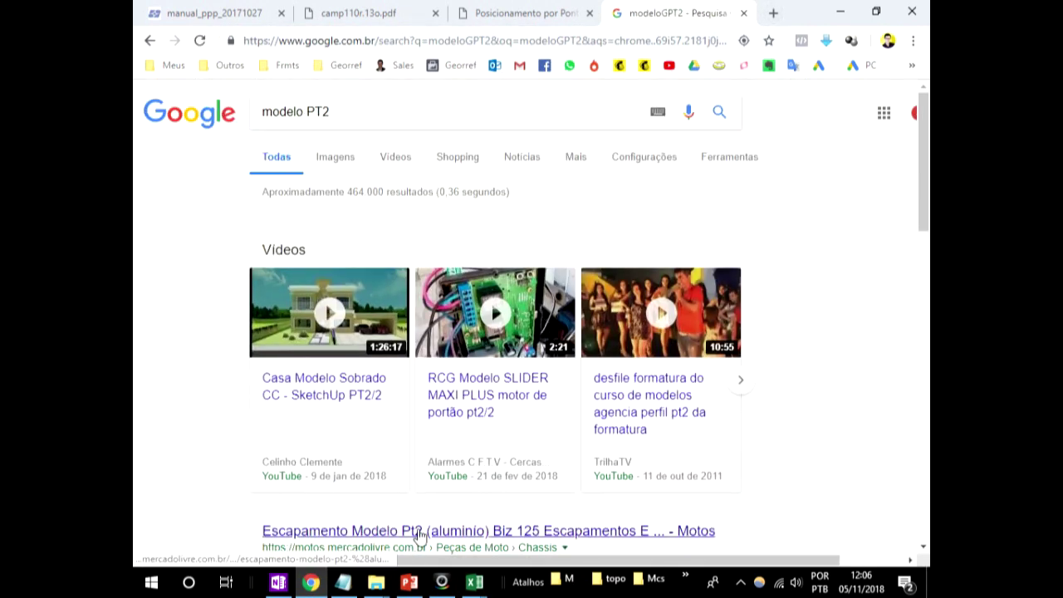
{"action": "scroll", "coordinate": [416, 535], "scroll_direction": "down", "scroll_amount": 3}
{"action": "scroll", "coordinate": [207, 362], "scroll_direction": "down", "scroll_amount": 2}
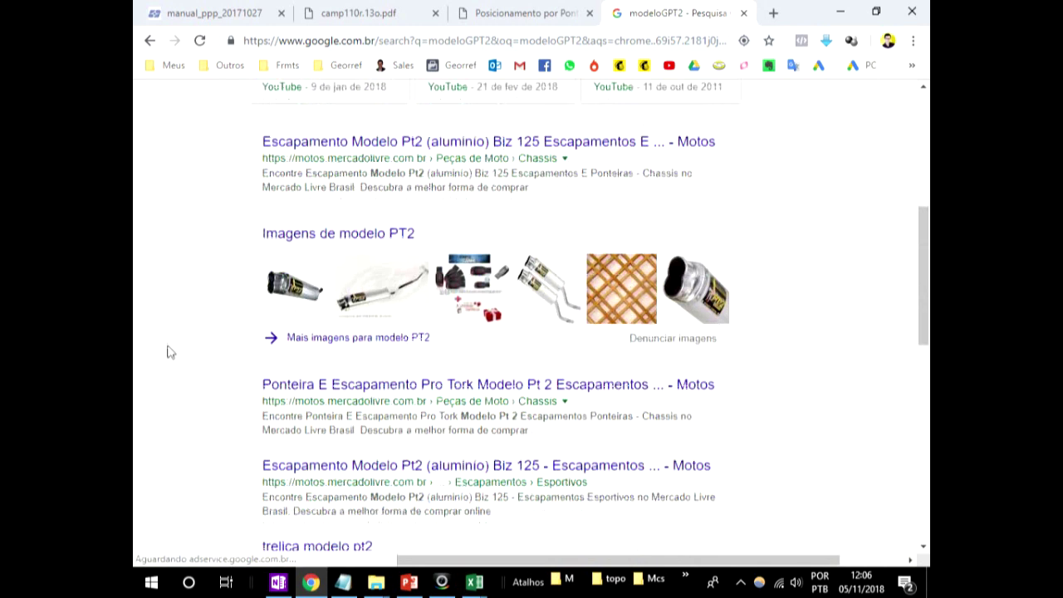
Switch back to the camp110r.13o sheet in Excel and highlight the section 3 "Resumo do Processamento" heading in row 107.
{"action": "left_click", "coordinate": [474, 579]}
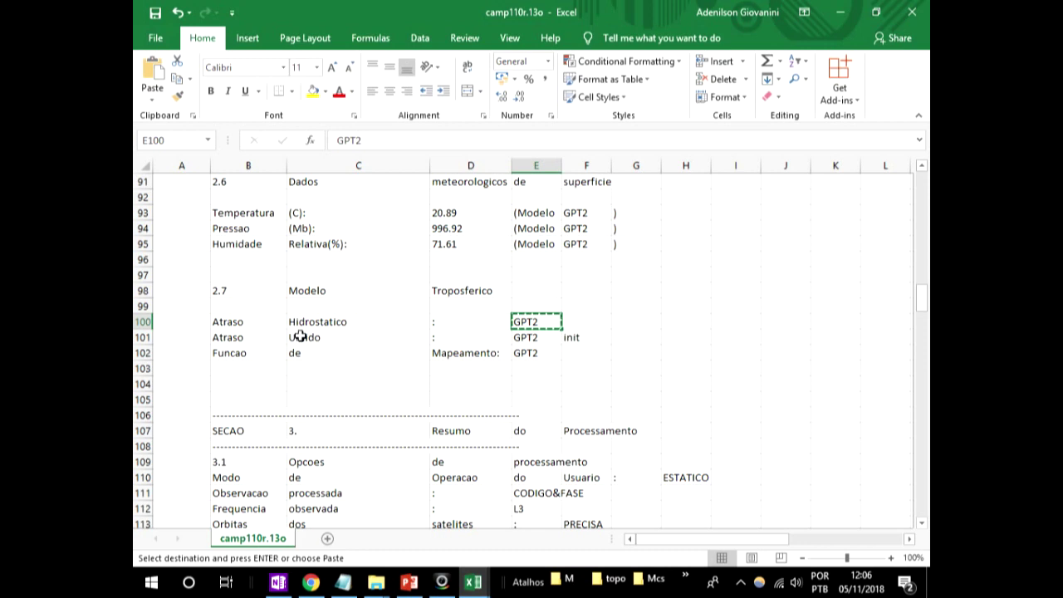
{"action": "scroll", "coordinate": [266, 357], "scroll_direction": "down", "scroll_amount": 1}
{"action": "left_click_drag", "start_coordinate": [236, 380], "coordinate": [352, 385]}
{"action": "scroll", "coordinate": [260, 396], "scroll_direction": "up", "scroll_amount": 7}
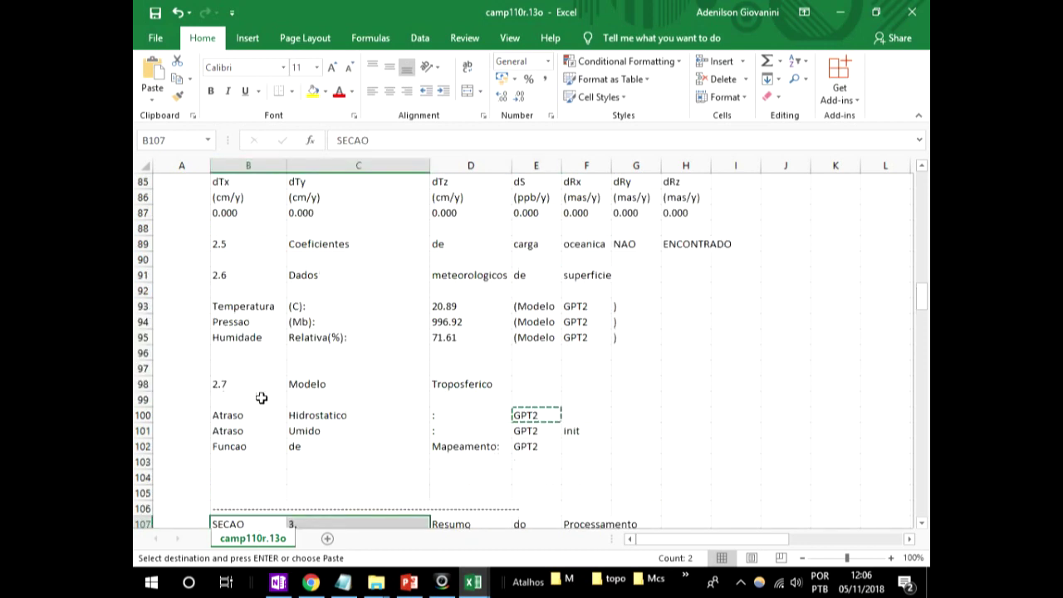
{"action": "scroll", "coordinate": [261, 396], "scroll_direction": "down", "scroll_amount": 5}
{"action": "scroll", "coordinate": [268, 408], "scroll_direction": "down", "scroll_amount": 3}
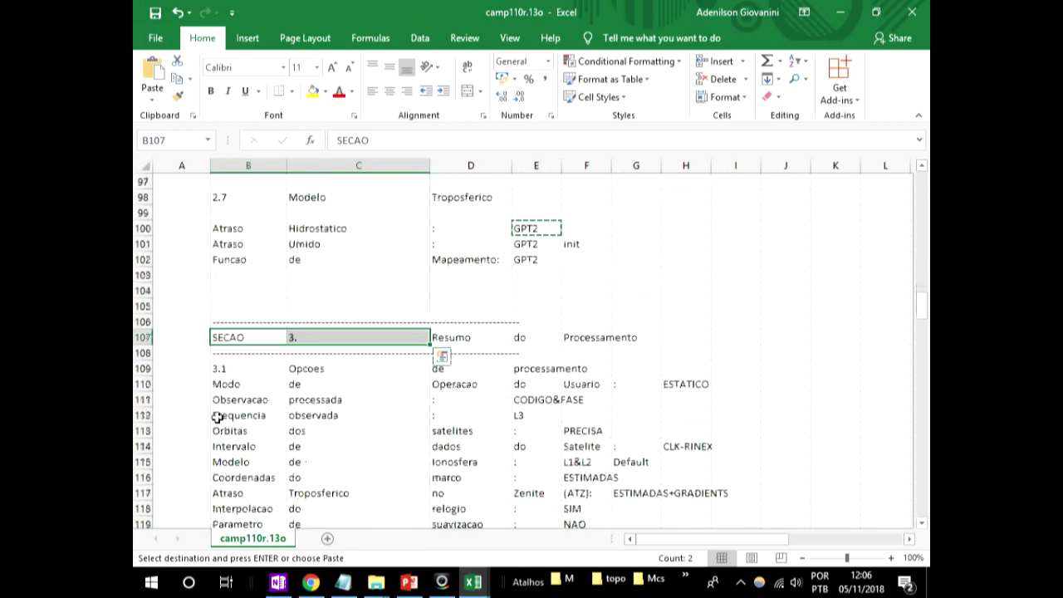
{"action": "left_click", "coordinate": [593, 338]}
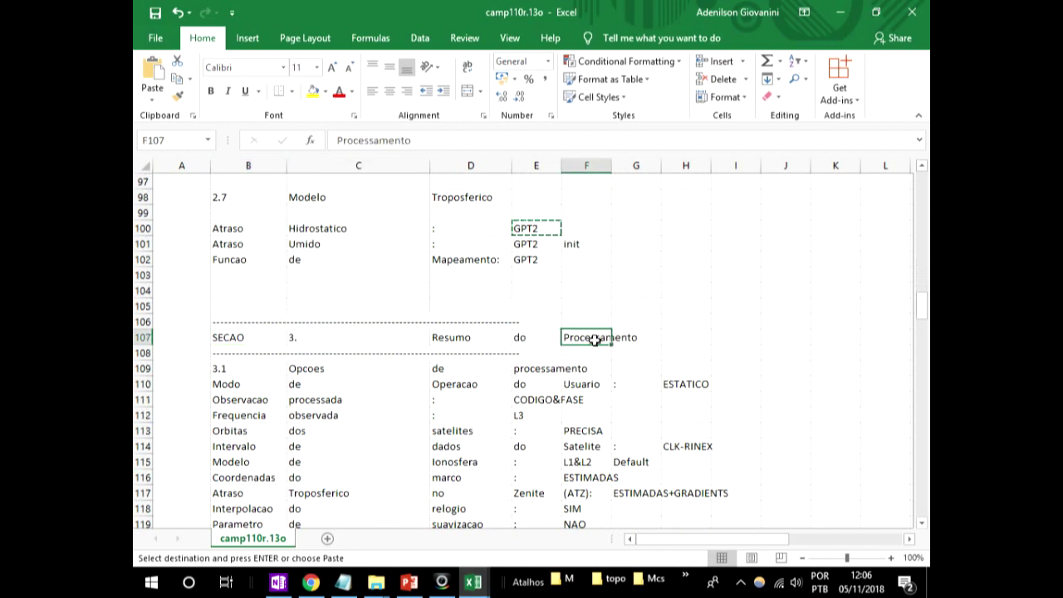
{"action": "left_click_drag", "start_coordinate": [598, 340], "coordinate": [218, 339]}
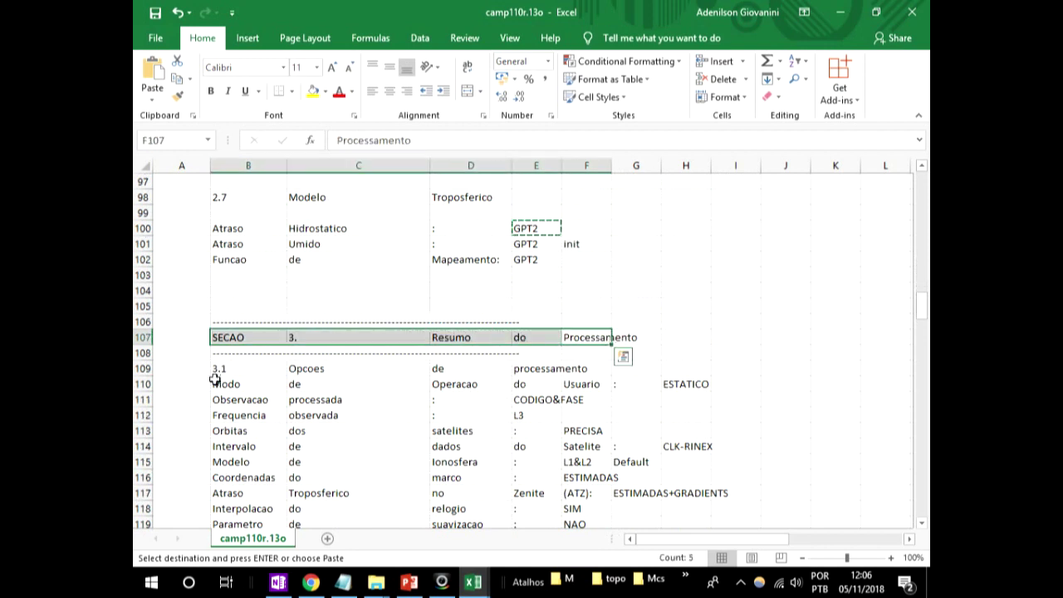
Examine the operation mode, processed observation, satellite orbits and satellite data interval among the processing options in subsection 3.1.
{"action": "left_click", "coordinate": [234, 378]}
{"action": "scroll", "coordinate": [235, 376], "scroll_direction": "down", "scroll_amount": 2}
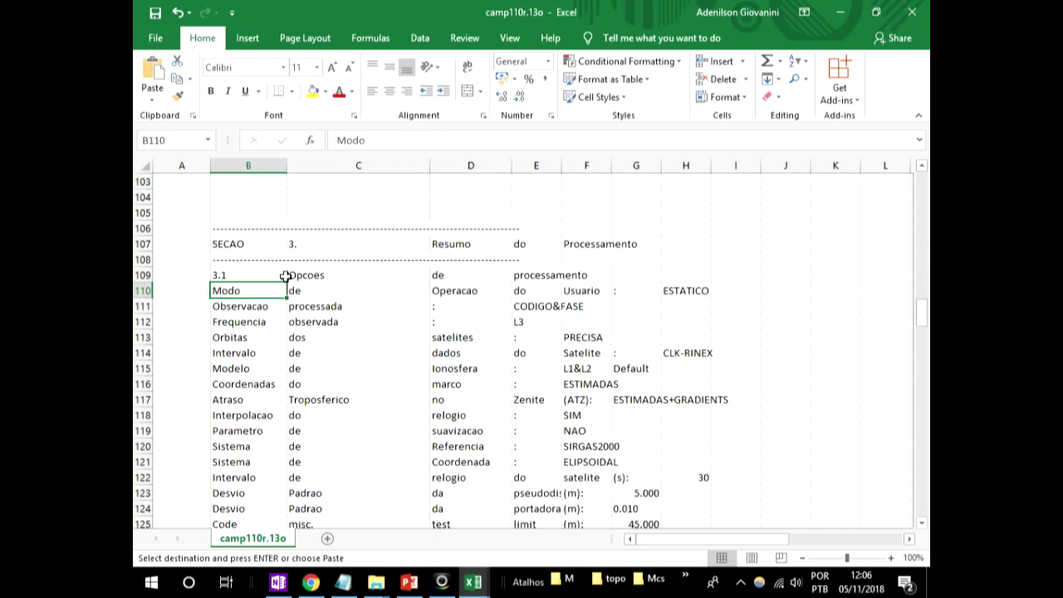
{"action": "left_click_drag", "start_coordinate": [241, 308], "coordinate": [399, 294]}
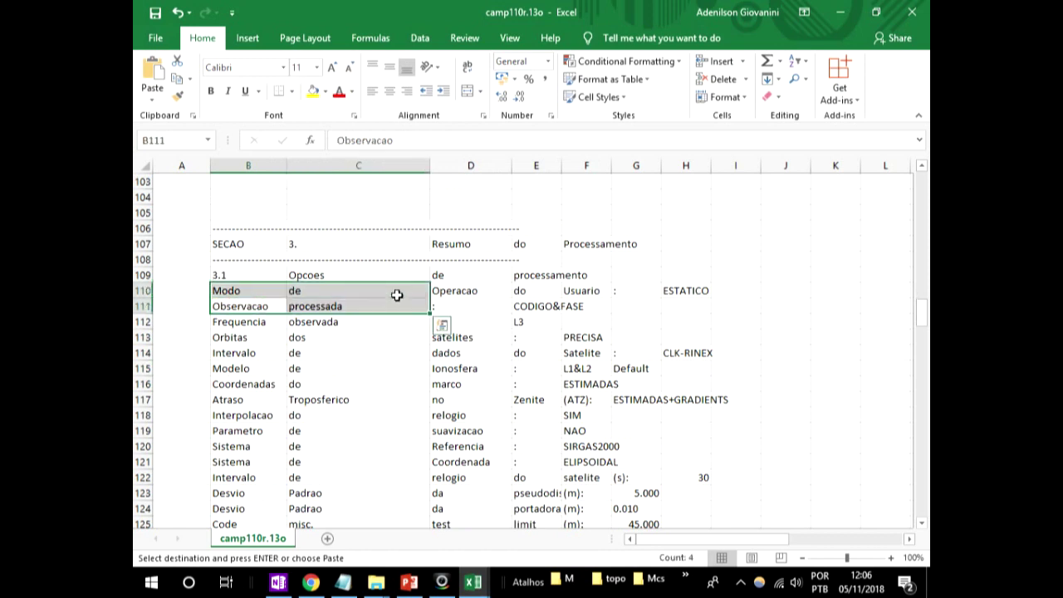
{"action": "left_click_drag", "start_coordinate": [229, 337], "coordinate": [648, 338]}
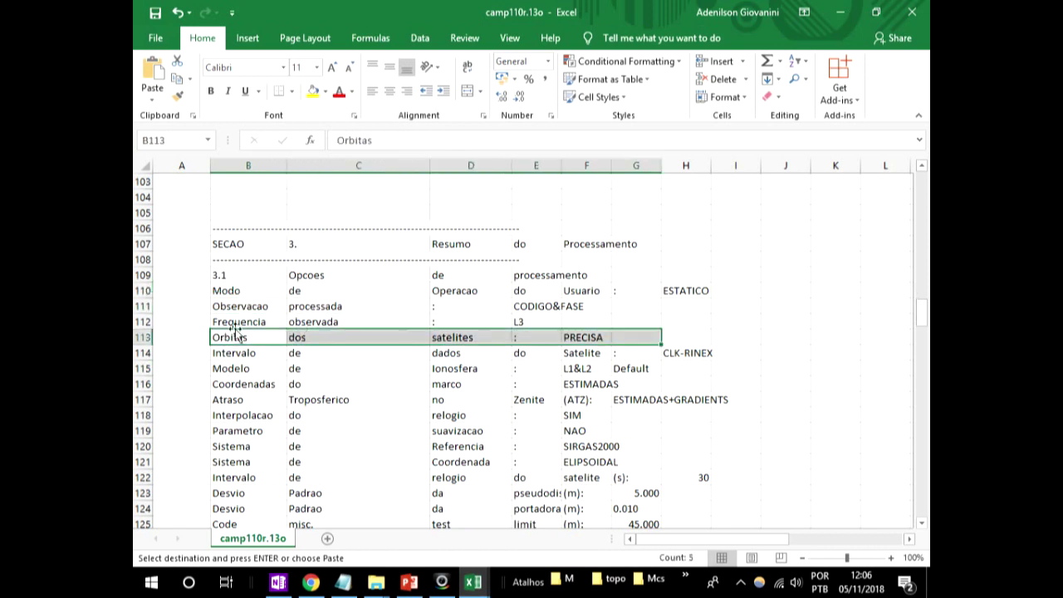
{"action": "left_click_drag", "start_coordinate": [229, 353], "coordinate": [237, 354]}
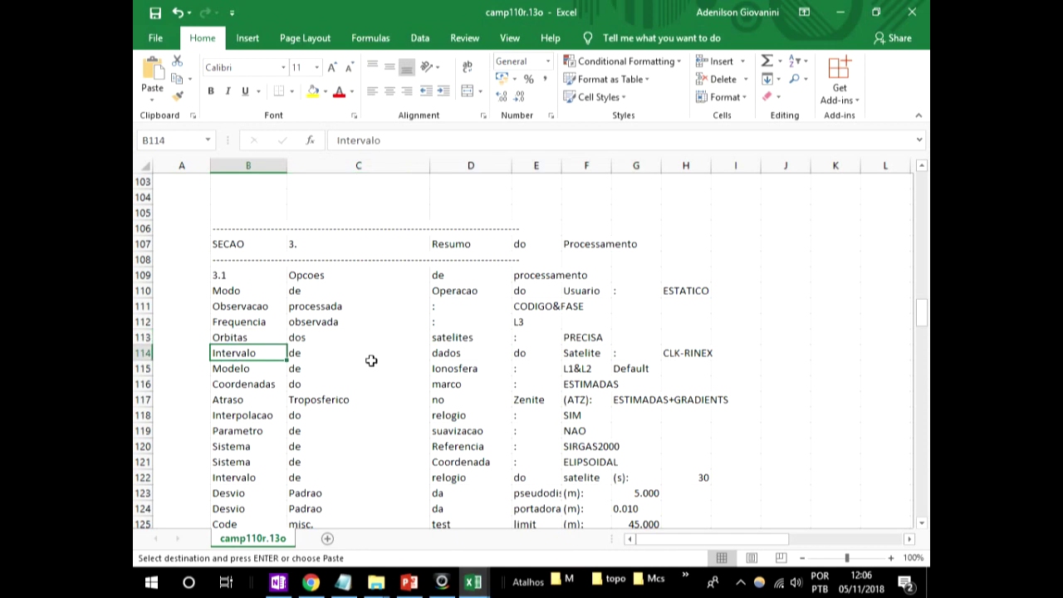
Review the remaining subsection 3.1 options, covering the pseudorange and carrier standard deviations, the elevation angle and the ATZ random walk.
{"action": "scroll", "coordinate": [518, 374], "scroll_direction": "down", "scroll_amount": 1}
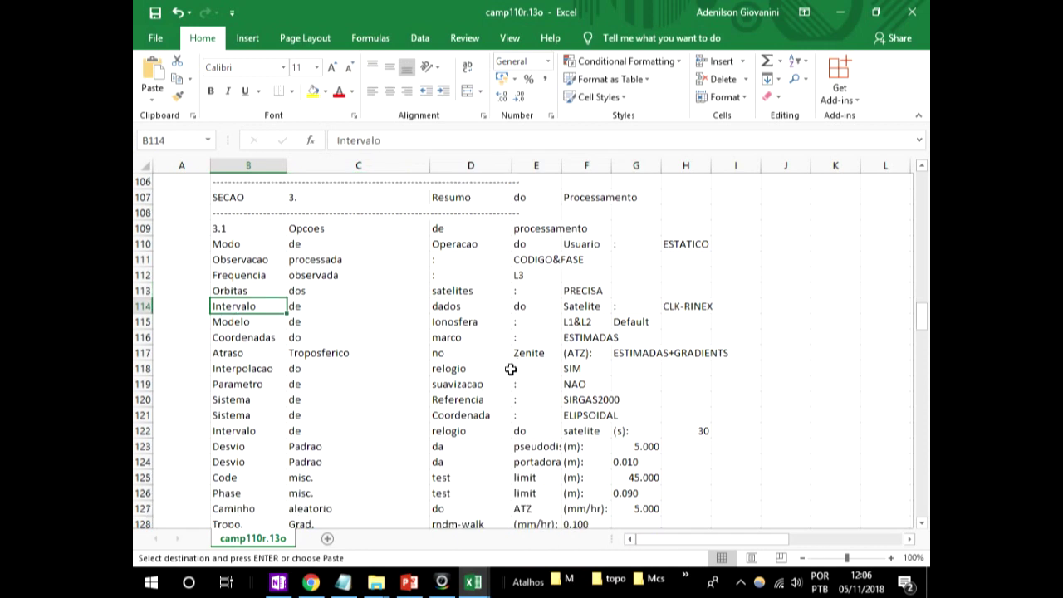
{"action": "scroll", "coordinate": [309, 422], "scroll_direction": "down", "scroll_amount": 2}
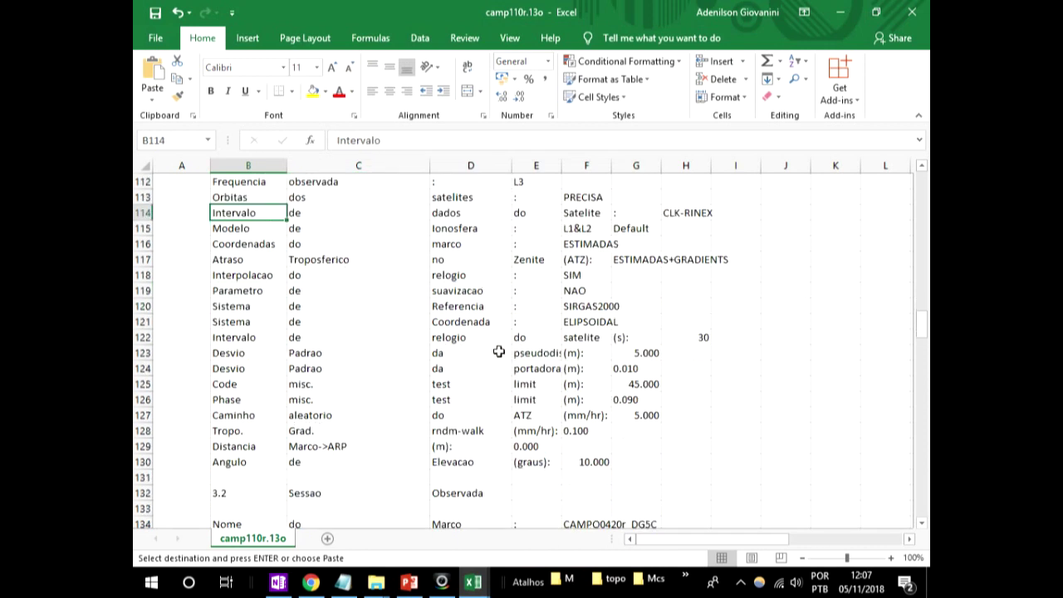
{"action": "left_click_drag", "start_coordinate": [237, 353], "coordinate": [532, 352]}
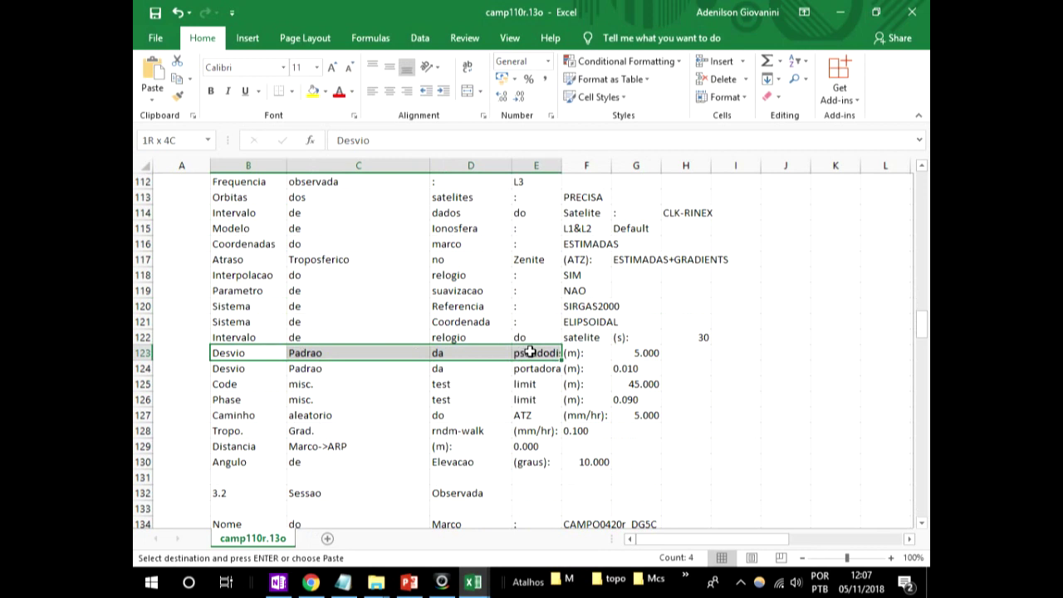
{"action": "left_click", "coordinate": [239, 372]}
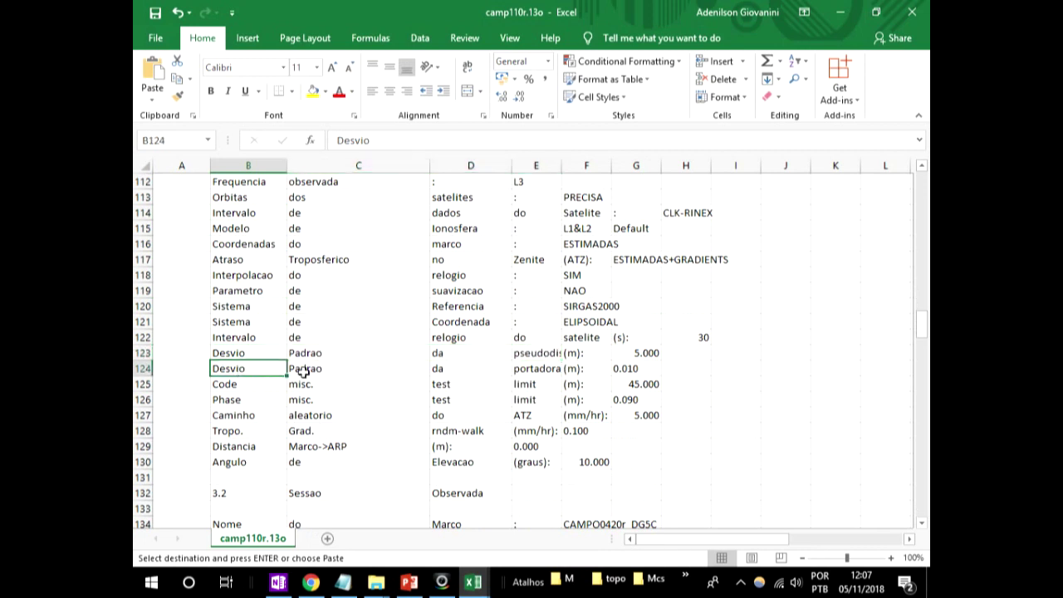
{"action": "left_click", "coordinate": [536, 373]}
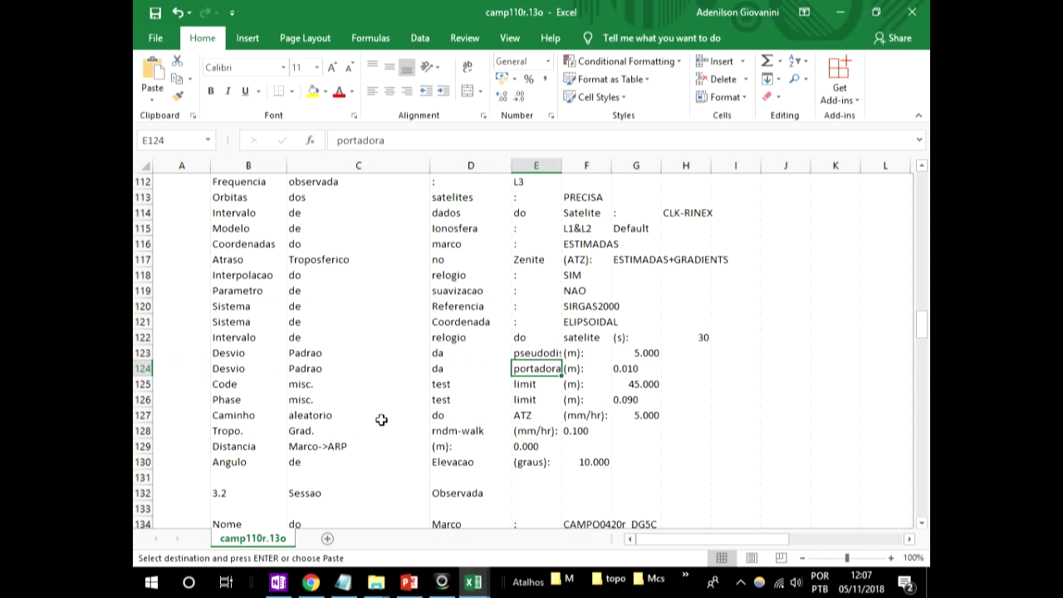
{"action": "left_click_drag", "start_coordinate": [237, 466], "coordinate": [587, 462]}
{"action": "left_click", "coordinate": [587, 463]}
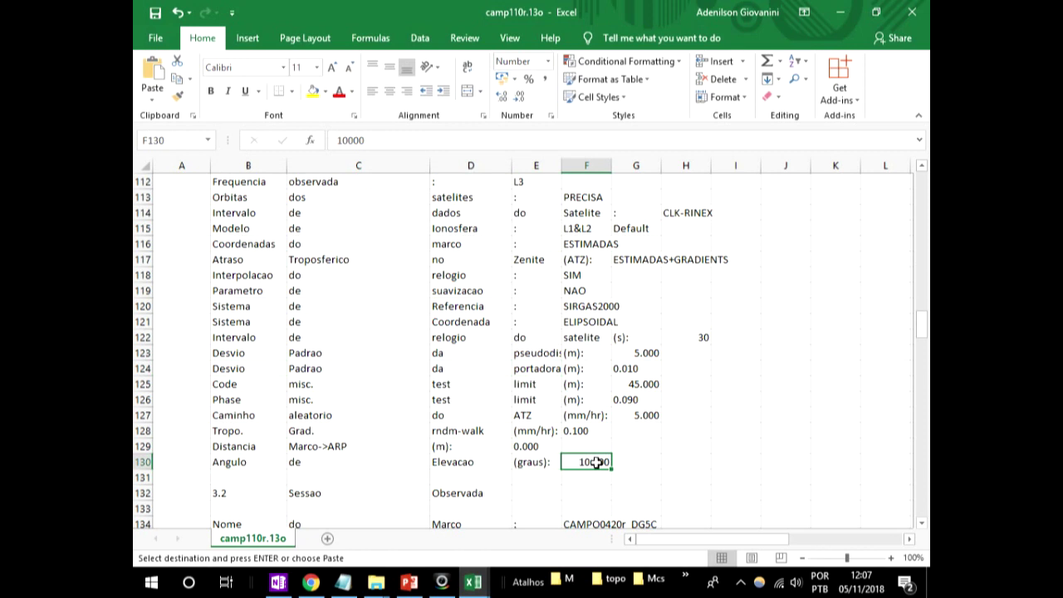
{"action": "left_click_drag", "start_coordinate": [234, 426], "coordinate": [549, 430]}
{"action": "left_click", "coordinate": [235, 412]}
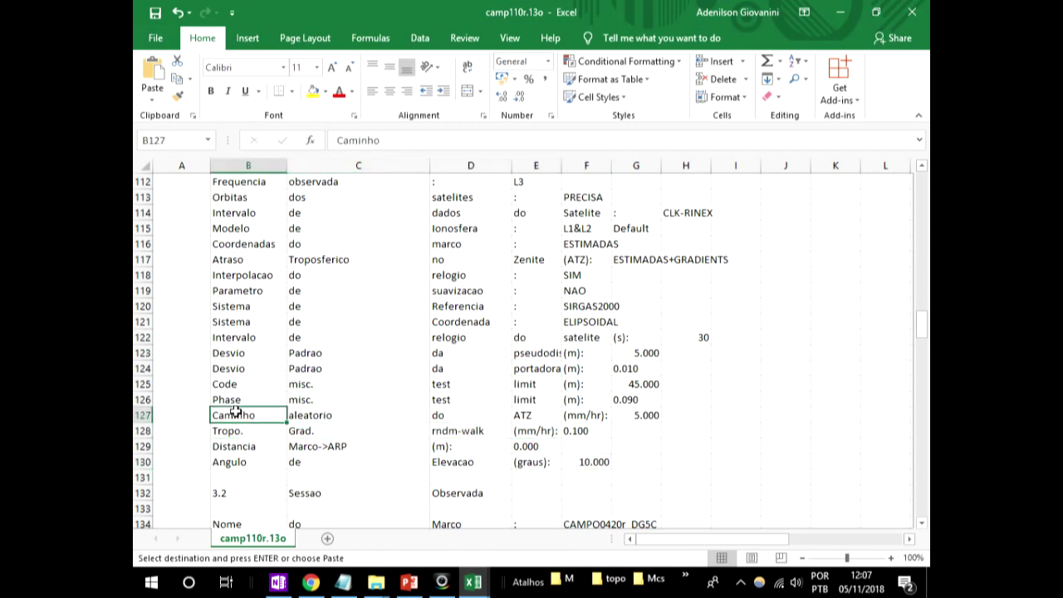
Review the start and end times and the observation and processing intervals of the observed session in subsection 3.2.
{"action": "scroll", "coordinate": [237, 432], "scroll_direction": "down", "scroll_amount": 4}
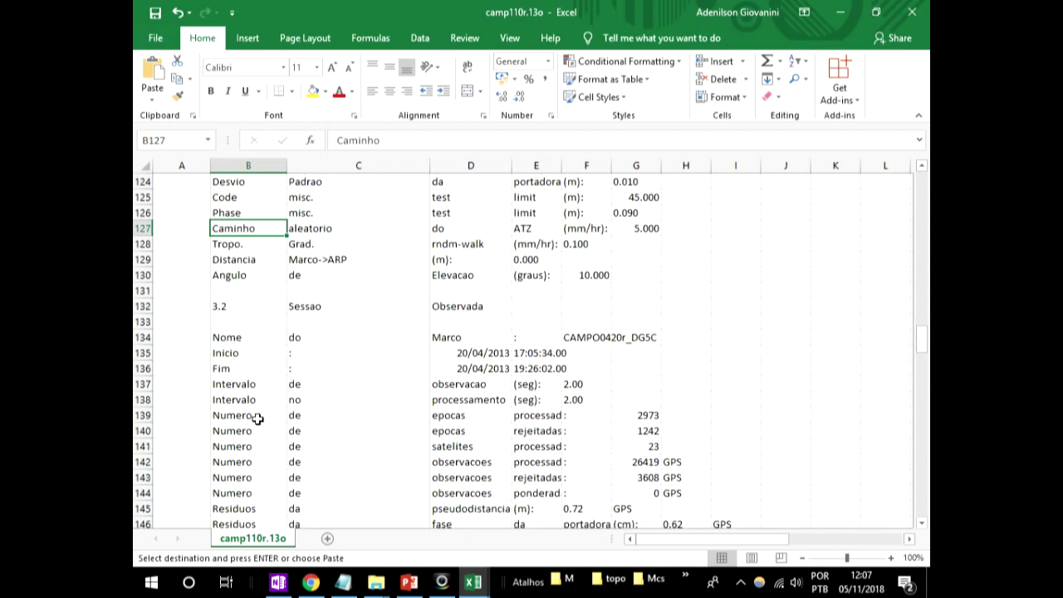
{"action": "scroll", "coordinate": [257, 419], "scroll_direction": "down", "scroll_amount": 1}
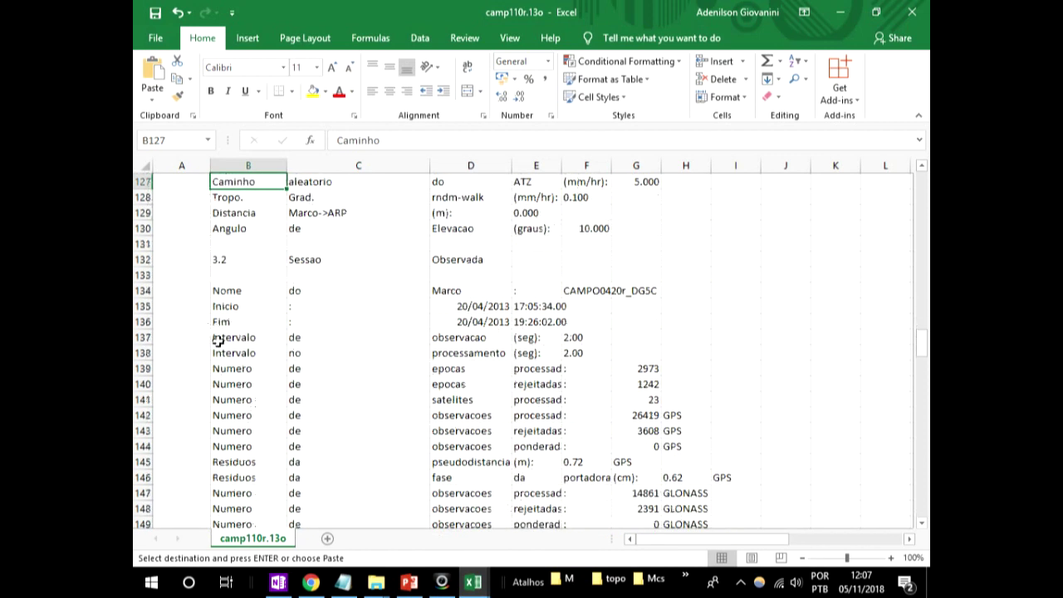
{"action": "left_click_drag", "start_coordinate": [233, 341], "coordinate": [604, 339]}
{"action": "left_click", "coordinate": [593, 338]}
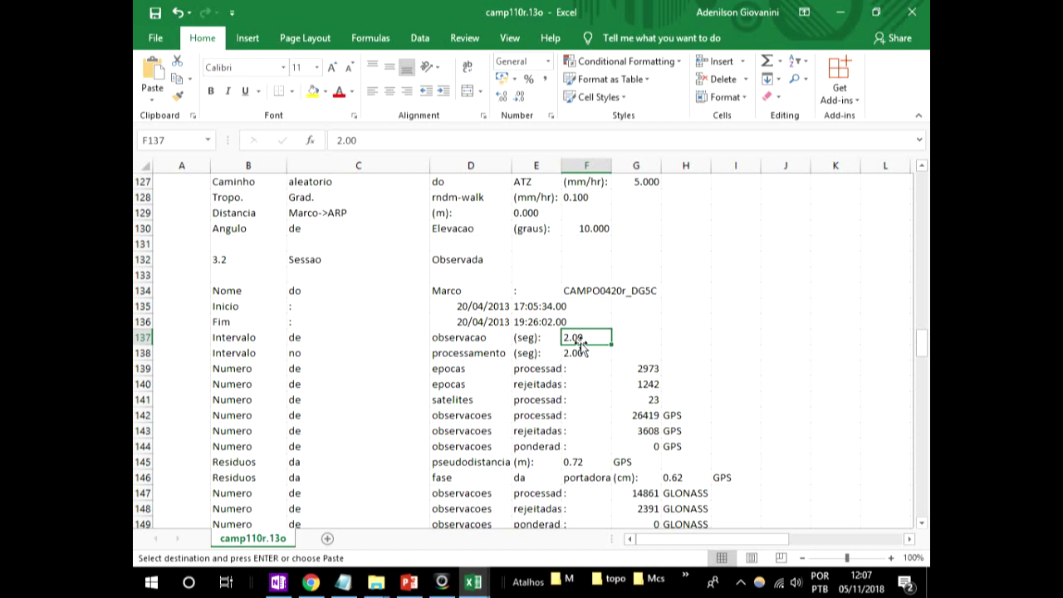
{"action": "left_click", "coordinate": [465, 306]}
{"action": "left_click", "coordinate": [222, 324]}
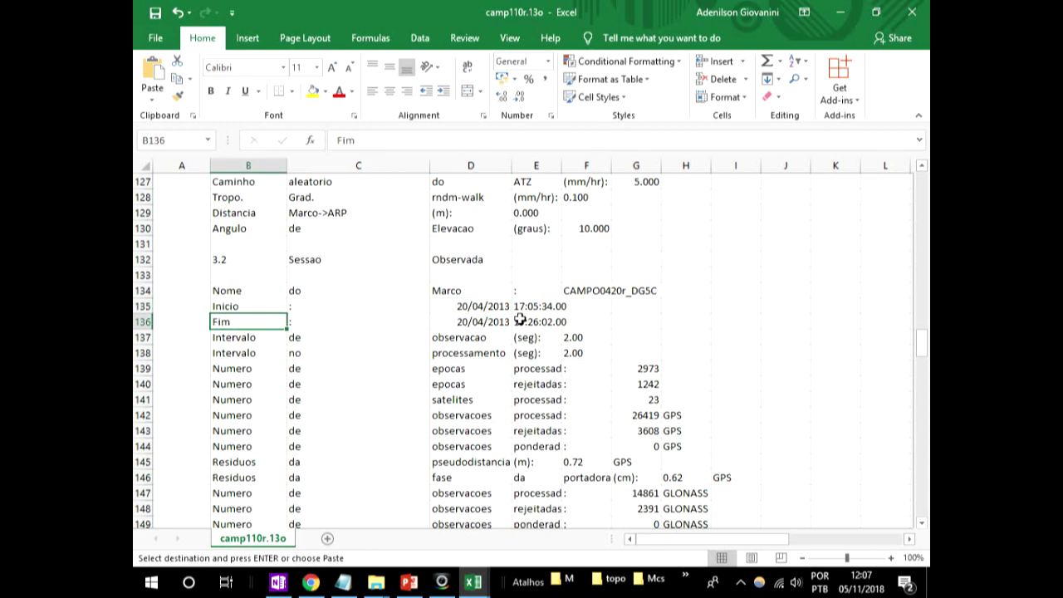
{"action": "left_click", "coordinate": [224, 356]}
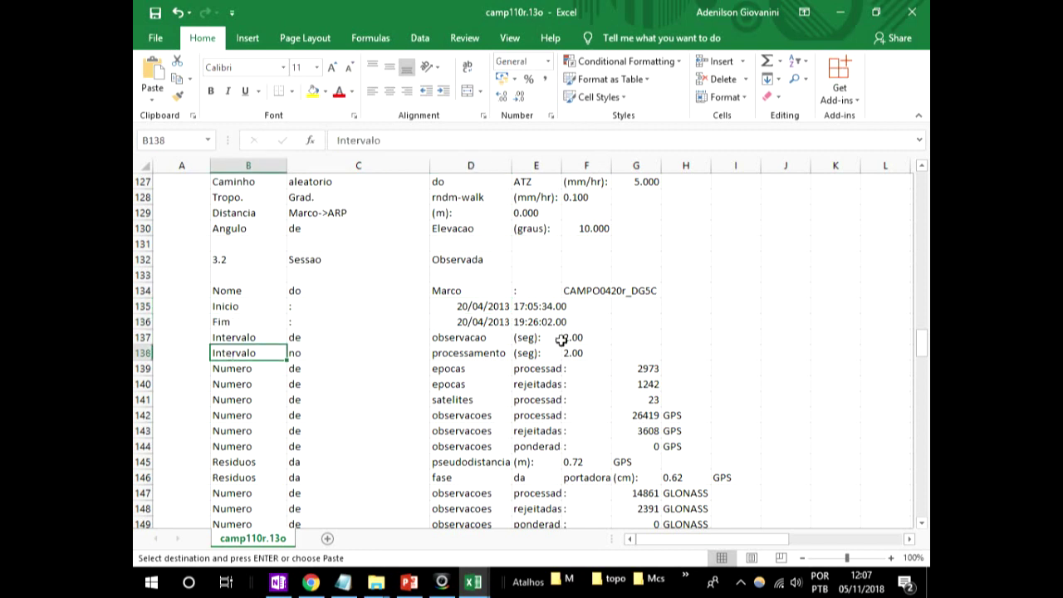
Examine the processed and rejected epochs, the processed satellites and the processed, rejected and weighted GPS observations in rows 139 to 144.
{"action": "left_click_drag", "start_coordinate": [237, 384], "coordinate": [573, 357]}
{"action": "left_click", "coordinate": [637, 368]}
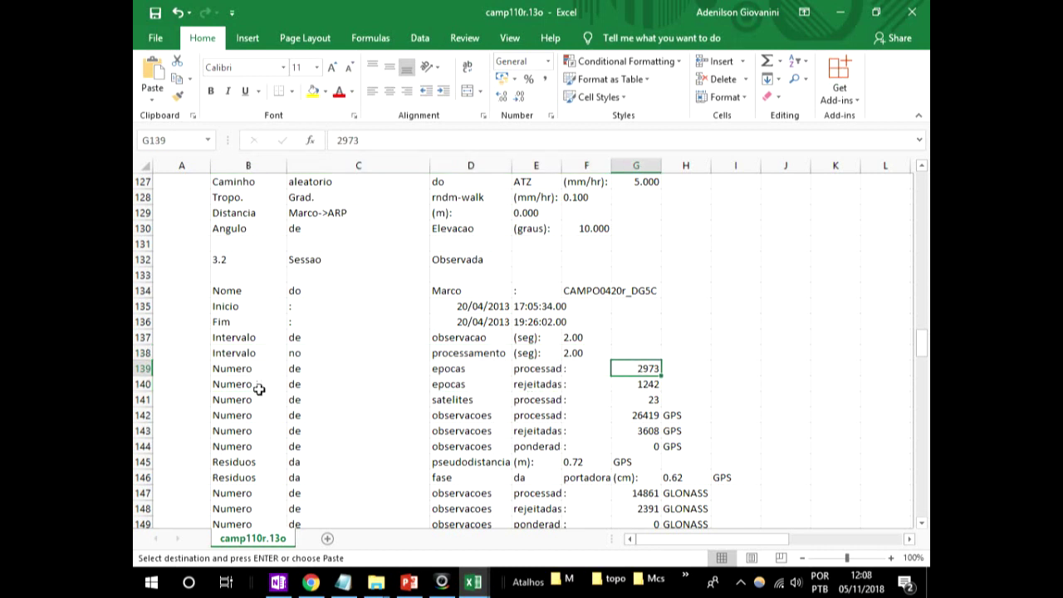
{"action": "left_click", "coordinate": [540, 385]}
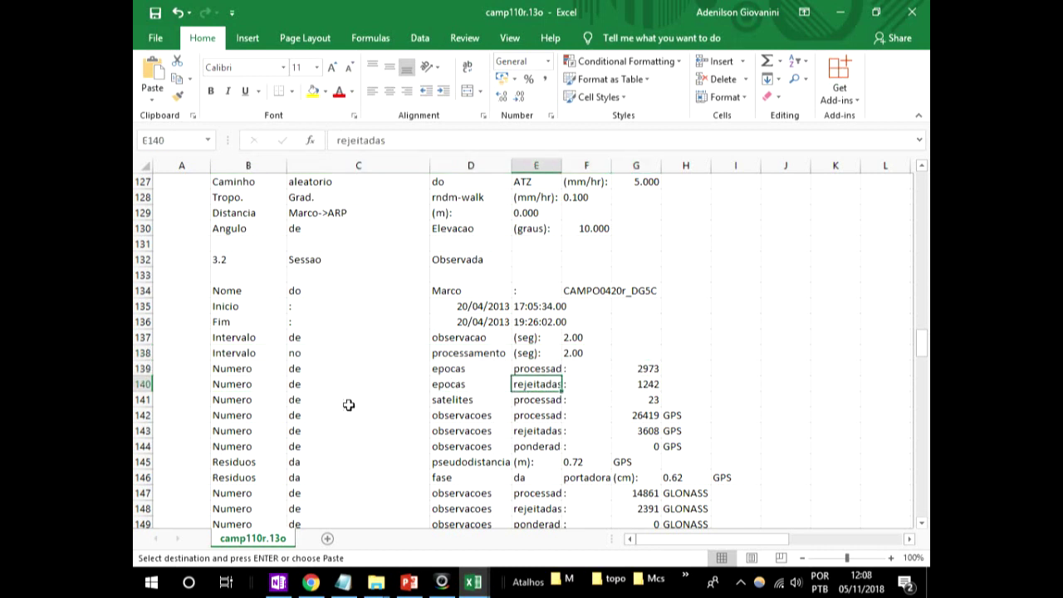
{"action": "left_click", "coordinate": [651, 400]}
{"action": "scroll", "coordinate": [652, 399], "scroll_direction": "down", "scroll_amount": 2}
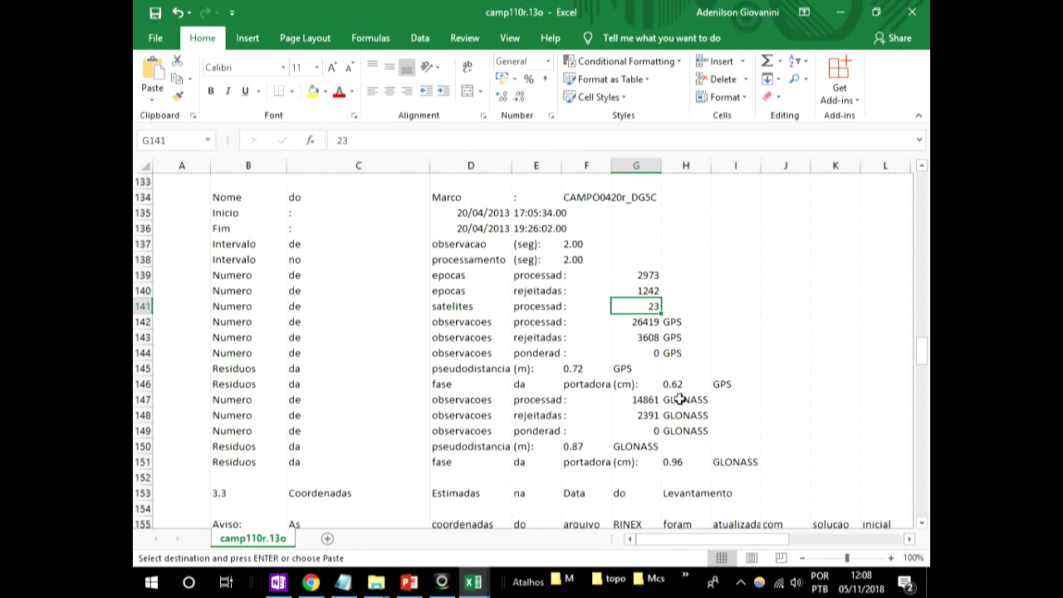
{"action": "left_click", "coordinate": [648, 322]}
{"action": "left_click", "coordinate": [530, 336]}
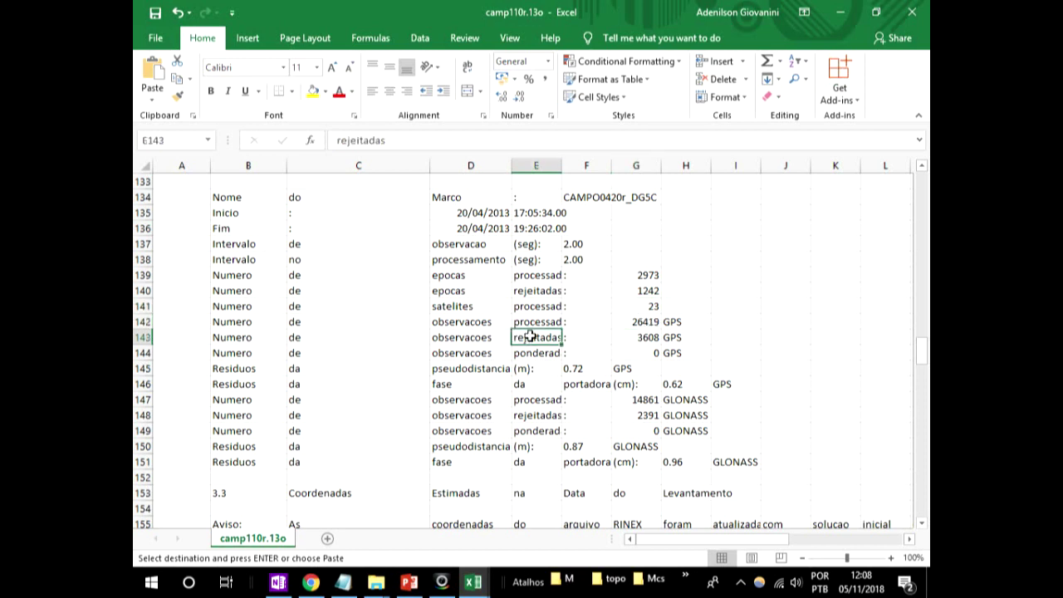
{"action": "left_click", "coordinate": [521, 355]}
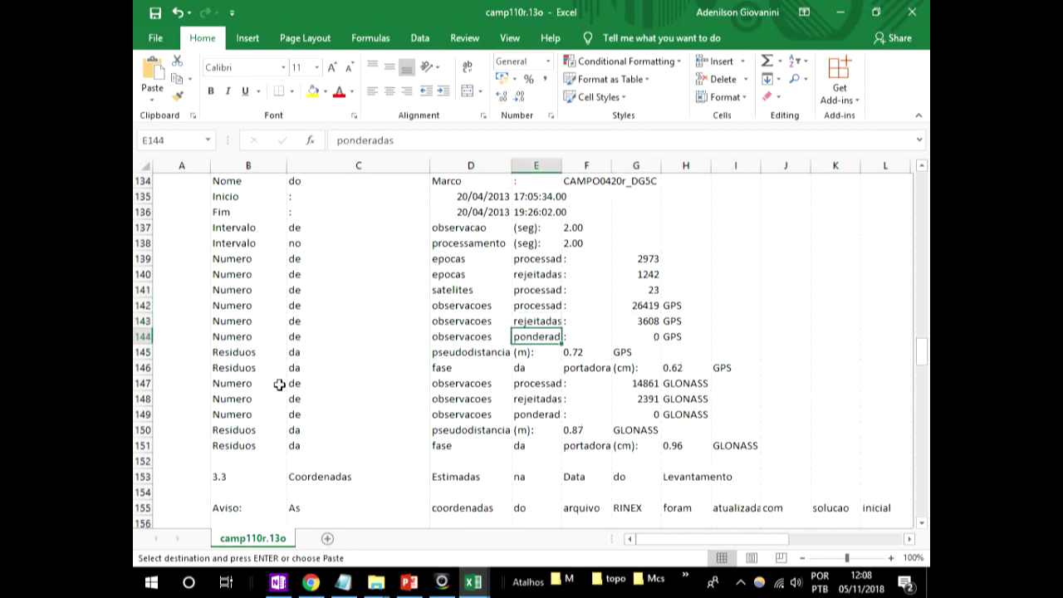
{"action": "scroll", "coordinate": [452, 345], "scroll_direction": "down", "scroll_amount": 1}
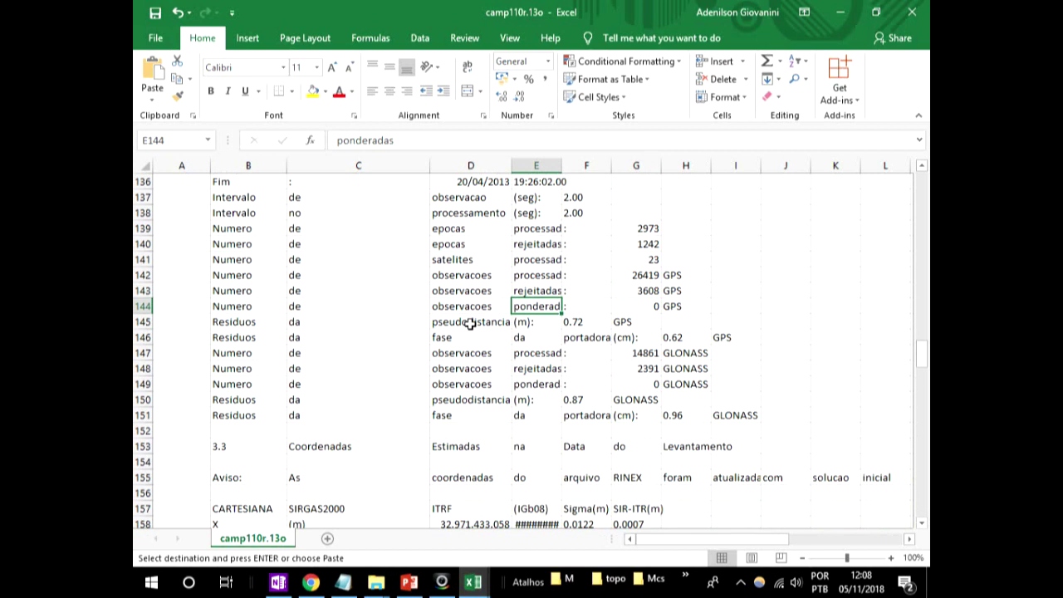
Inspect the GPS pseudorange and carrier-phase residuals with their units in rows 145 and 146.
{"action": "mouse_move", "coordinate": [470, 324]}
{"action": "left_mouse_down"}
{"action": "mouse_move", "coordinate": [218, 323]}
{"action": "mouse_move", "coordinate": [465, 322]}
{"action": "left_mouse_up"}
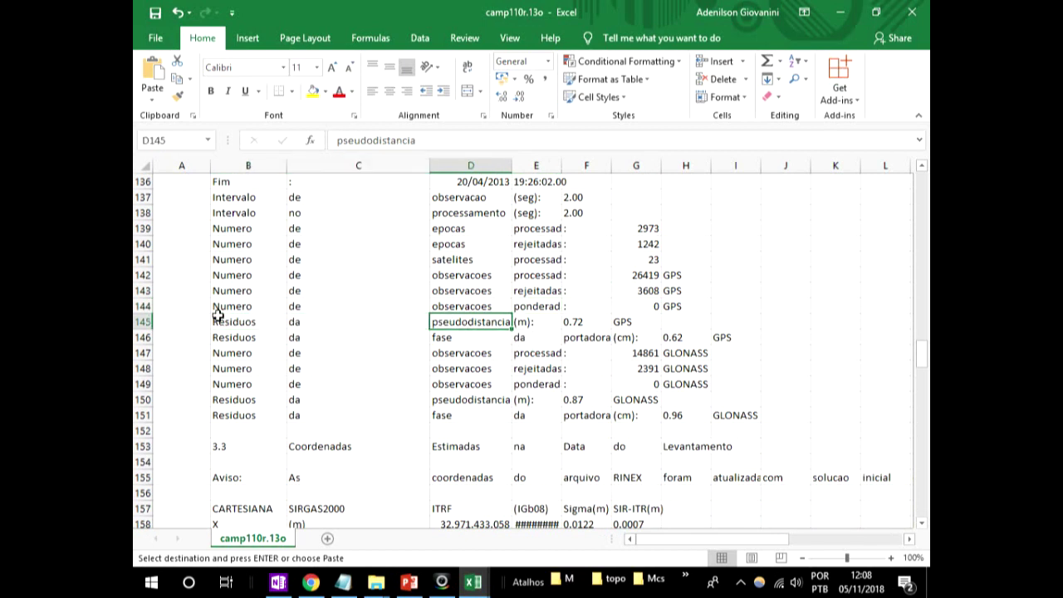
{"action": "left_click_drag", "start_coordinate": [231, 327], "coordinate": [698, 326]}
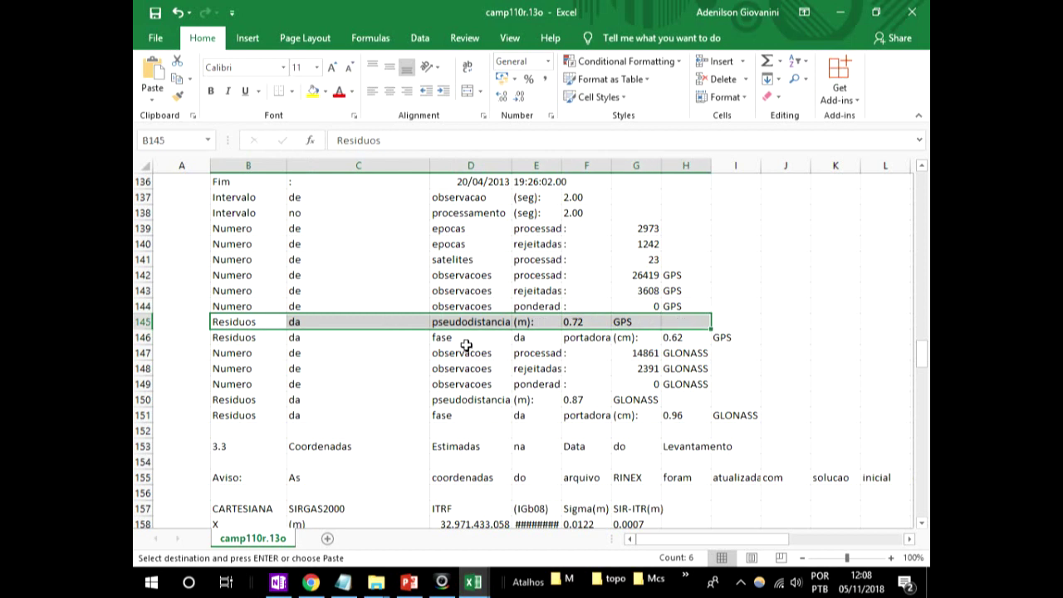
{"action": "left_click_drag", "start_coordinate": [466, 345], "coordinate": [755, 335]}
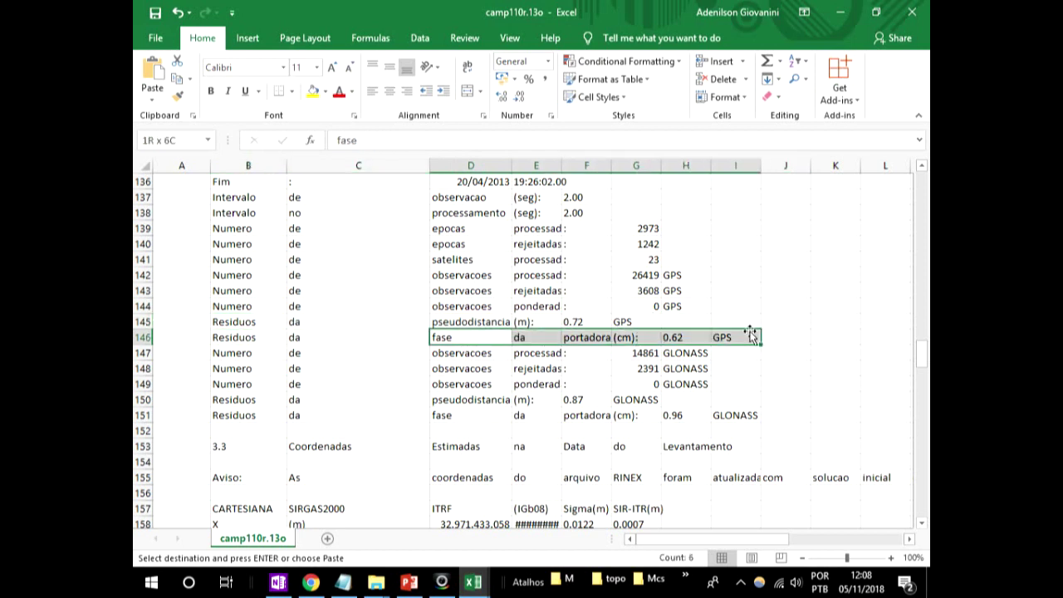
{"action": "left_click", "coordinate": [600, 317]}
{"action": "left_click", "coordinate": [637, 337]}
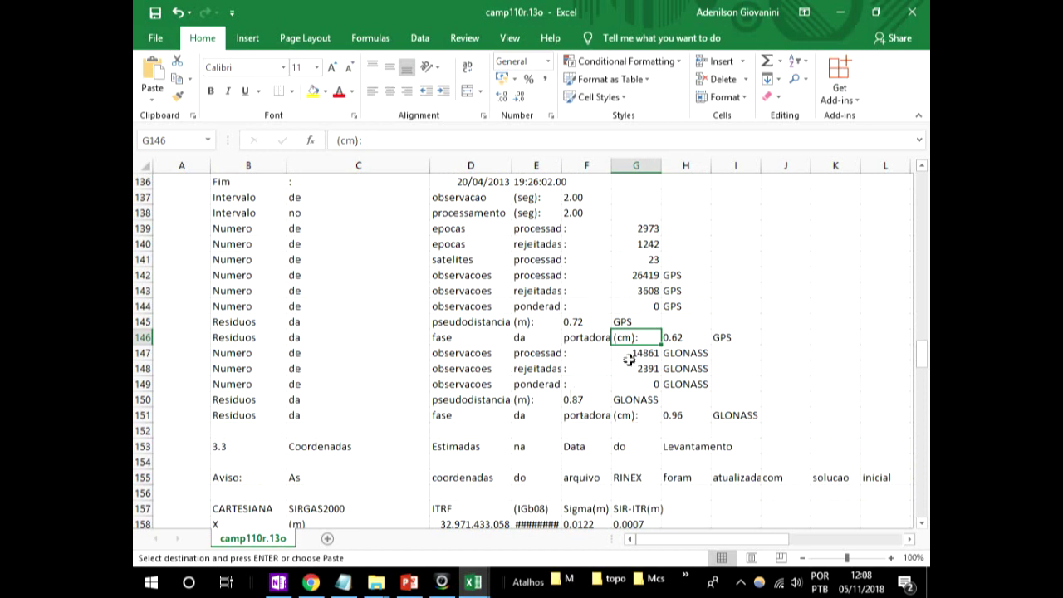
Highlight the GLONASS observation and residual entries in rows 147 to 151 and the matching block in rows 138 to 144.
{"action": "left_click_drag", "start_coordinate": [711, 354], "coordinate": [536, 414]}
{"action": "scroll", "coordinate": [476, 309], "scroll_direction": "up", "scroll_amount": 2}
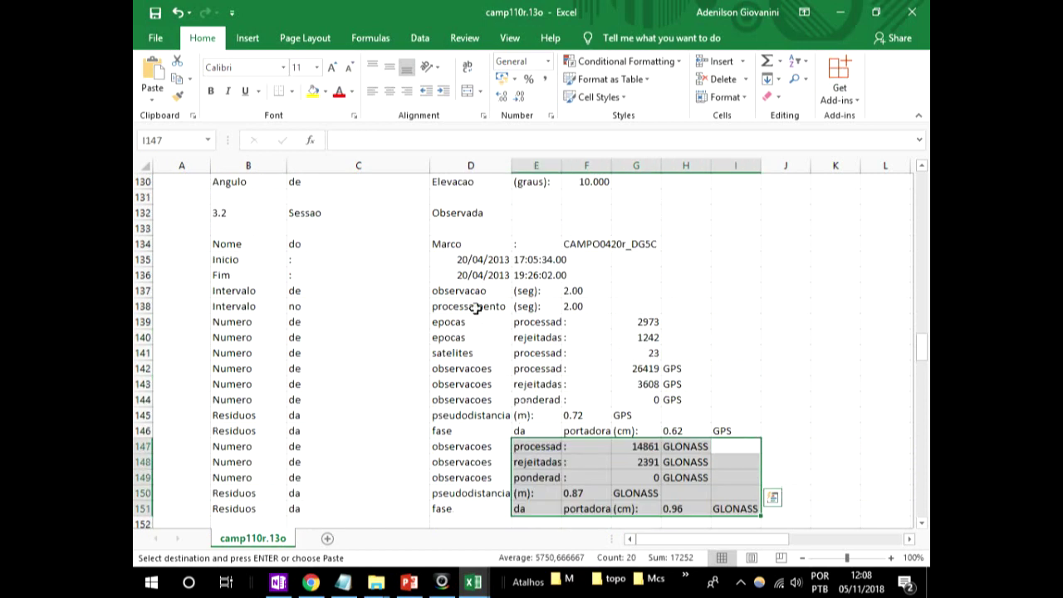
{"action": "left_click_drag", "start_coordinate": [281, 306], "coordinate": [705, 399]}
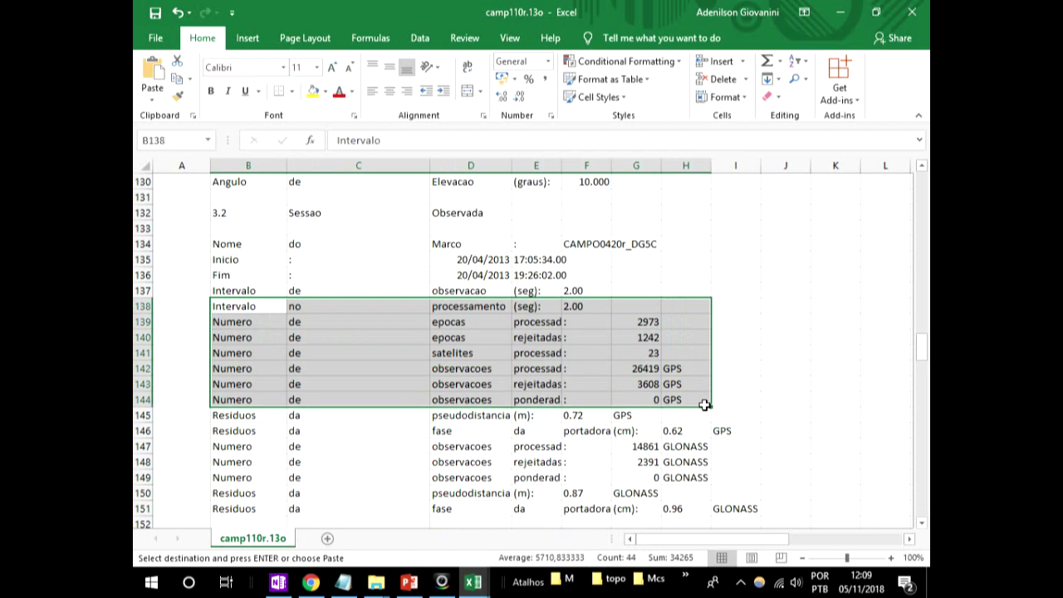
Highlight the subsection 3.3 heading in row 153 and widen column E so its Cartesian coordinates display in full.
{"action": "scroll", "coordinate": [705, 403], "scroll_direction": "down", "scroll_amount": 3}
{"action": "scroll", "coordinate": [645, 239], "scroll_direction": "down", "scroll_amount": 1}
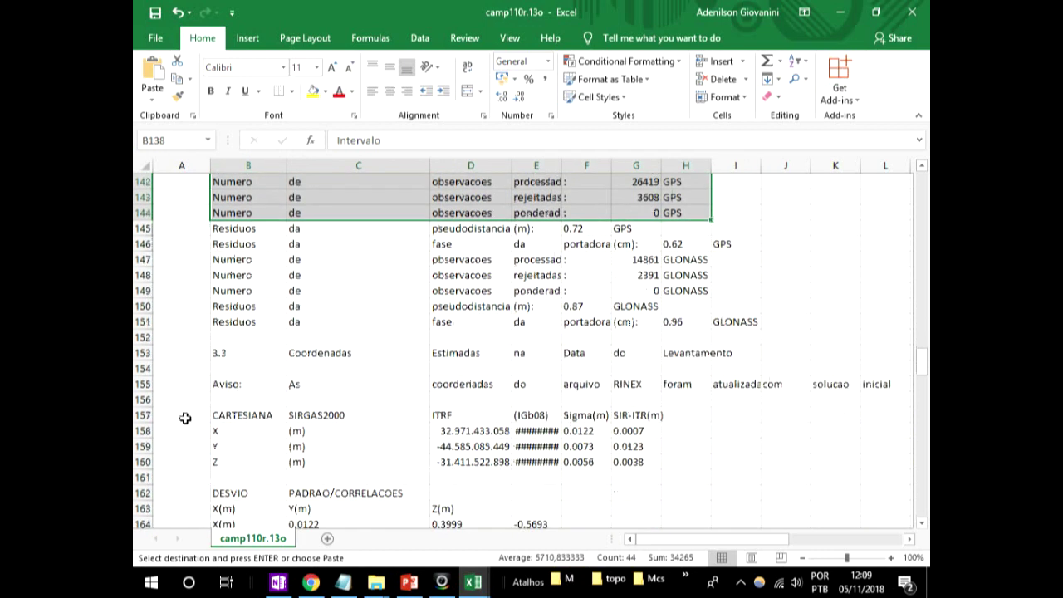
{"action": "left_click_drag", "start_coordinate": [206, 353], "coordinate": [726, 355]}
{"action": "scroll", "coordinate": [619, 419], "scroll_direction": "down", "scroll_amount": 1}
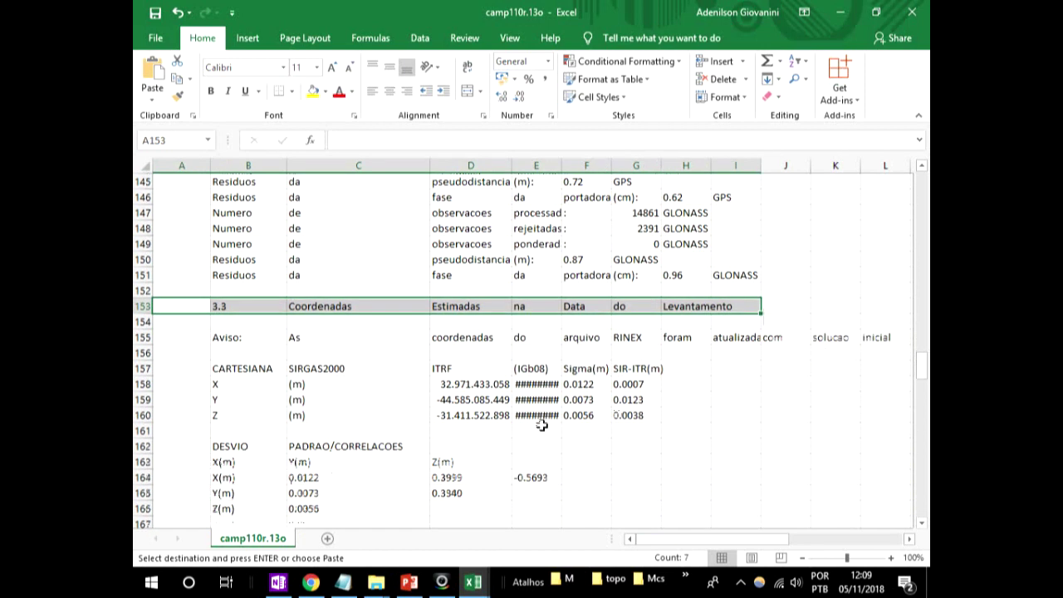
{"action": "left_click_drag", "start_coordinate": [561, 159], "coordinate": [607, 163]}
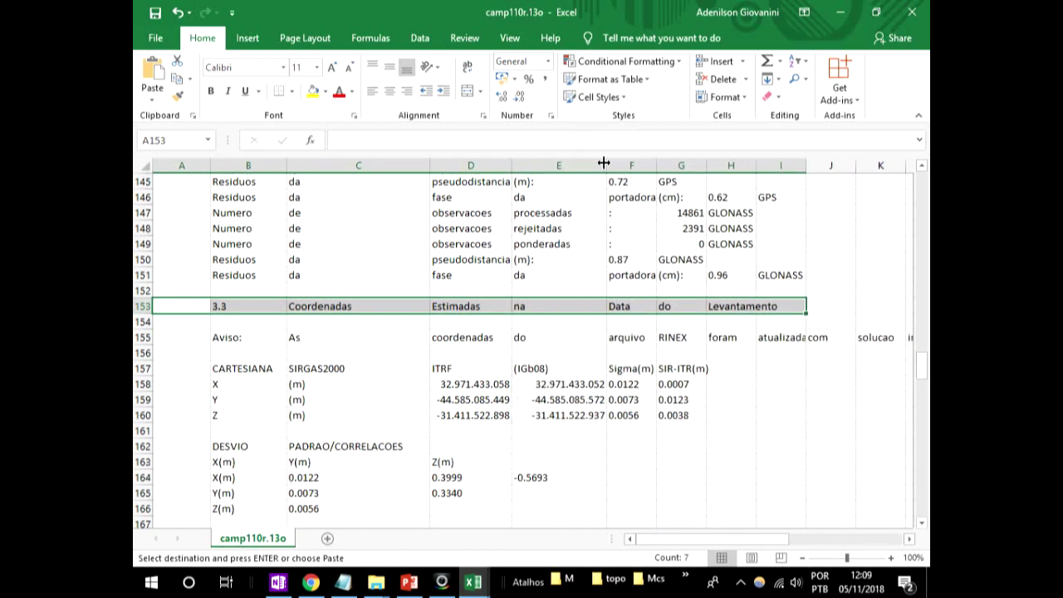
Look through the Cartesian and ellipsoidal coordinates and their standard deviation and correlation blocks in subsection 3.3.
{"action": "left_click", "coordinate": [233, 372]}
{"action": "scroll", "coordinate": [238, 375], "scroll_direction": "down", "scroll_amount": 2}
{"action": "left_click", "coordinate": [317, 278]}
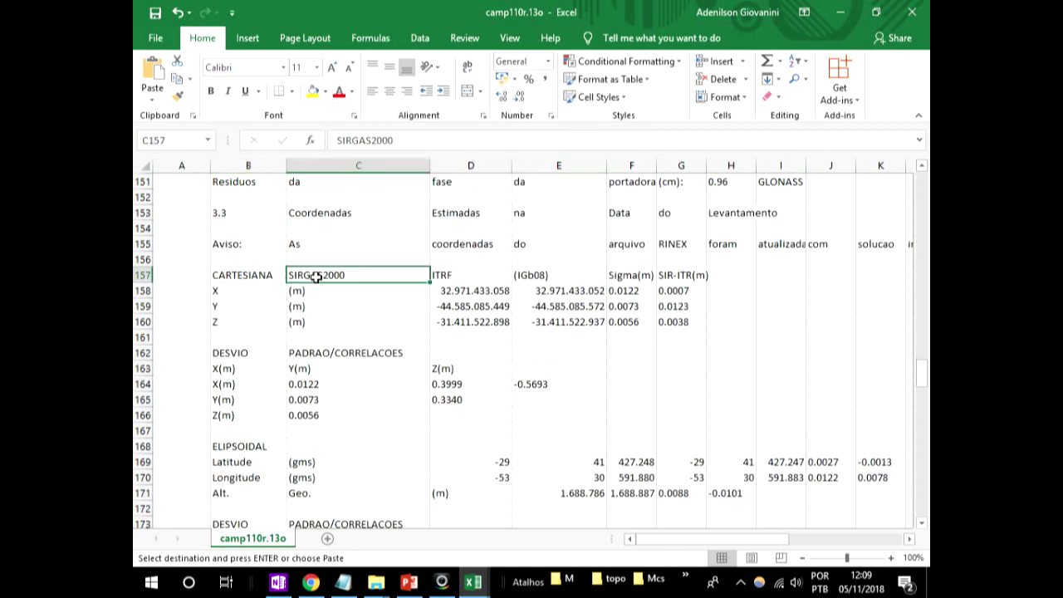
{"action": "left_click", "coordinate": [214, 355]}
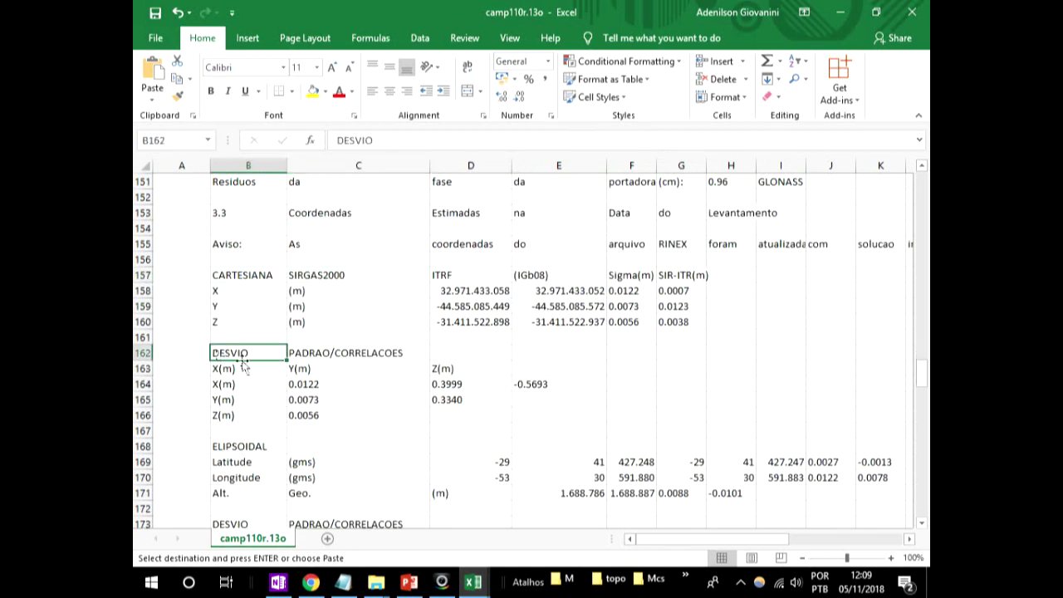
{"action": "scroll", "coordinate": [417, 268], "scroll_direction": "down", "scroll_amount": 2}
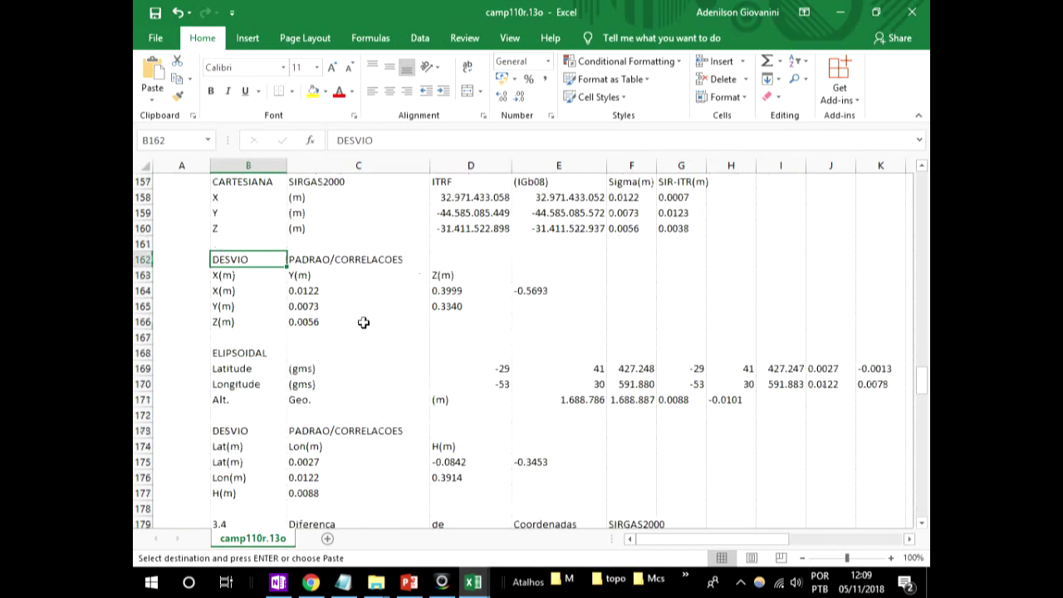
{"action": "left_click", "coordinate": [215, 356]}
{"action": "scroll", "coordinate": [240, 395], "scroll_direction": "down", "scroll_amount": 2}
{"action": "left_click", "coordinate": [247, 341]}
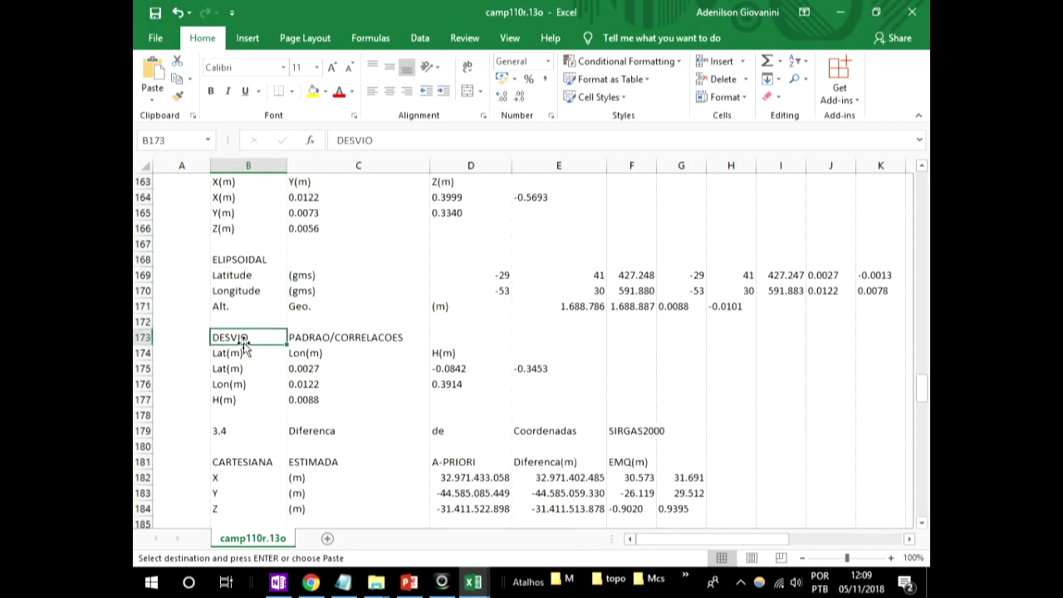
Look over the Cartesian and ellipsoidal coordinate differences from the a priori values in subsection 3.4.
{"action": "scroll", "coordinate": [249, 358], "scroll_direction": "down", "scroll_amount": 2}
{"action": "left_click", "coordinate": [246, 374]}
{"action": "scroll", "coordinate": [246, 378], "scroll_direction": "down", "scroll_amount": 2}
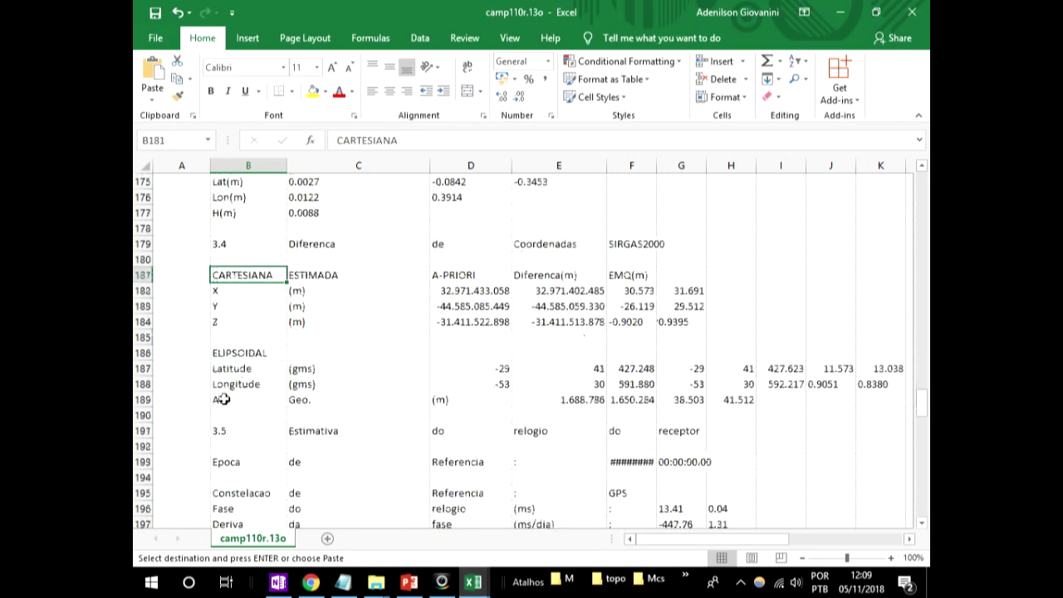
{"action": "left_click", "coordinate": [229, 356]}
{"action": "scroll", "coordinate": [233, 374], "scroll_direction": "down", "scroll_amount": 2}
{"action": "key", "text": "Down"}
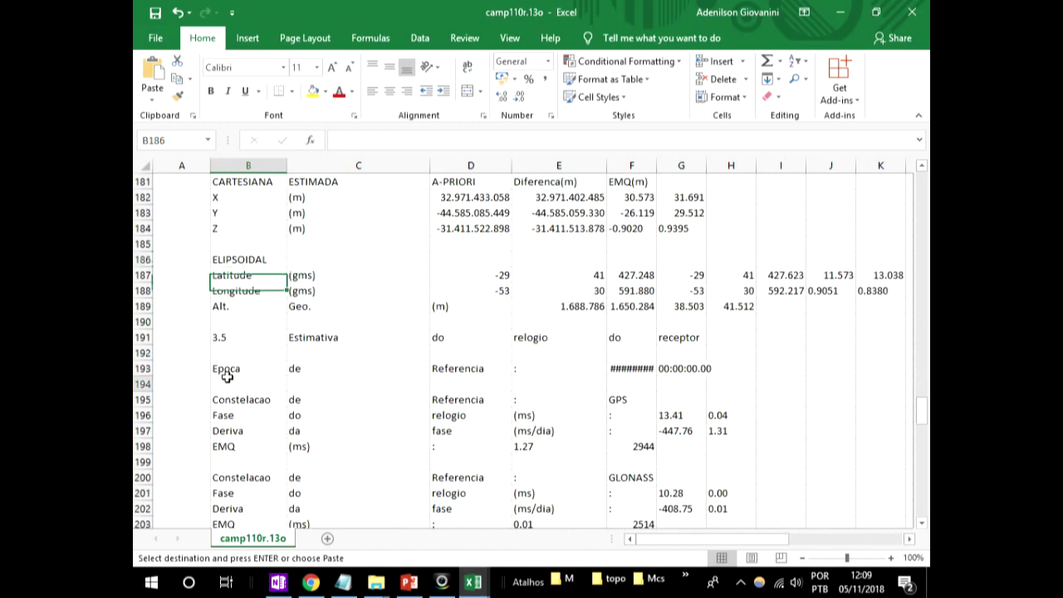
Widen column F so the reference epoch date in row 193 displays in full, and inspect that row of subsection 3.5.
{"action": "left_click", "coordinate": [234, 383]}
{"action": "left_click", "coordinate": [226, 367]}
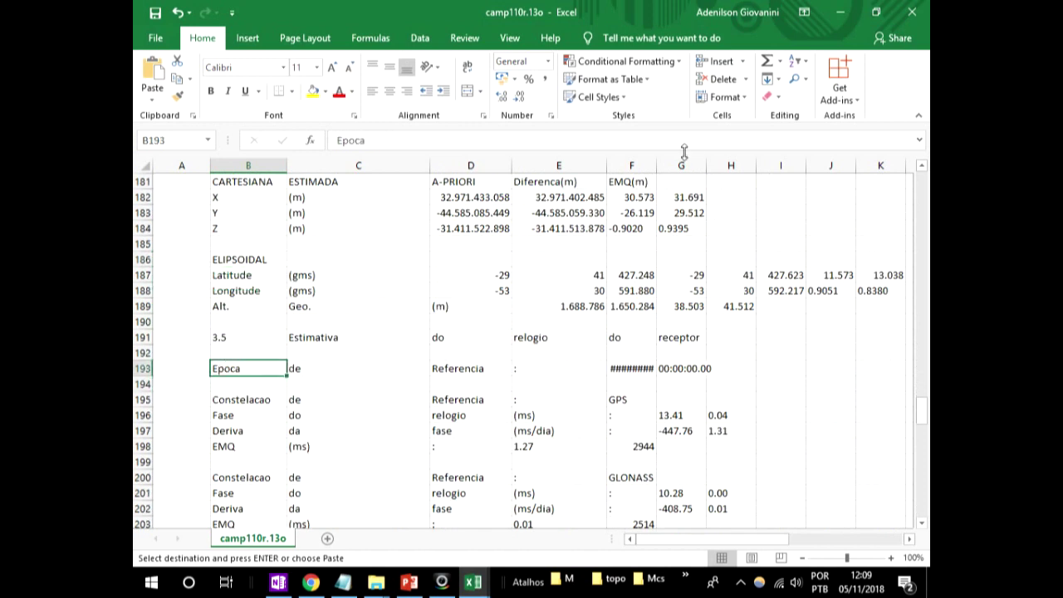
{"action": "left_click_drag", "start_coordinate": [656, 166], "coordinate": [688, 165]}
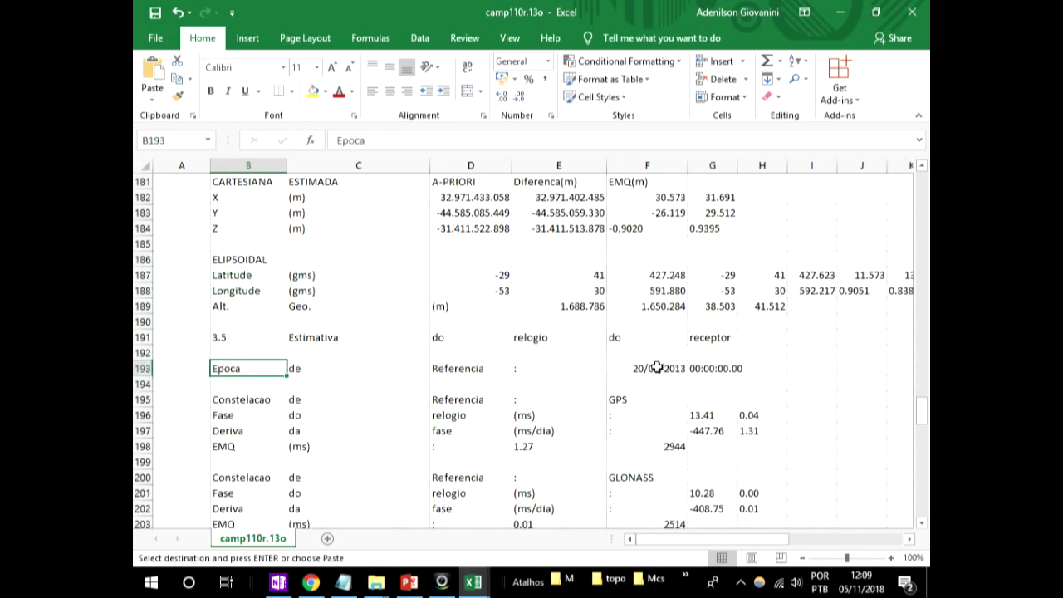
{"action": "left_click", "coordinate": [657, 368]}
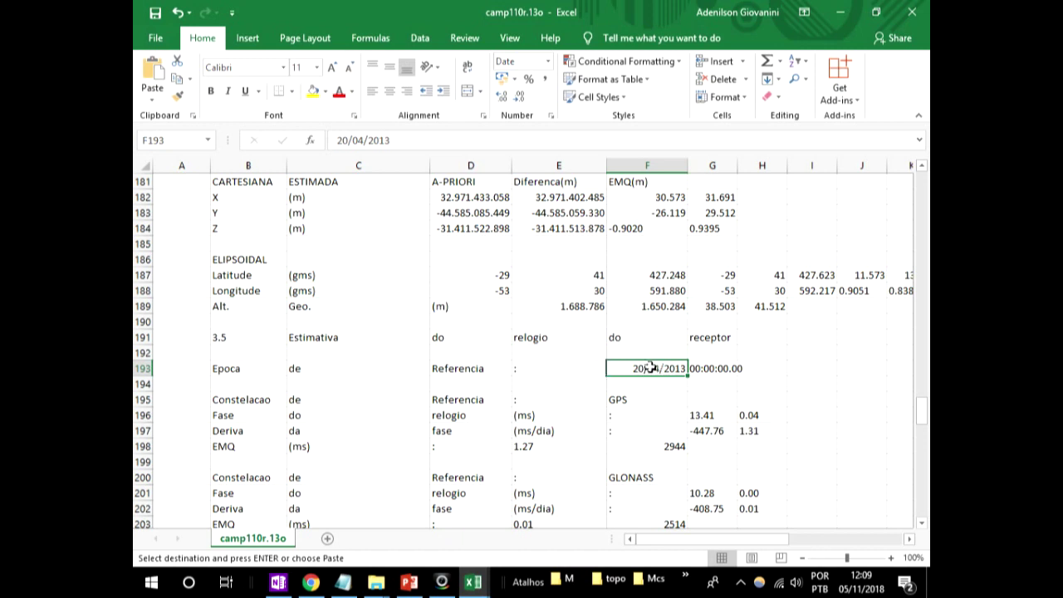
{"action": "left_click", "coordinate": [223, 404]}
{"action": "left_click_drag", "start_coordinate": [652, 368], "coordinate": [252, 371]}
{"action": "left_click", "coordinate": [442, 377]}
{"action": "scroll", "coordinate": [432, 398], "scroll_direction": "down", "scroll_amount": 2}
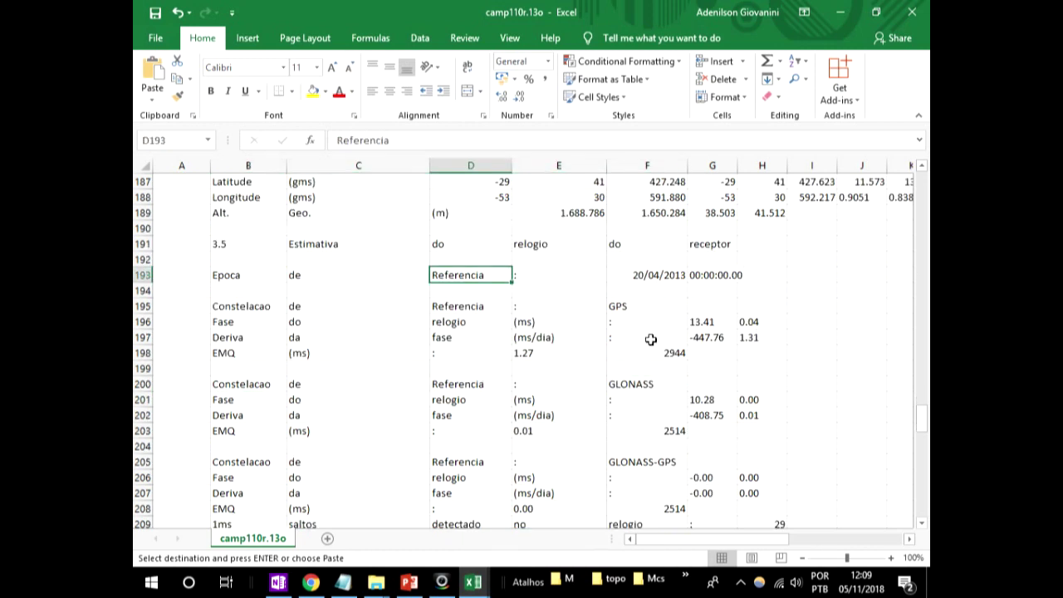
Review the receiver clock estimates in subsection 3.5 for the GPS, GLONASS and GLONASS-GPS reference constellations.
{"action": "left_click", "coordinate": [253, 303]}
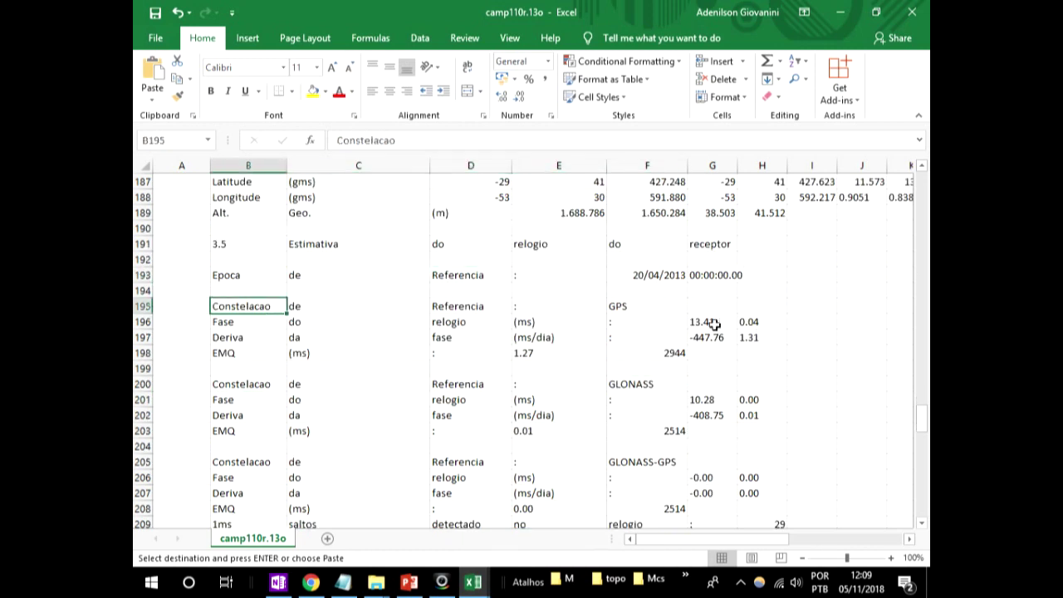
{"action": "scroll", "coordinate": [565, 343], "scroll_direction": "down", "scroll_amount": 1}
{"action": "left_click", "coordinate": [228, 337]}
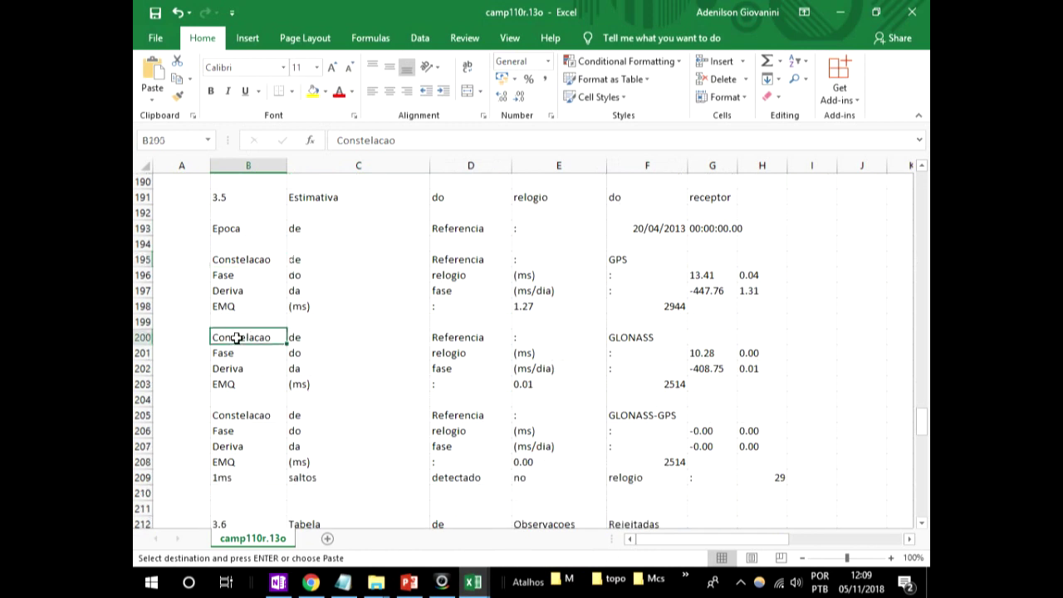
{"action": "left_click", "coordinate": [596, 253]}
{"action": "left_click", "coordinate": [633, 337]}
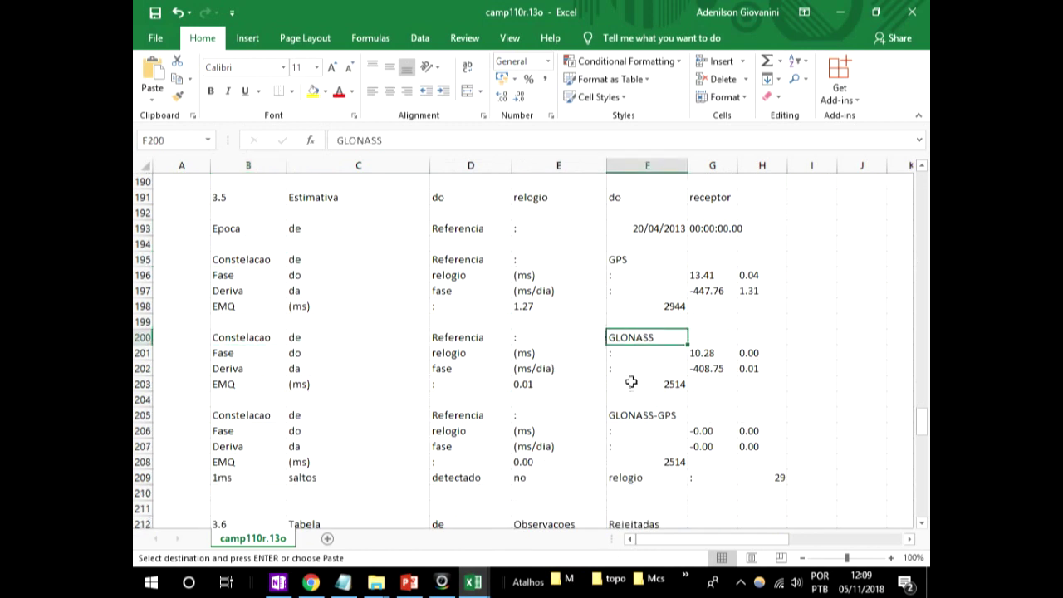
{"action": "left_click", "coordinate": [635, 415]}
Highlight the subsection 3.6 "Tabela de Observacoes Rejeitadas" heading in row 212.
{"action": "scroll", "coordinate": [626, 412], "scroll_direction": "down", "scroll_amount": 1}
{"action": "scroll", "coordinate": [626, 411], "scroll_direction": "down", "scroll_amount": 3}
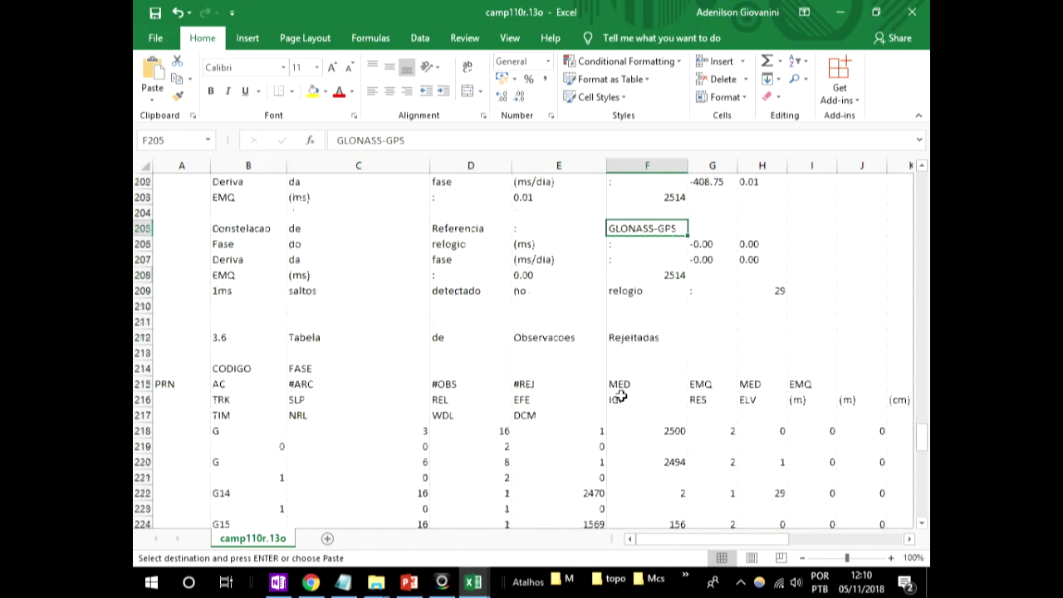
{"action": "left_click", "coordinate": [220, 337]}
{"action": "left_click_drag", "start_coordinate": [298, 338], "coordinate": [659, 335]}
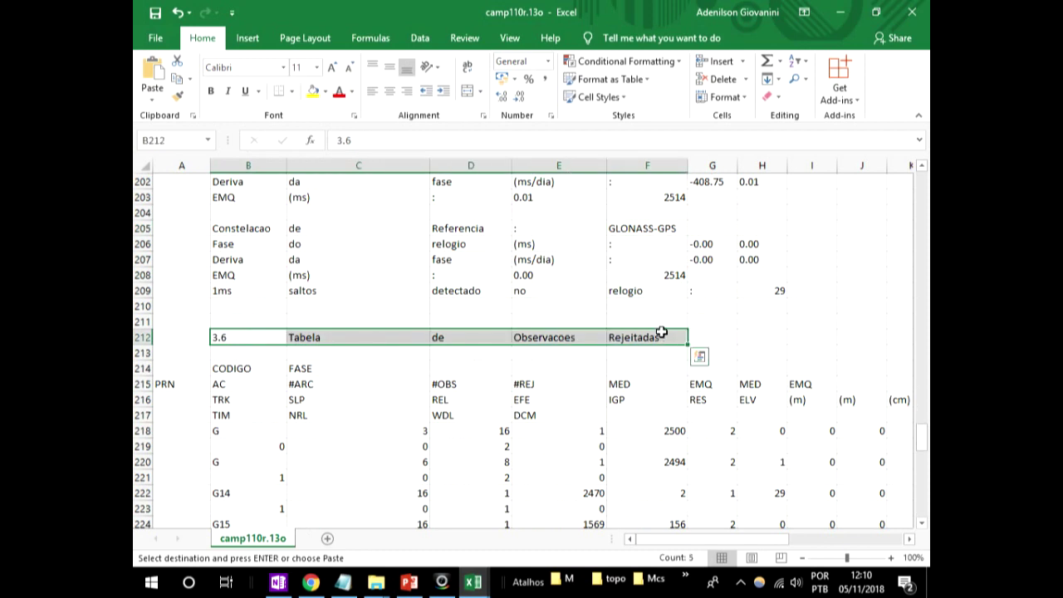
Review the subsection 3.6 table of rejected observations for the GPS (G) and GLONASS (R) satellites.
{"action": "scroll", "coordinate": [307, 347], "scroll_direction": "down", "scroll_amount": 1}
{"action": "scroll", "coordinate": [327, 363], "scroll_direction": "down", "scroll_amount": 13}
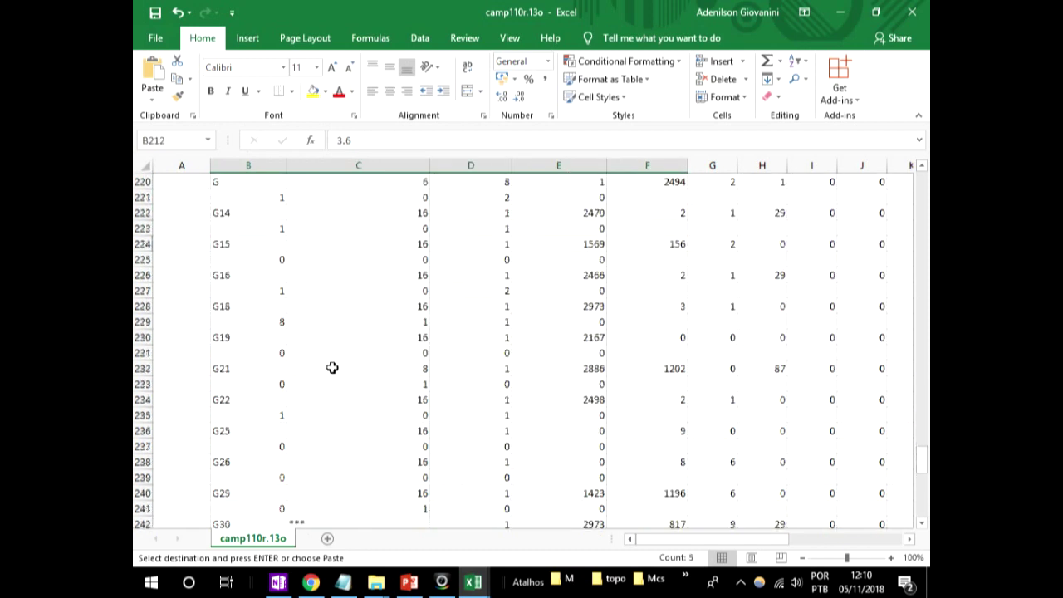
{"action": "scroll", "coordinate": [337, 368], "scroll_direction": "up", "scroll_amount": 7}
{"action": "scroll", "coordinate": [339, 369], "scroll_direction": "up", "scroll_amount": 6}
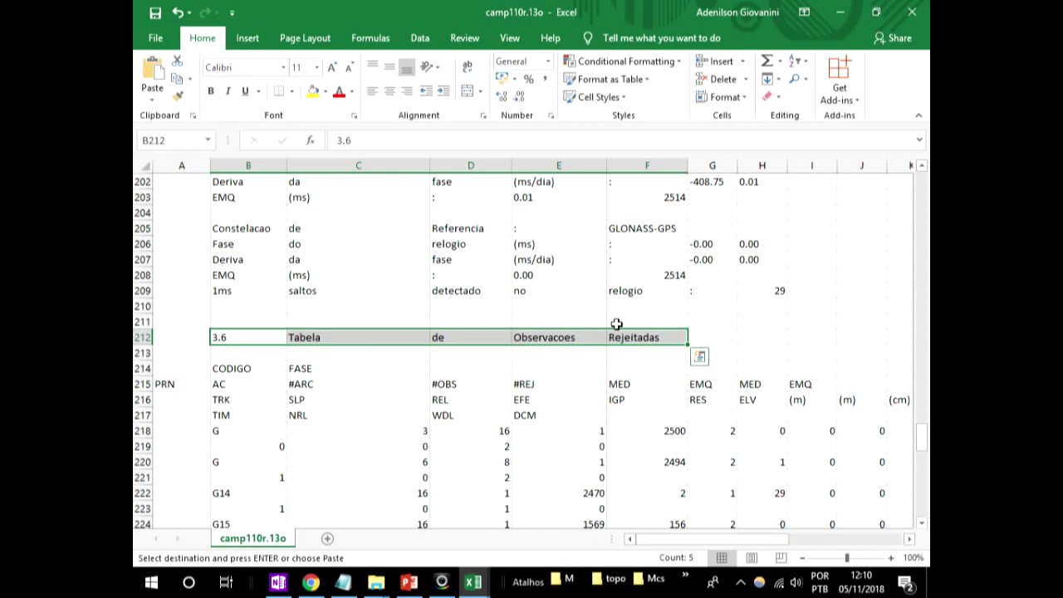
{"action": "scroll", "coordinate": [494, 336], "scroll_direction": "down", "scroll_amount": 2}
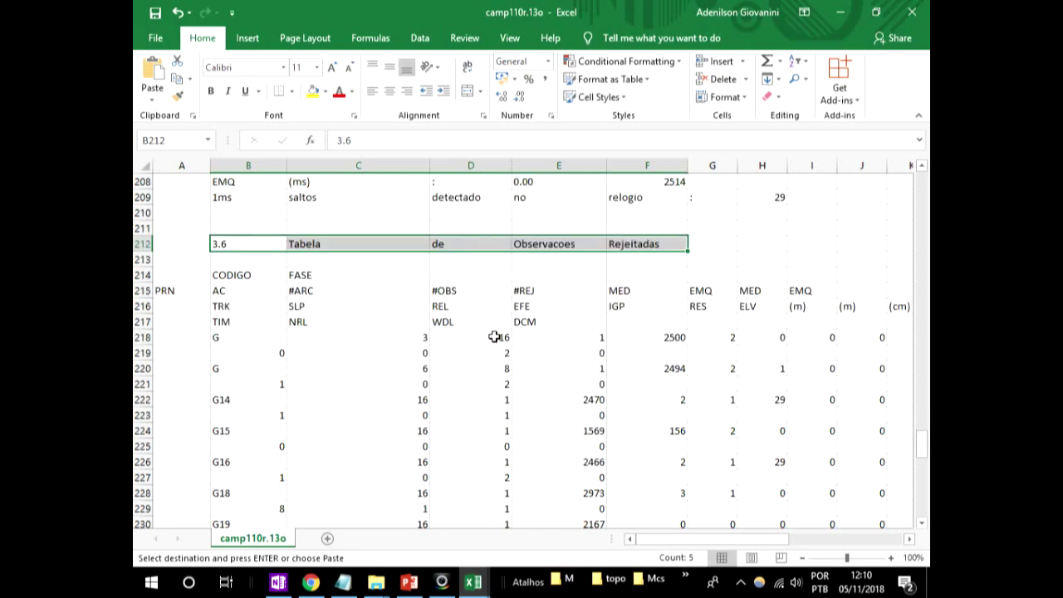
{"action": "scroll", "coordinate": [441, 349], "scroll_direction": "down", "scroll_amount": 8}
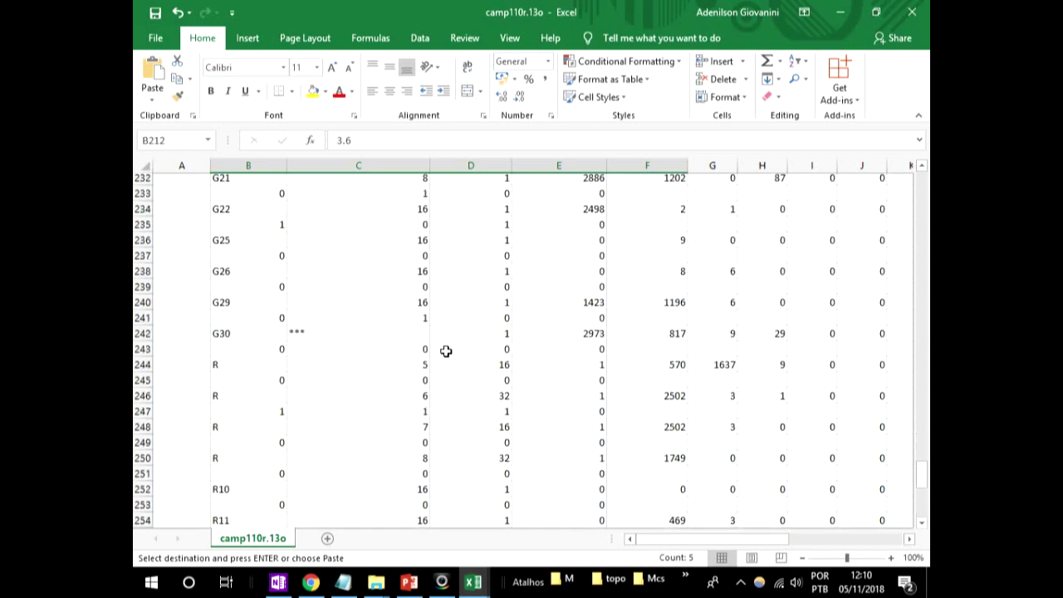
{"action": "scroll", "coordinate": [441, 348], "scroll_direction": "down", "scroll_amount": 5}
{"action": "scroll", "coordinate": [241, 402], "scroll_direction": "down", "scroll_amount": 4}
{"action": "scroll", "coordinate": [241, 401], "scroll_direction": "up", "scroll_amount": 6}
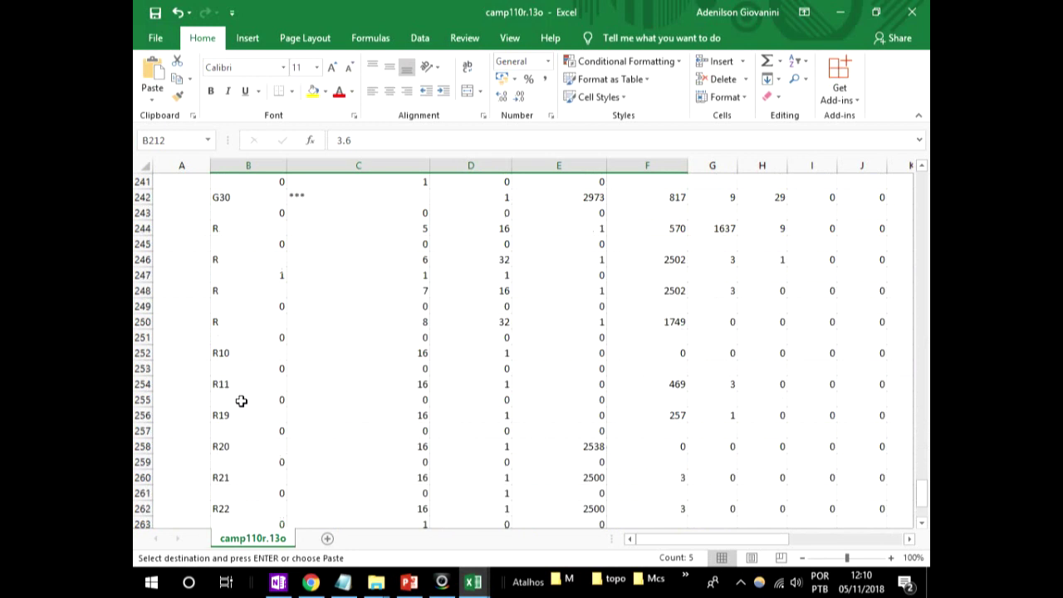
{"action": "scroll", "coordinate": [241, 401], "scroll_direction": "up", "scroll_amount": 10}
{"action": "scroll", "coordinate": [241, 401], "scroll_direction": "down", "scroll_amount": 6}
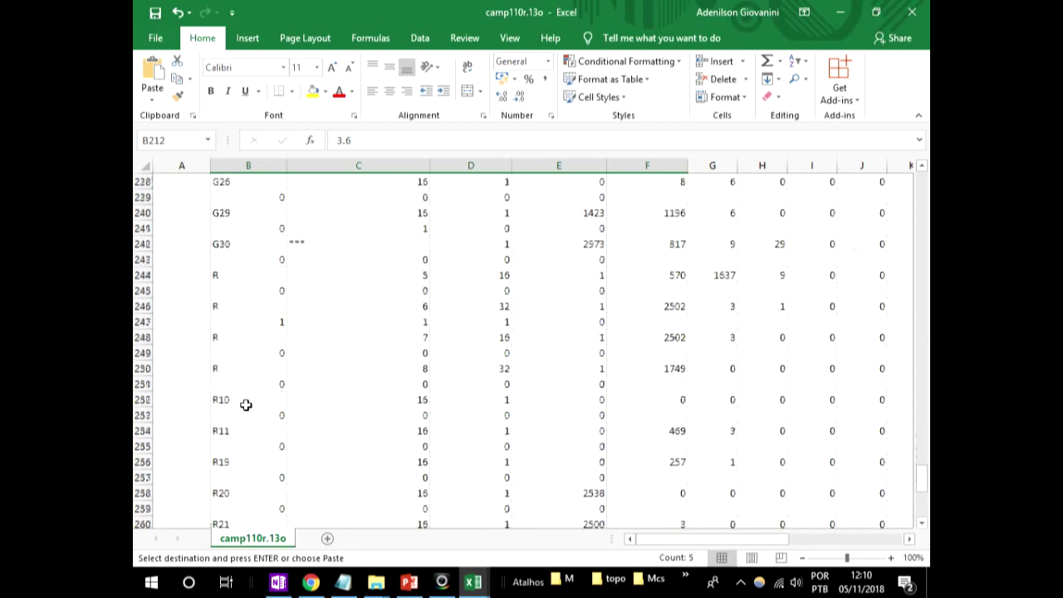
Inspect the subsection 3.7 "Lista de observacoes discrepantes" and return to the observed session data in subsection 3.2.
{"action": "scroll", "coordinate": [246, 405], "scroll_direction": "down", "scroll_amount": 11}
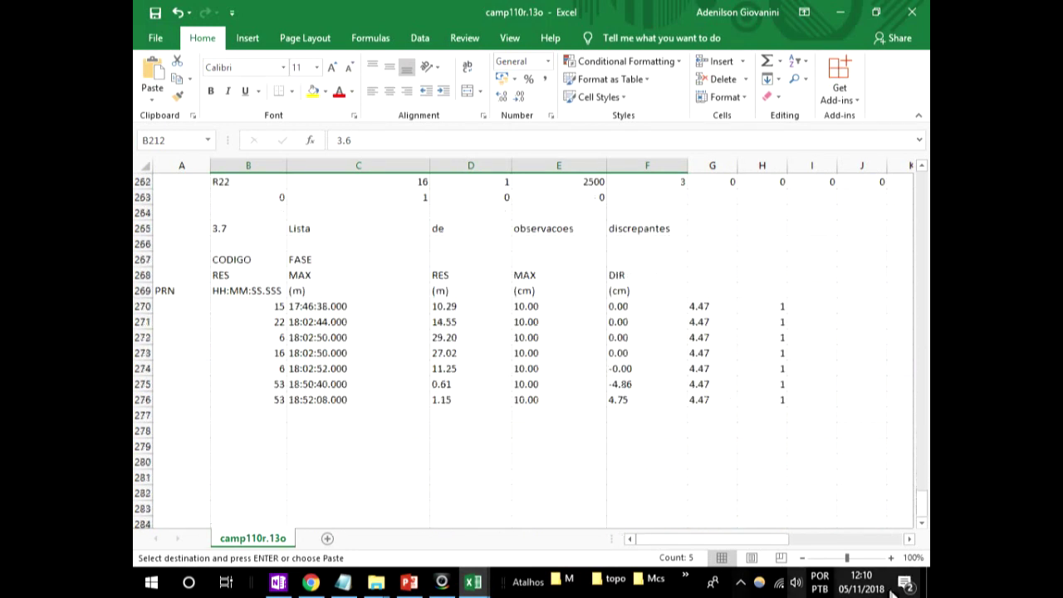
{"action": "left_click_drag", "start_coordinate": [731, 539], "coordinate": [690, 531]}
{"action": "scroll", "coordinate": [485, 493], "scroll_direction": "up", "scroll_amount": 20}
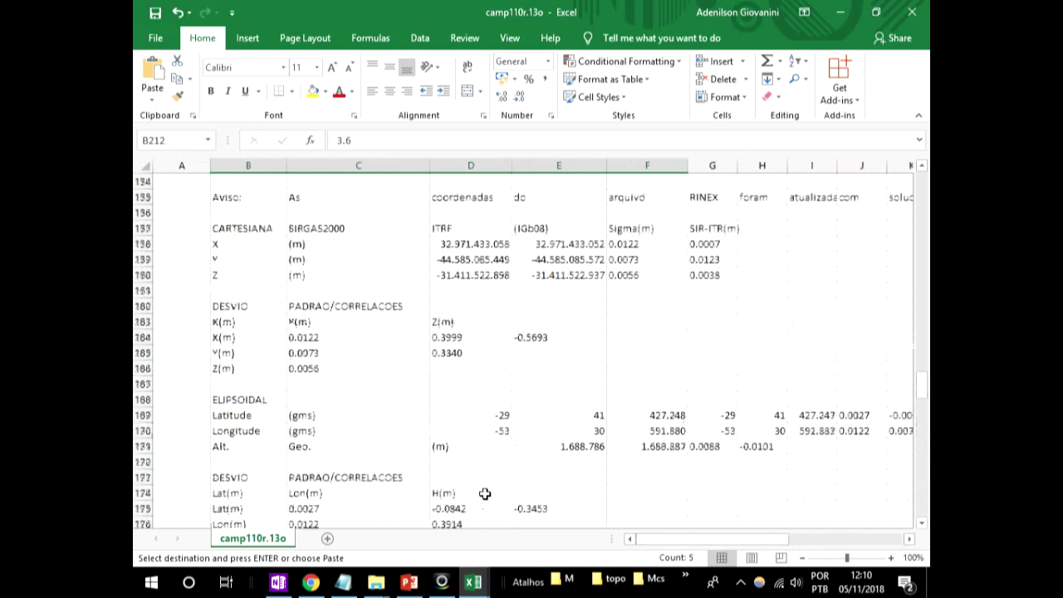
{"action": "scroll", "coordinate": [485, 493], "scroll_direction": "up", "scroll_amount": 10}
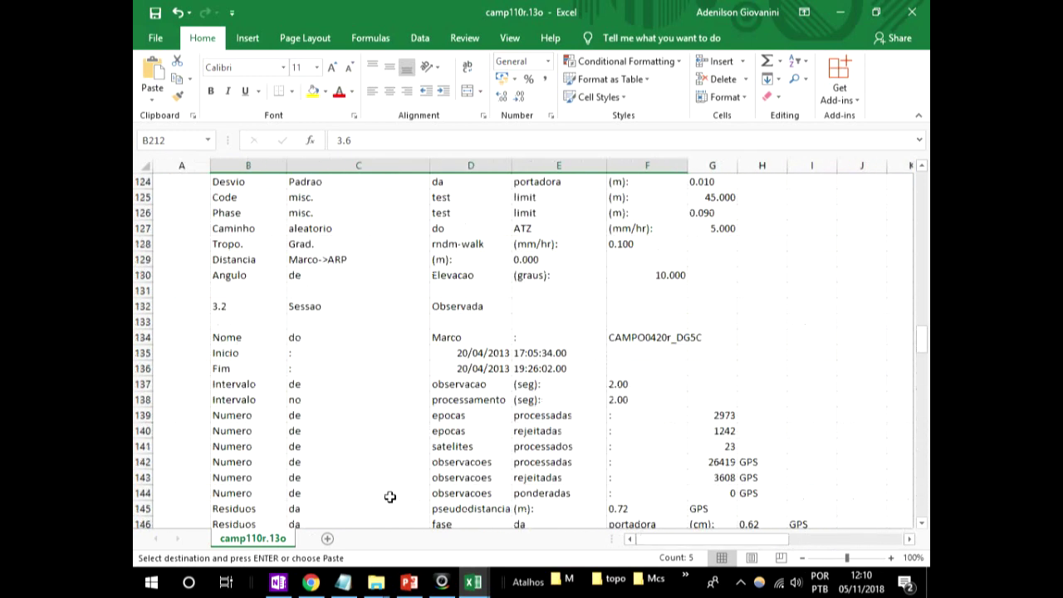